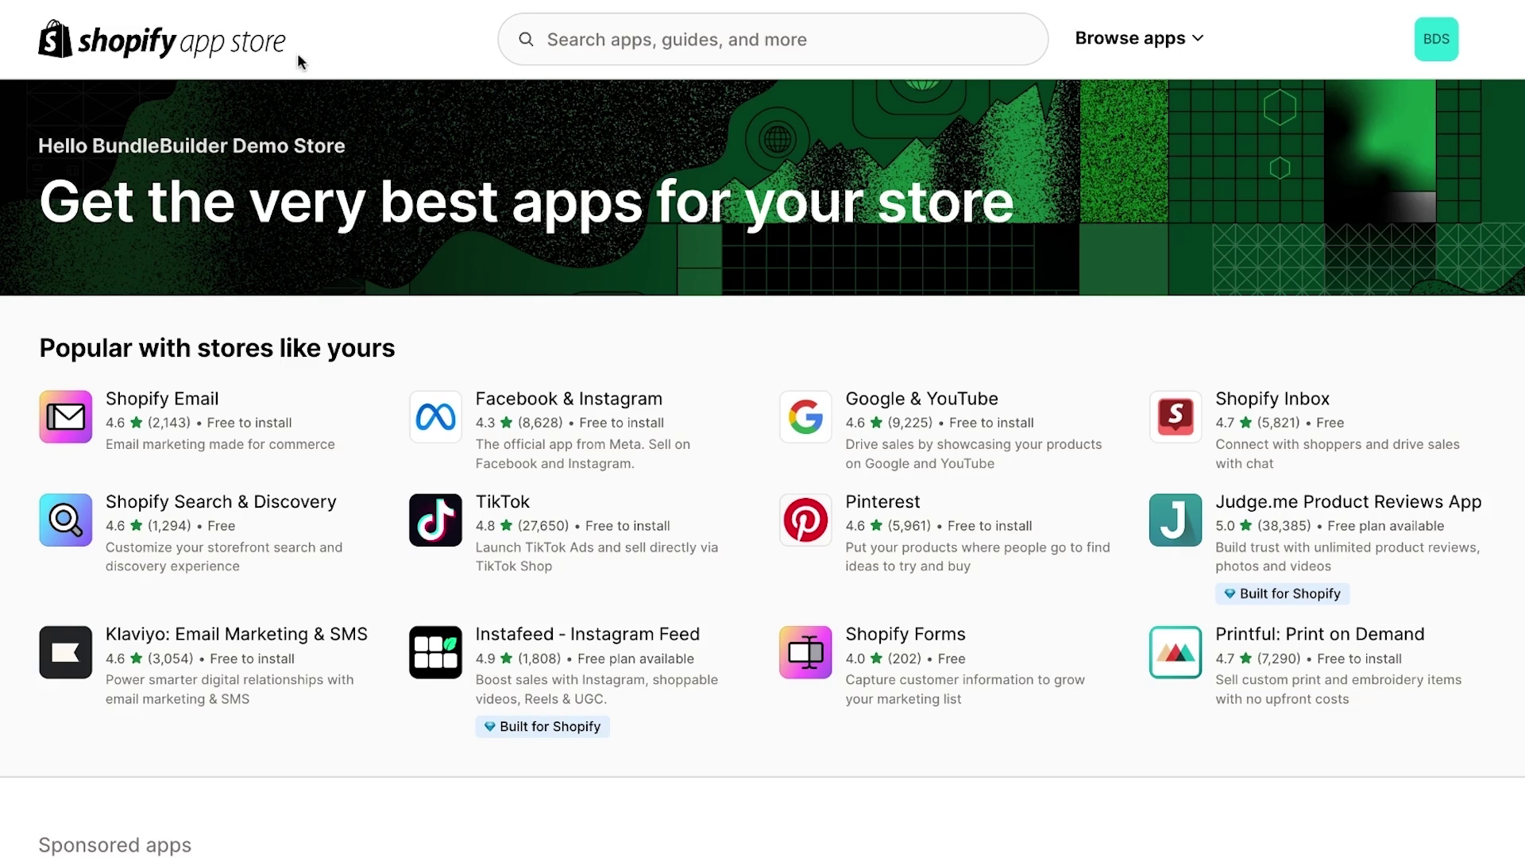
# - Search the App Store for 'Evey Events & Tickets' and open its app listing
pyautogui.click(631, 43)
pyautogui.write('Evey E')
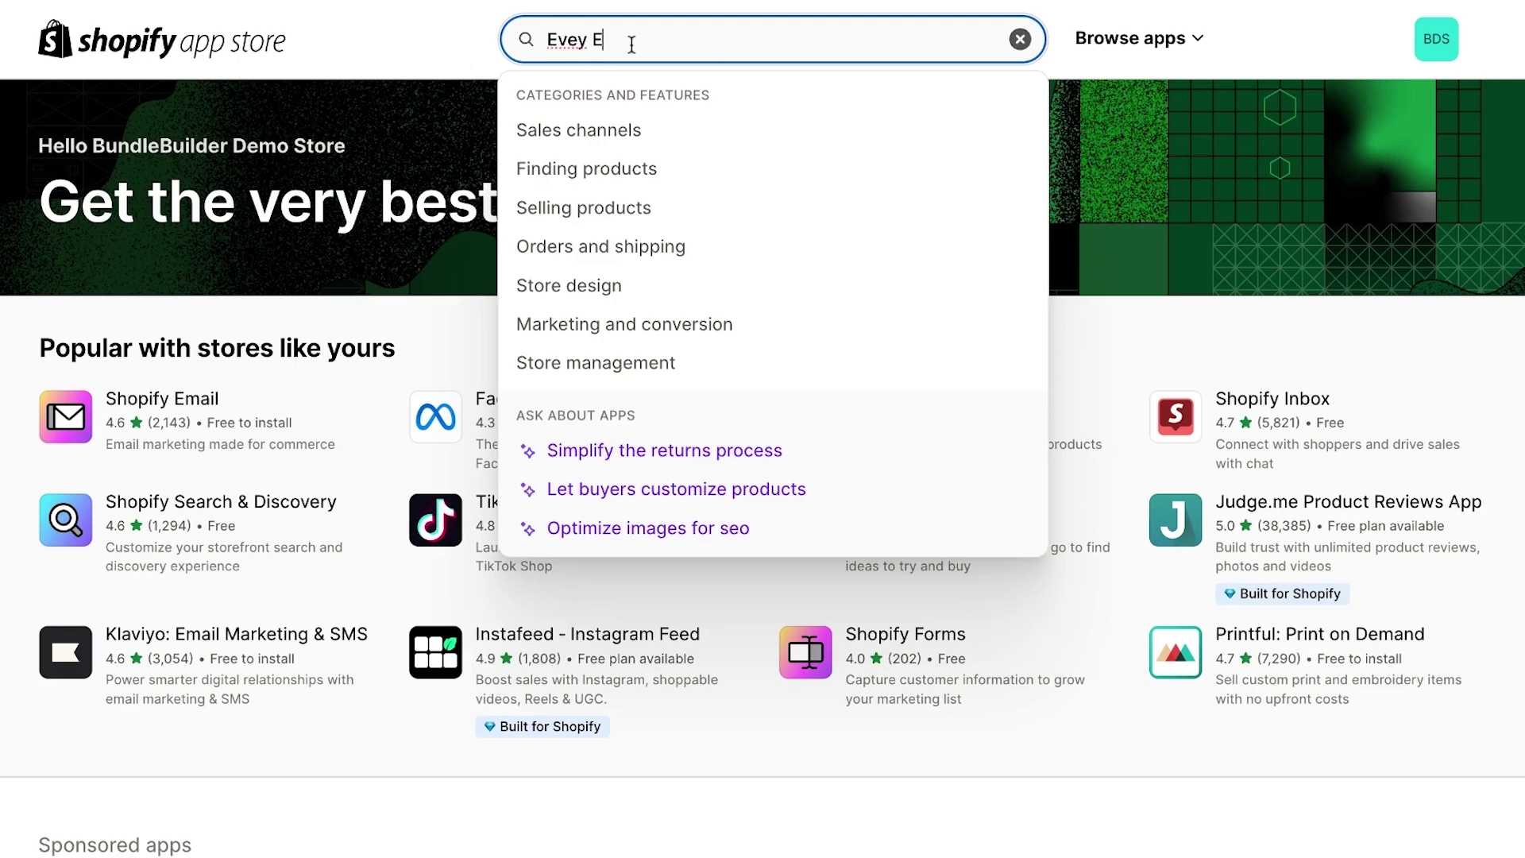
pyautogui.write('vents & Tickets')
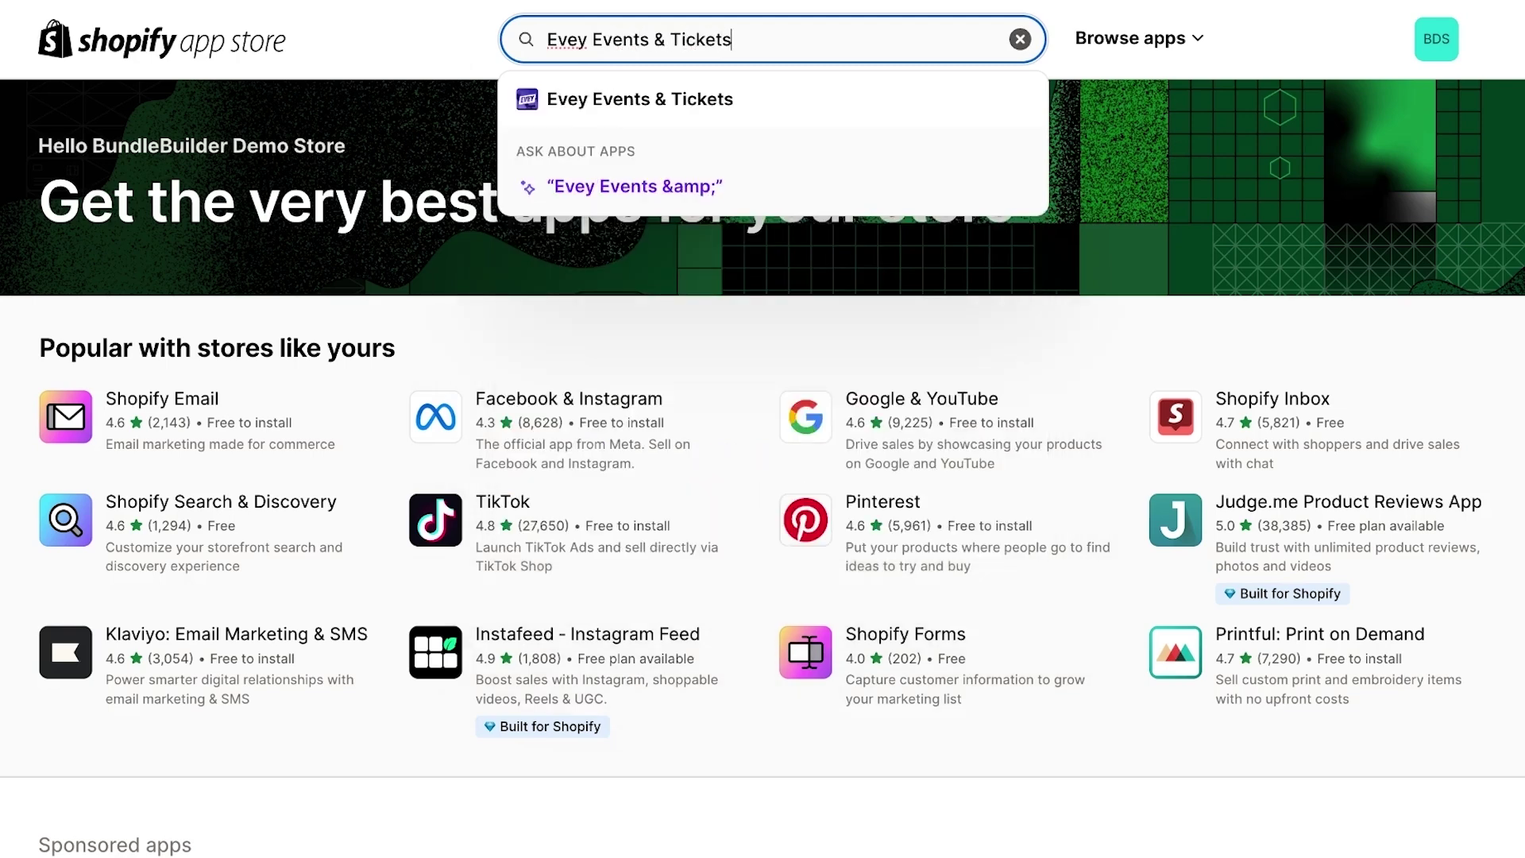
pyautogui.click(711, 111)
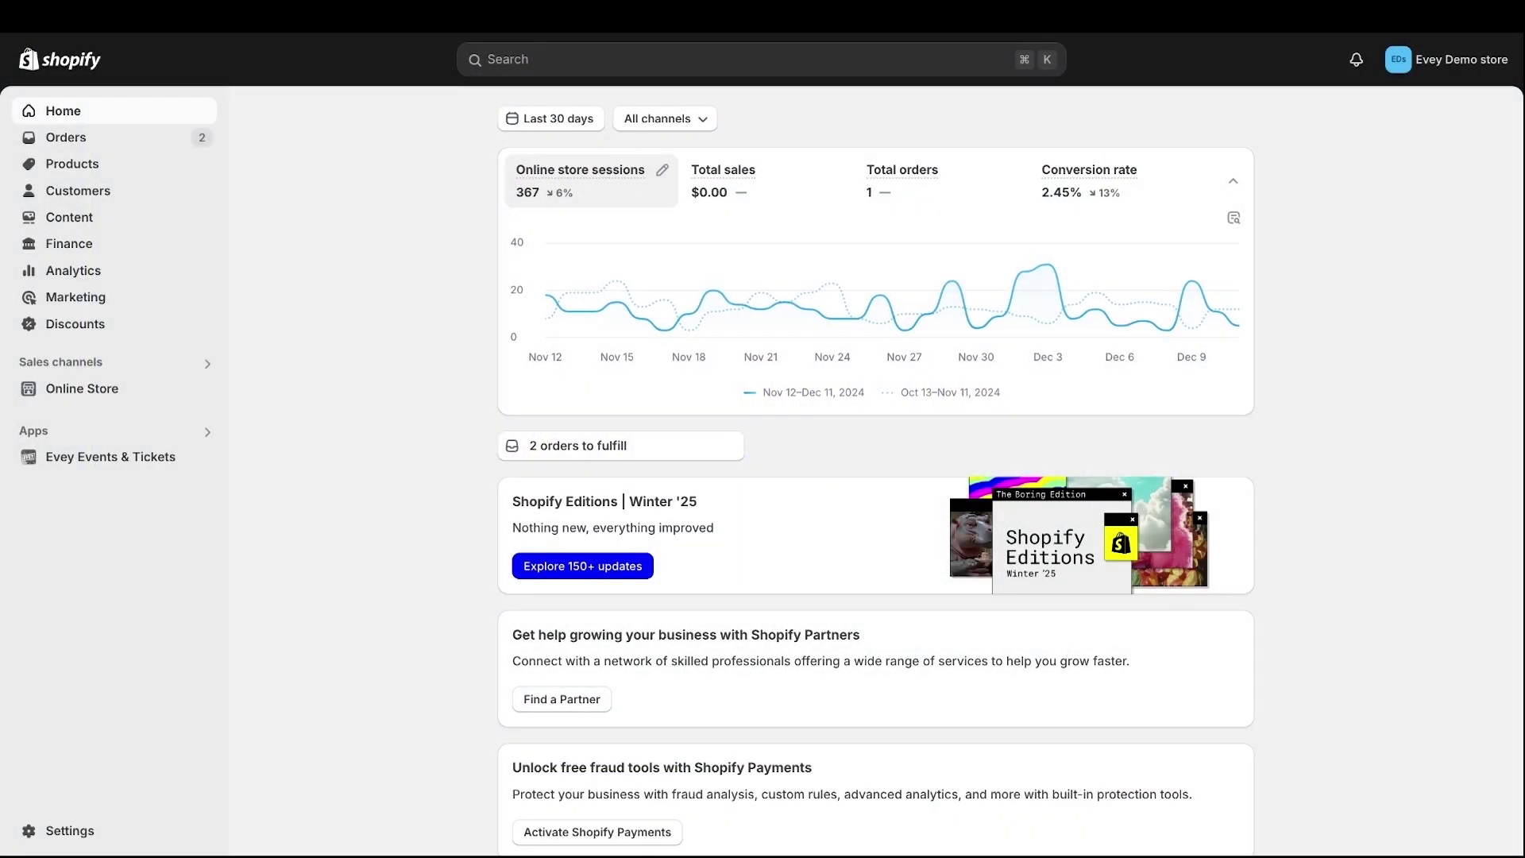
# - Open Evey Events & Tickets from the installed apps to see the 11 existing events
pyautogui.click(209, 434)
pyautogui.click(587, 145)
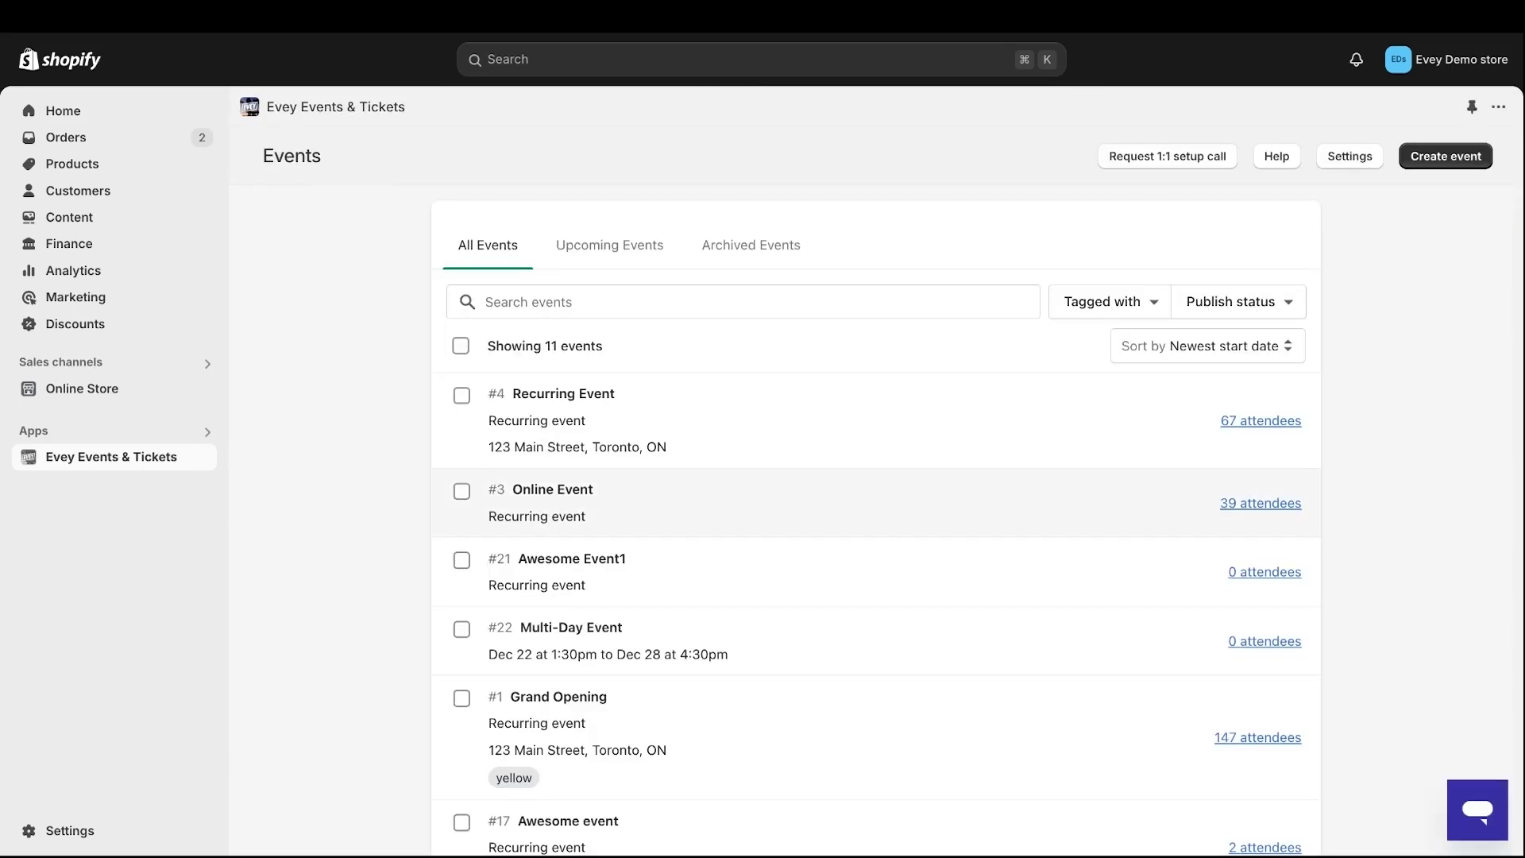
# - Start a new event and enter its event name
pyautogui.click(1442, 157)
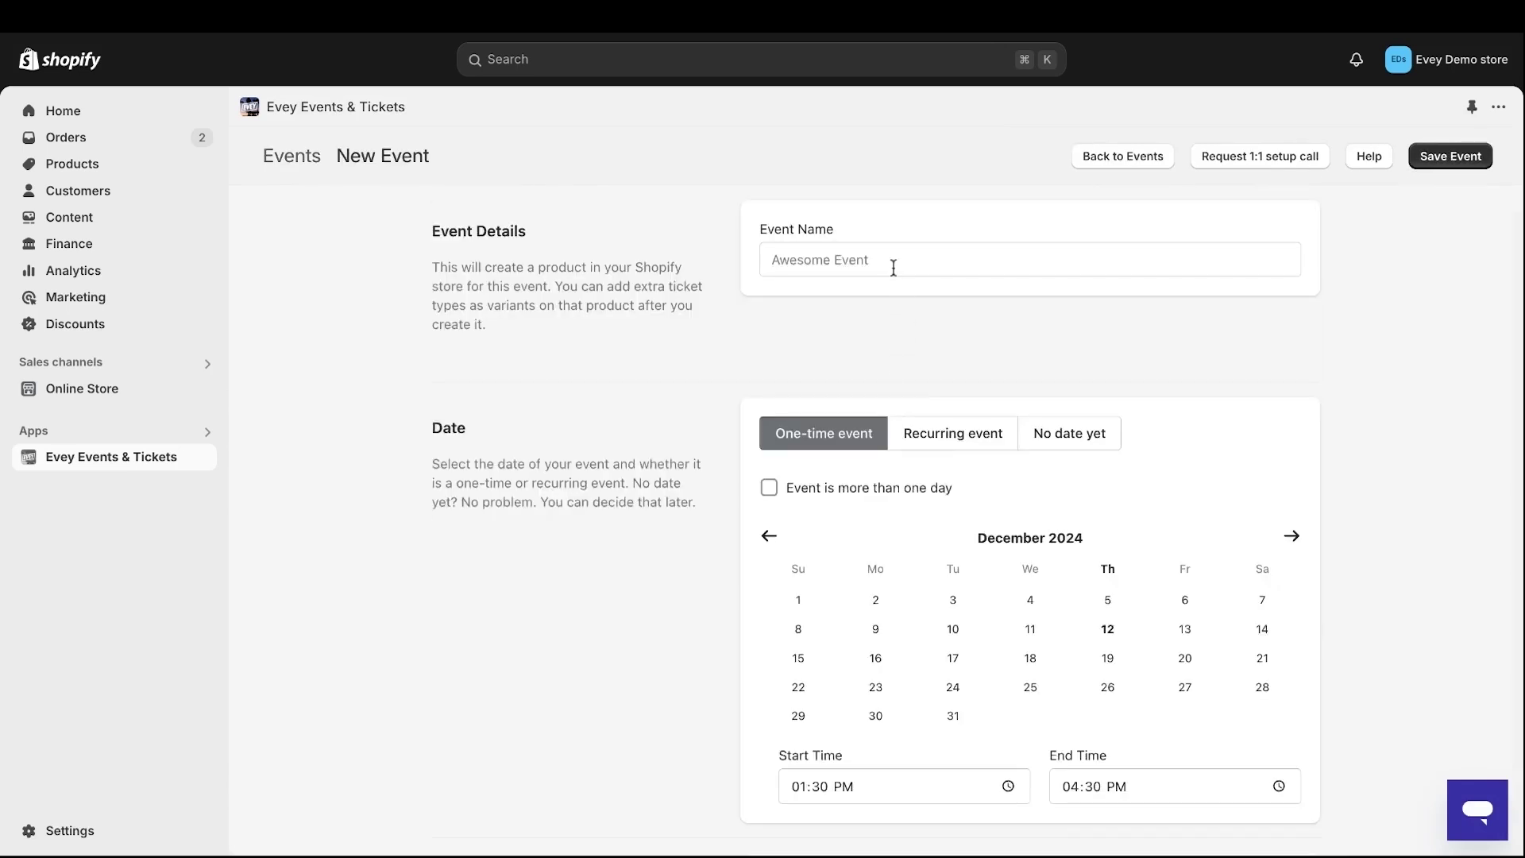
pyautogui.click(892, 262)
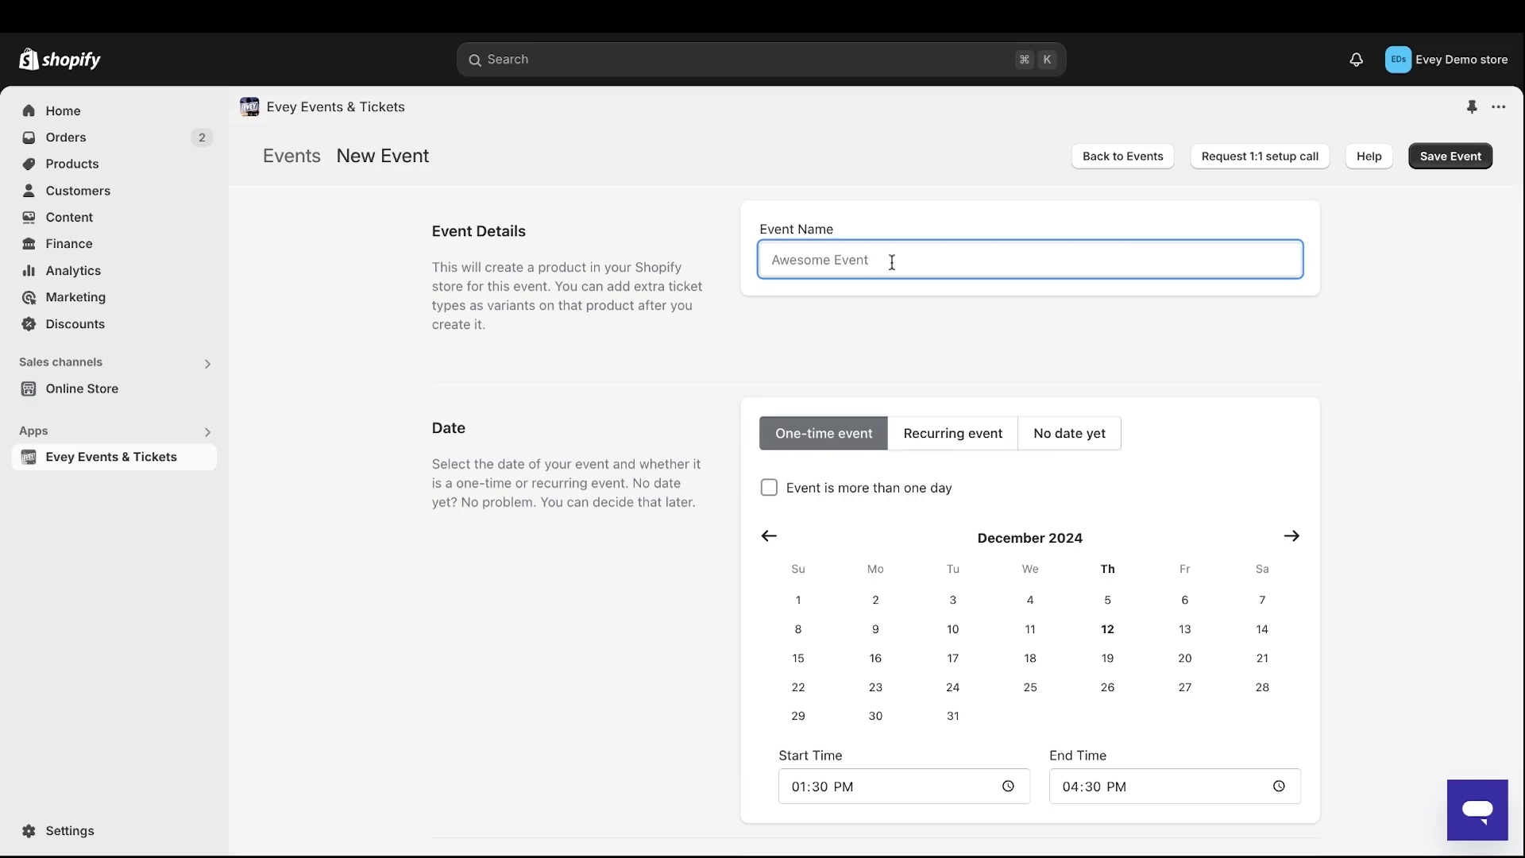
pyautogui.write('Awesome Event')
pyautogui.click(944, 340)
# - Compare recurring and no-date options, then set a one-time event on December 31, 2024
pyautogui.scroll(-2, 945, 340)
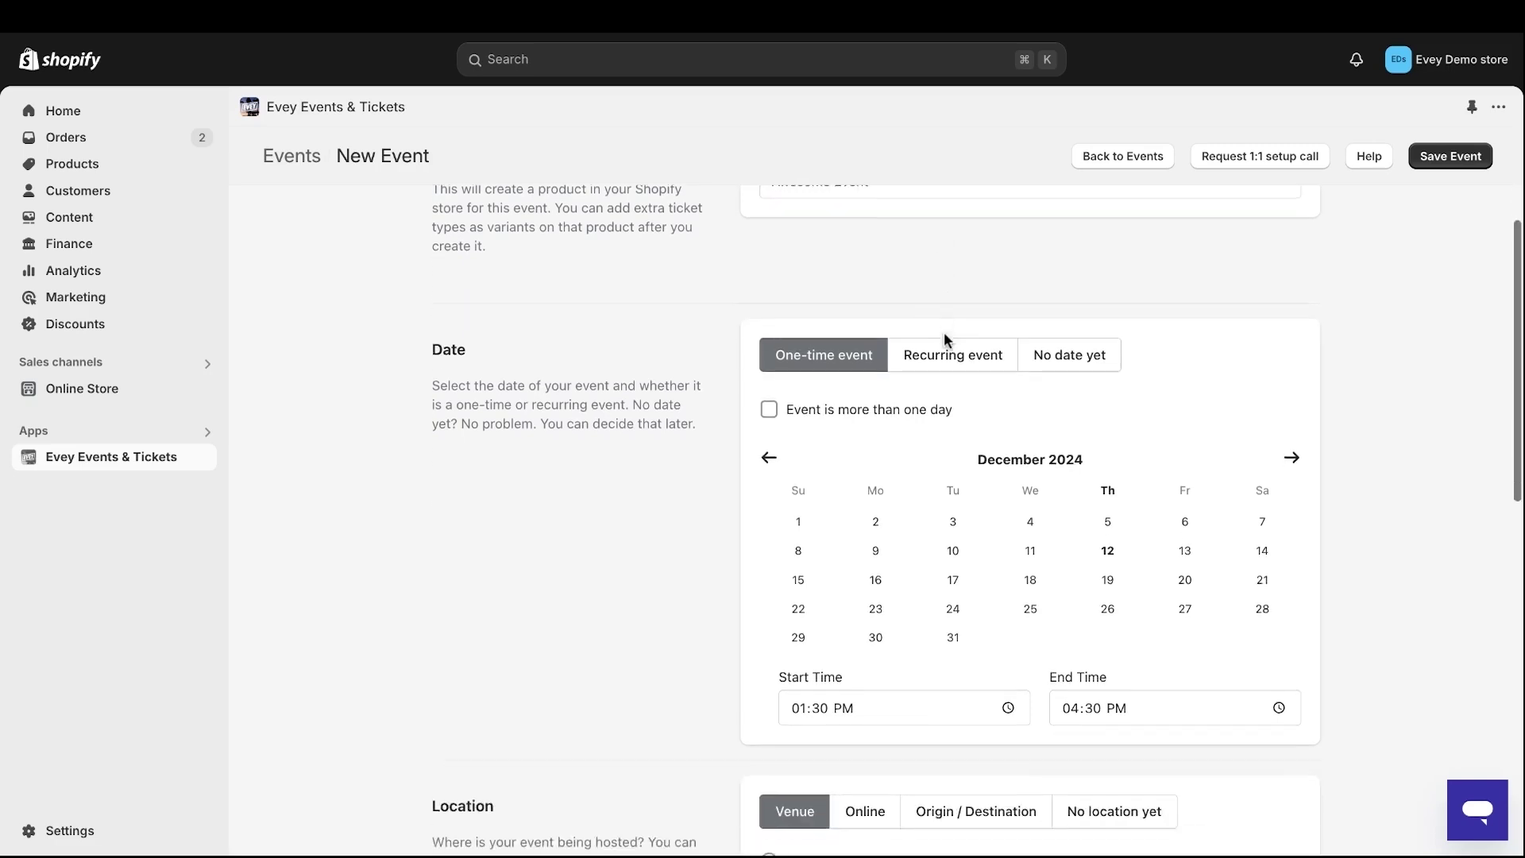
pyautogui.click(954, 321)
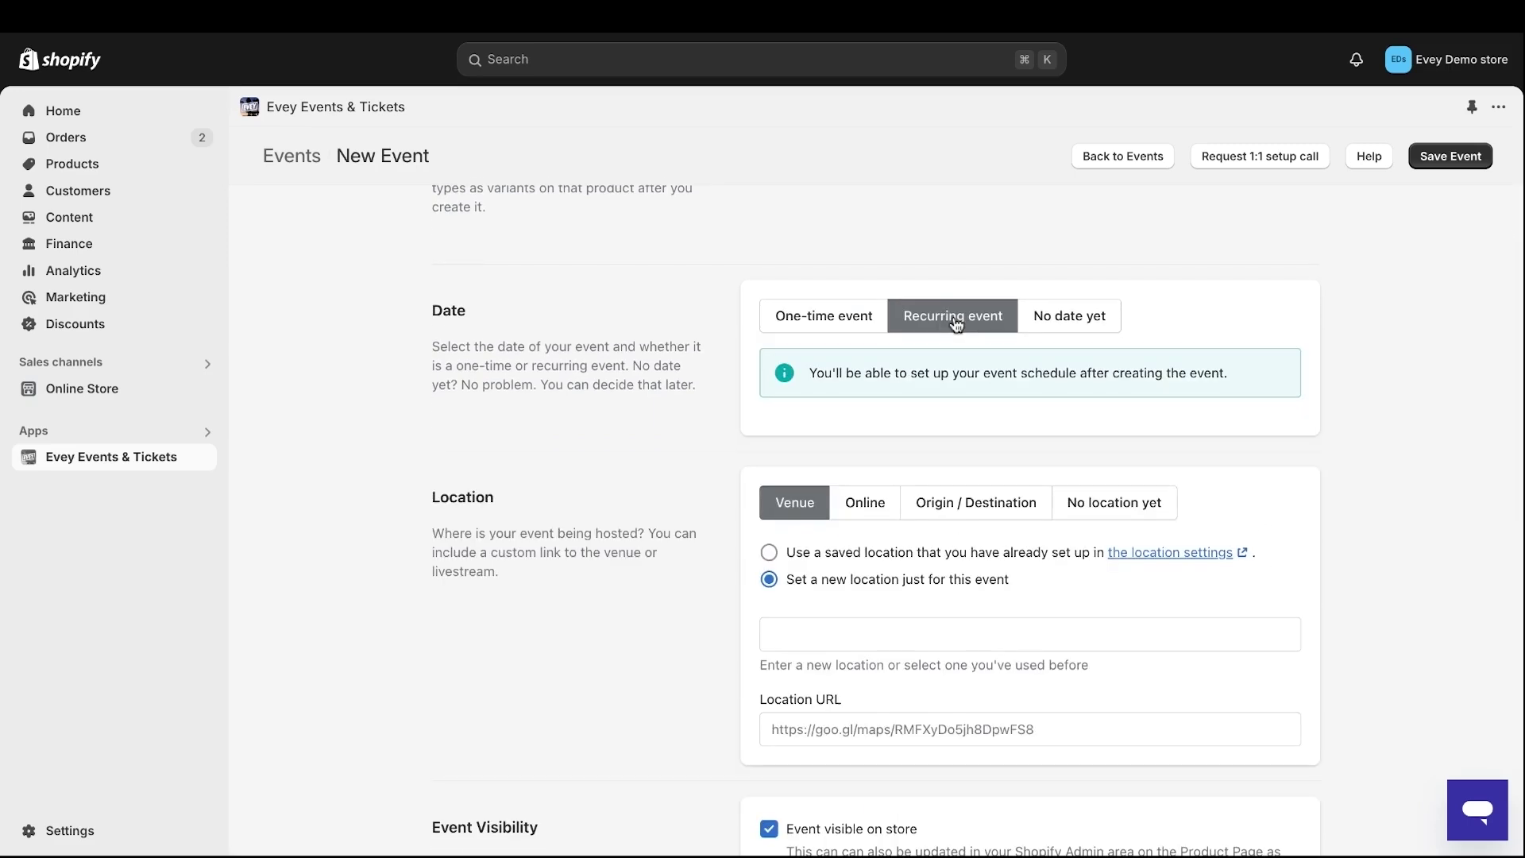
pyautogui.click(846, 321)
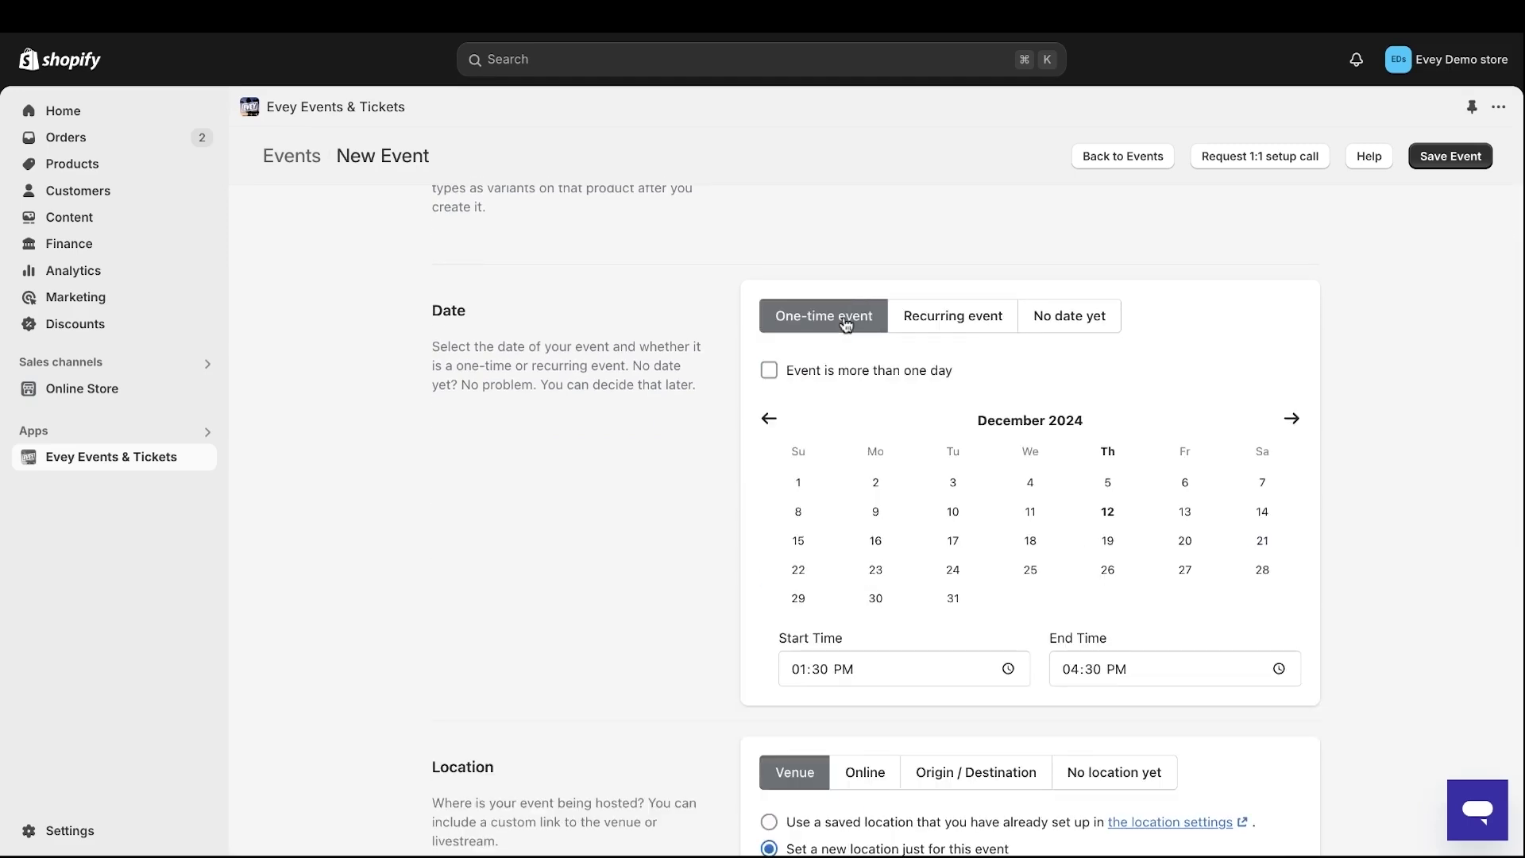
pyautogui.click(804, 491)
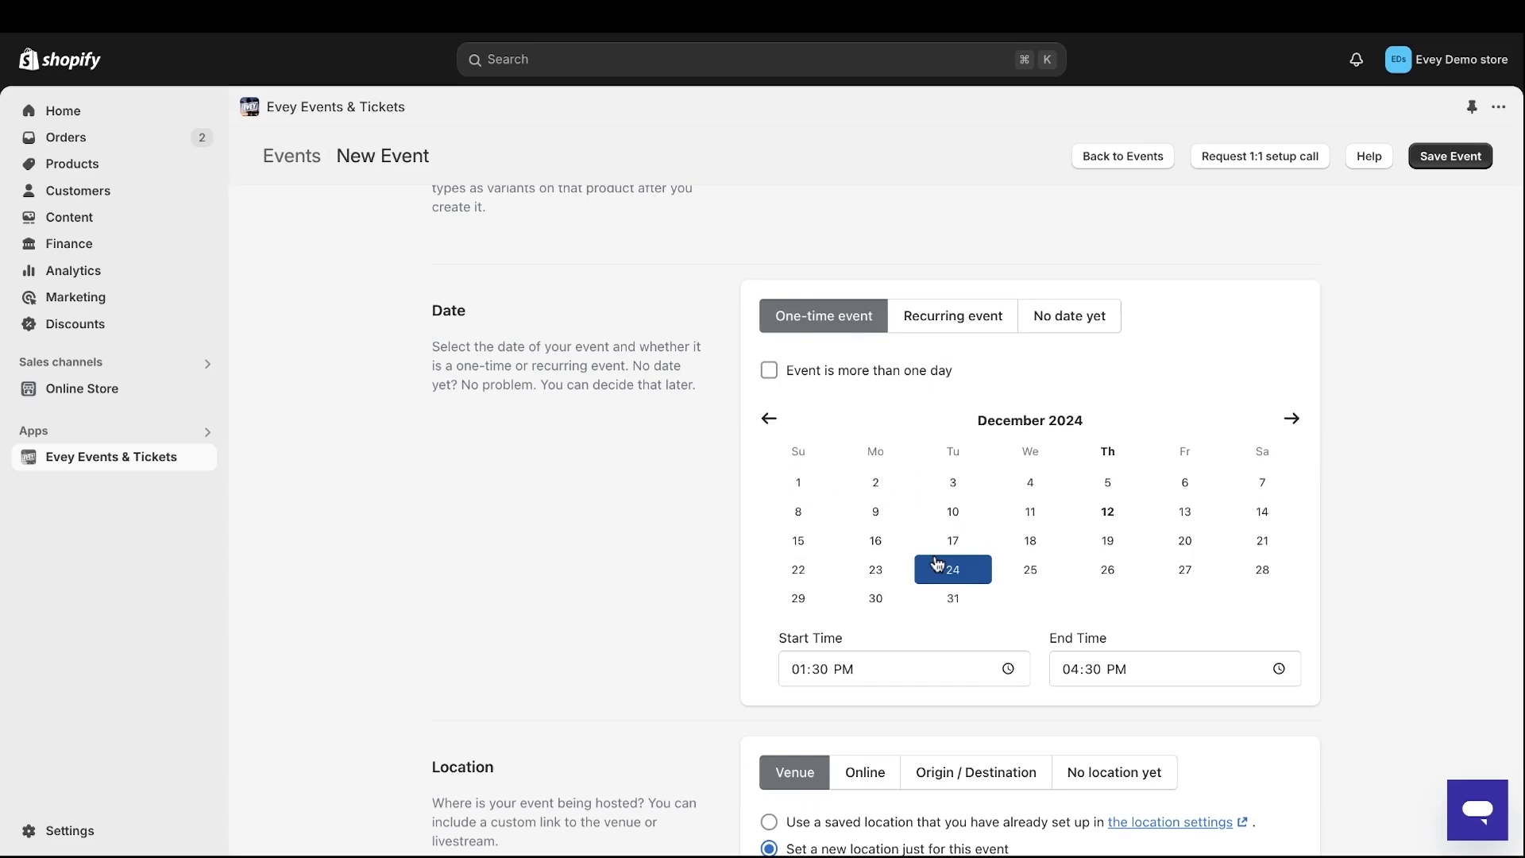
pyautogui.click(972, 319)
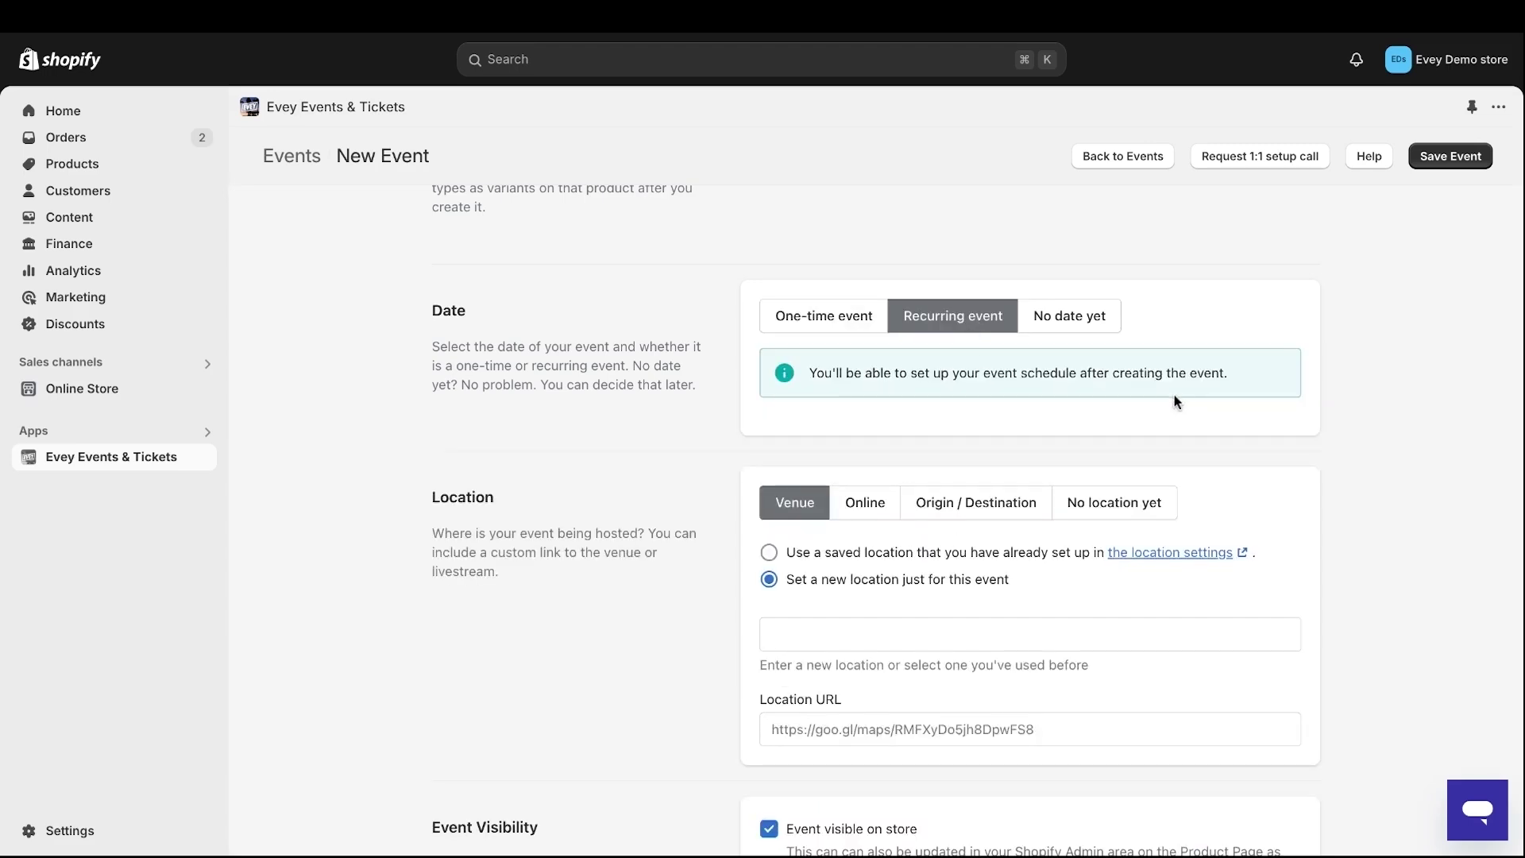
pyautogui.click(1065, 329)
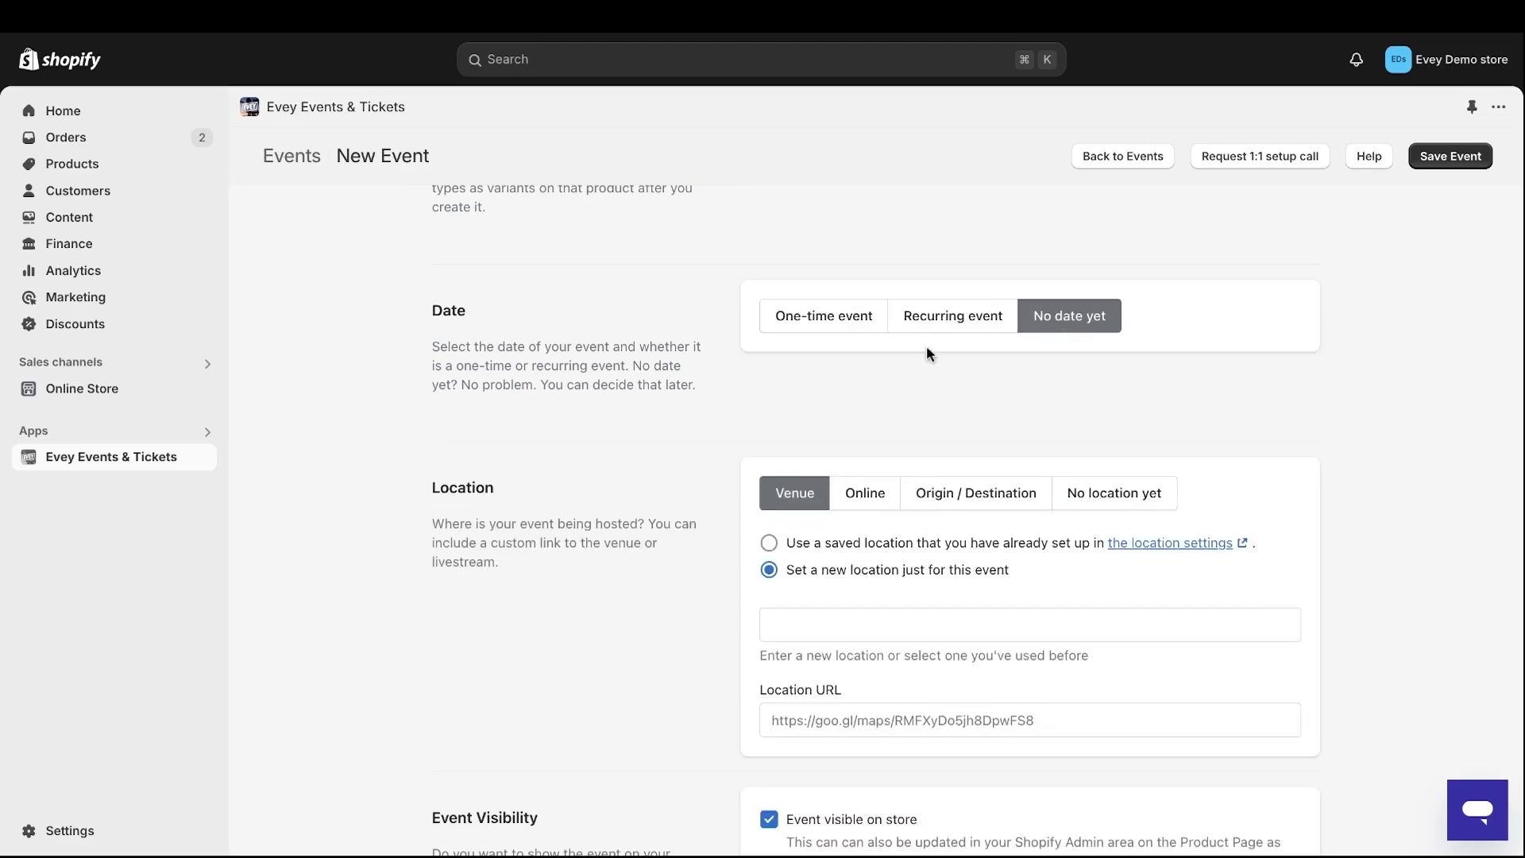
pyautogui.click(850, 330)
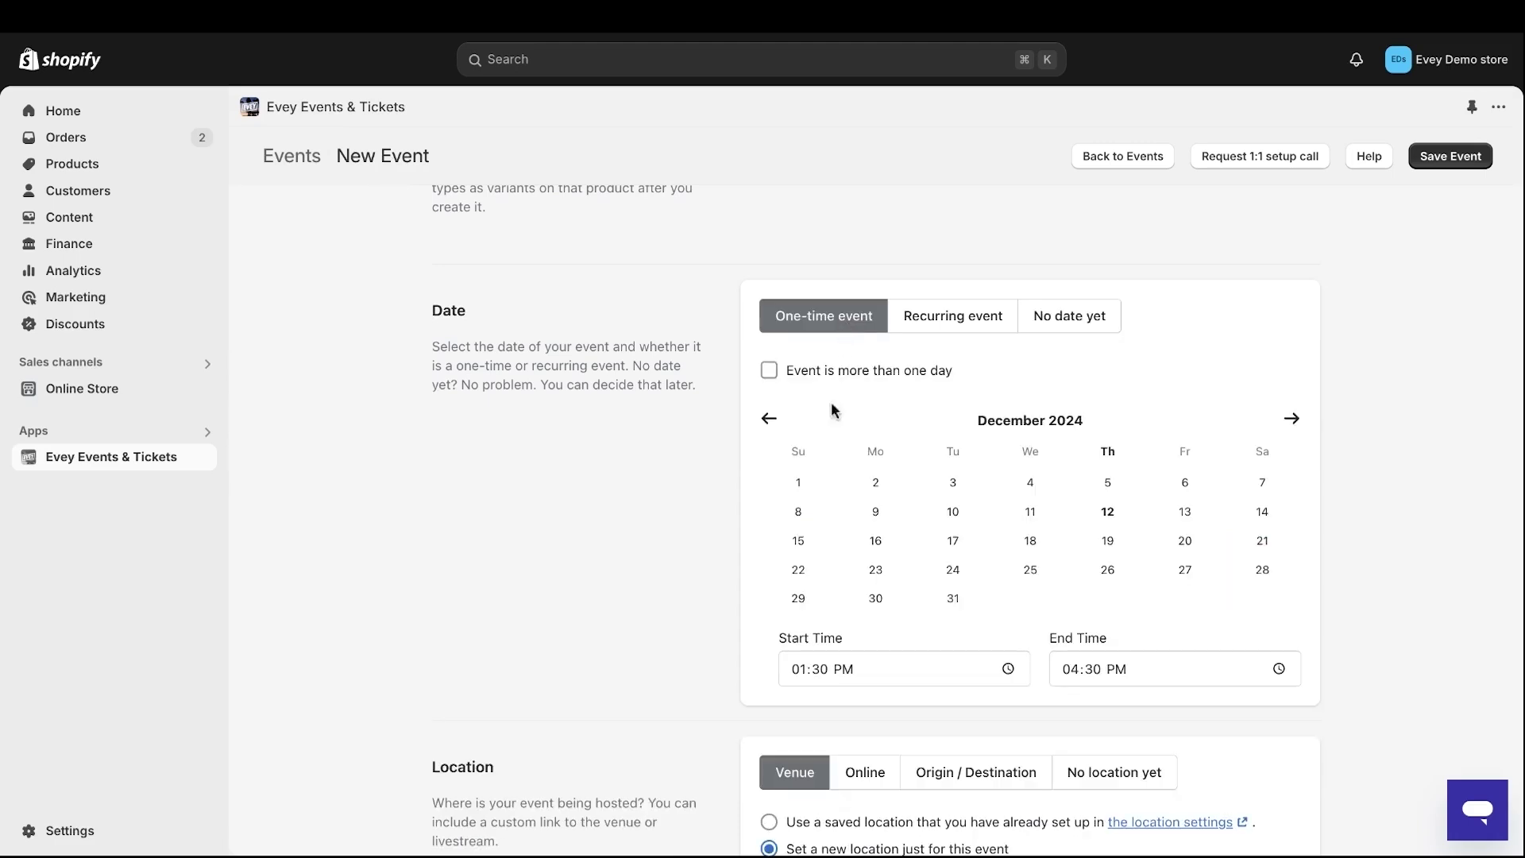
pyautogui.click(949, 602)
pyautogui.scroll(-5, 948, 604)
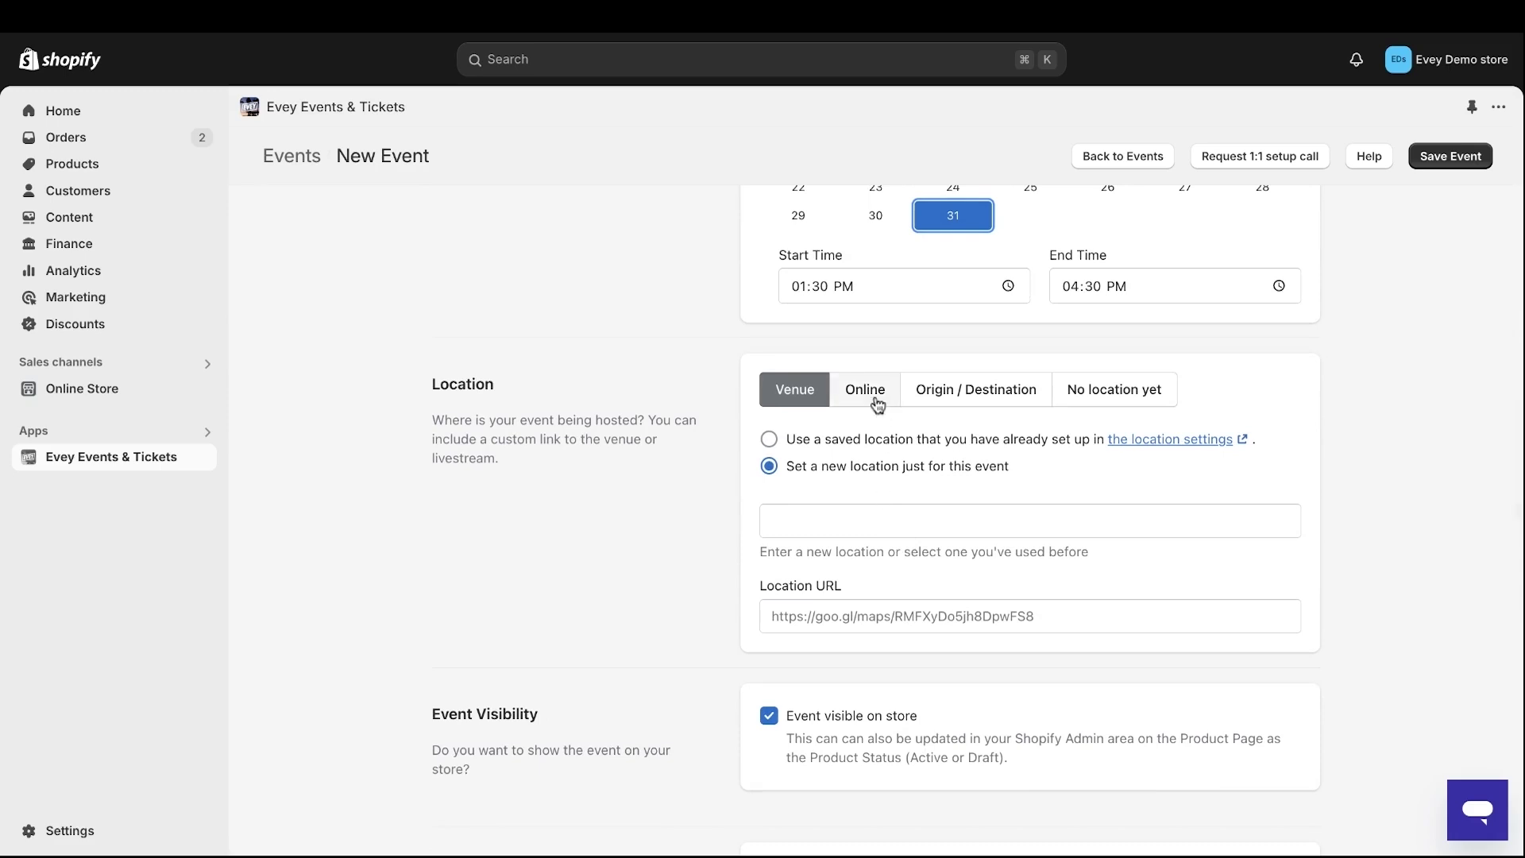
# - Keep the location as a physical Venue and the event visible on the store
pyautogui.click(877, 403)
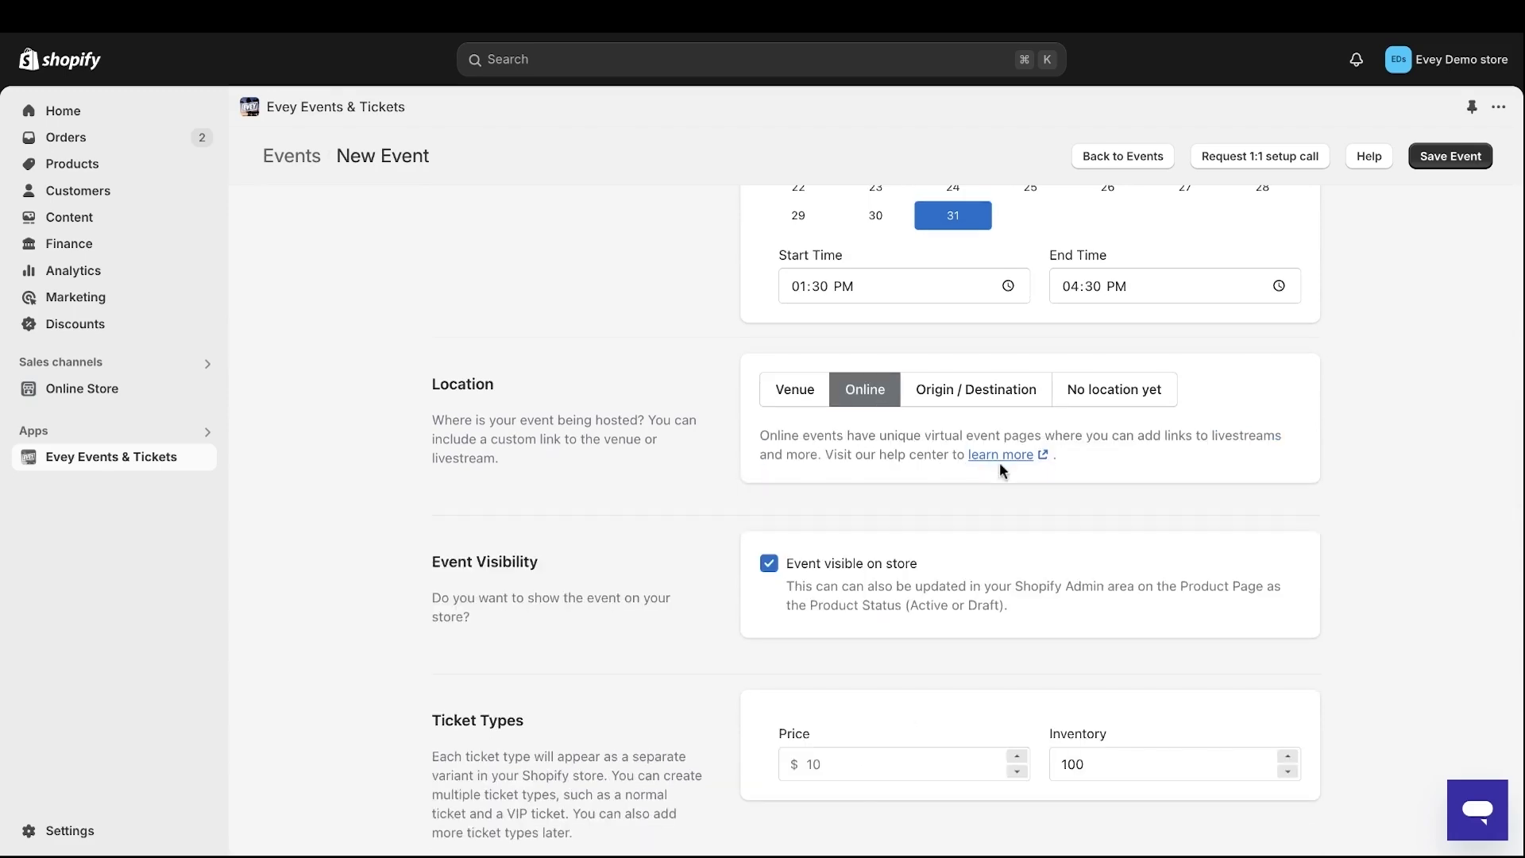
pyautogui.click(797, 397)
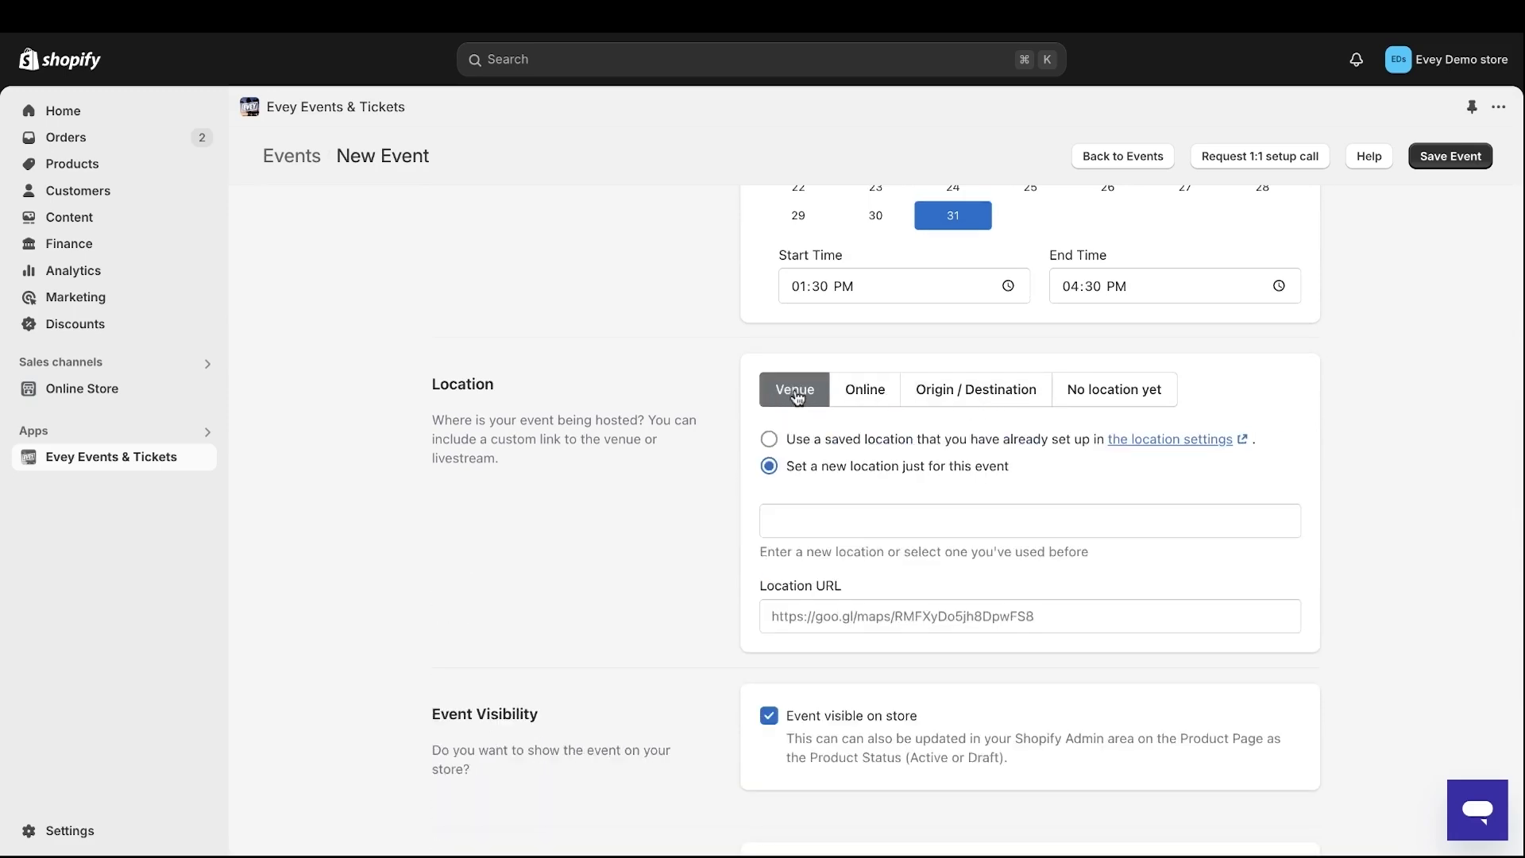
pyautogui.scroll(-3, 874, 547)
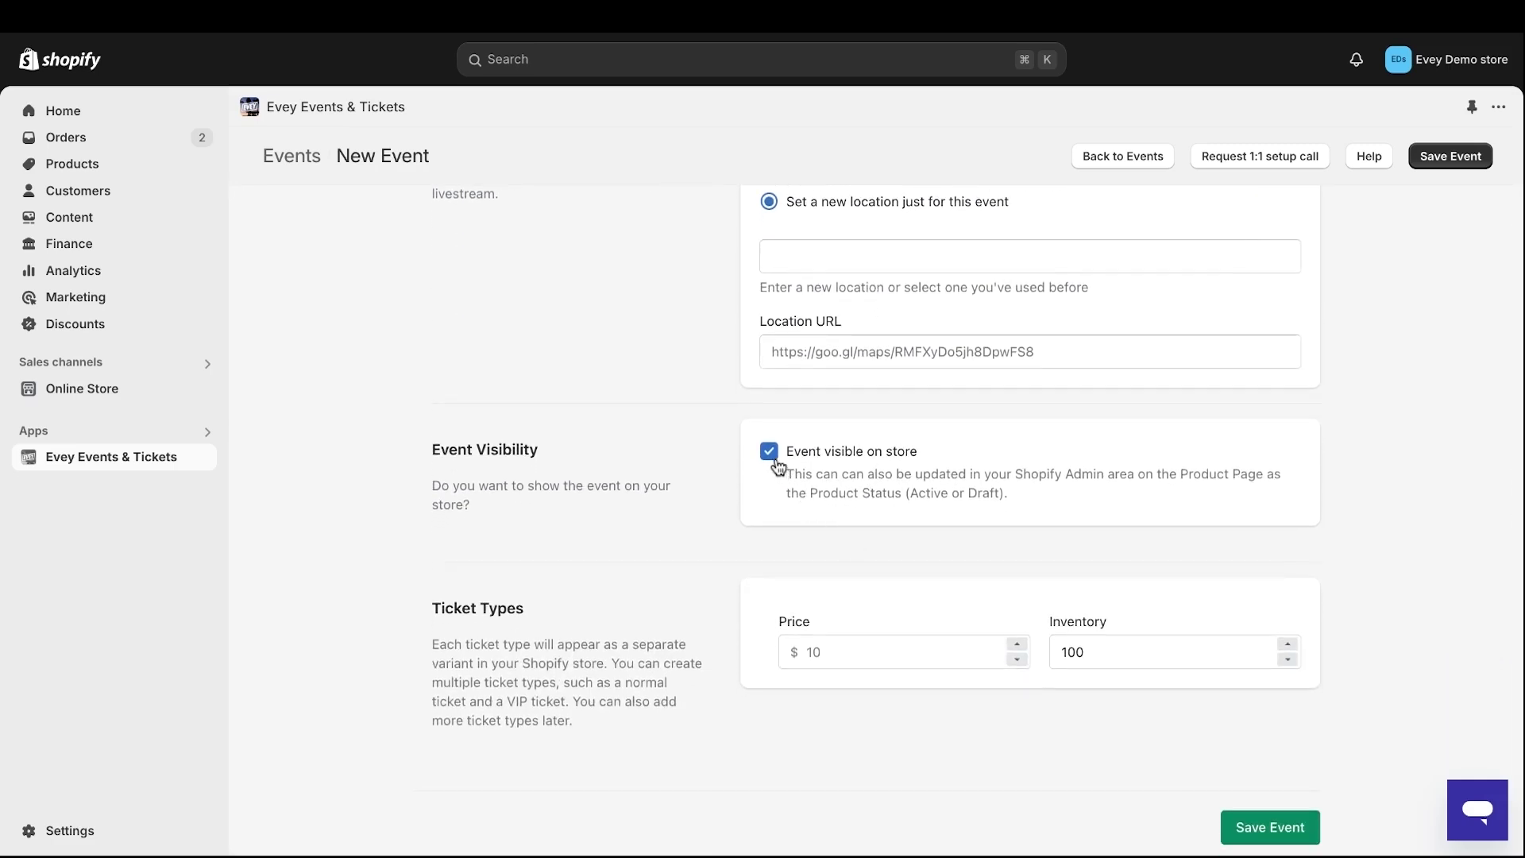
pyautogui.click(774, 459)
# - Set the ticket price to $20 with inventory 100 and save the event
pyautogui.scroll(-2, 945, 567)
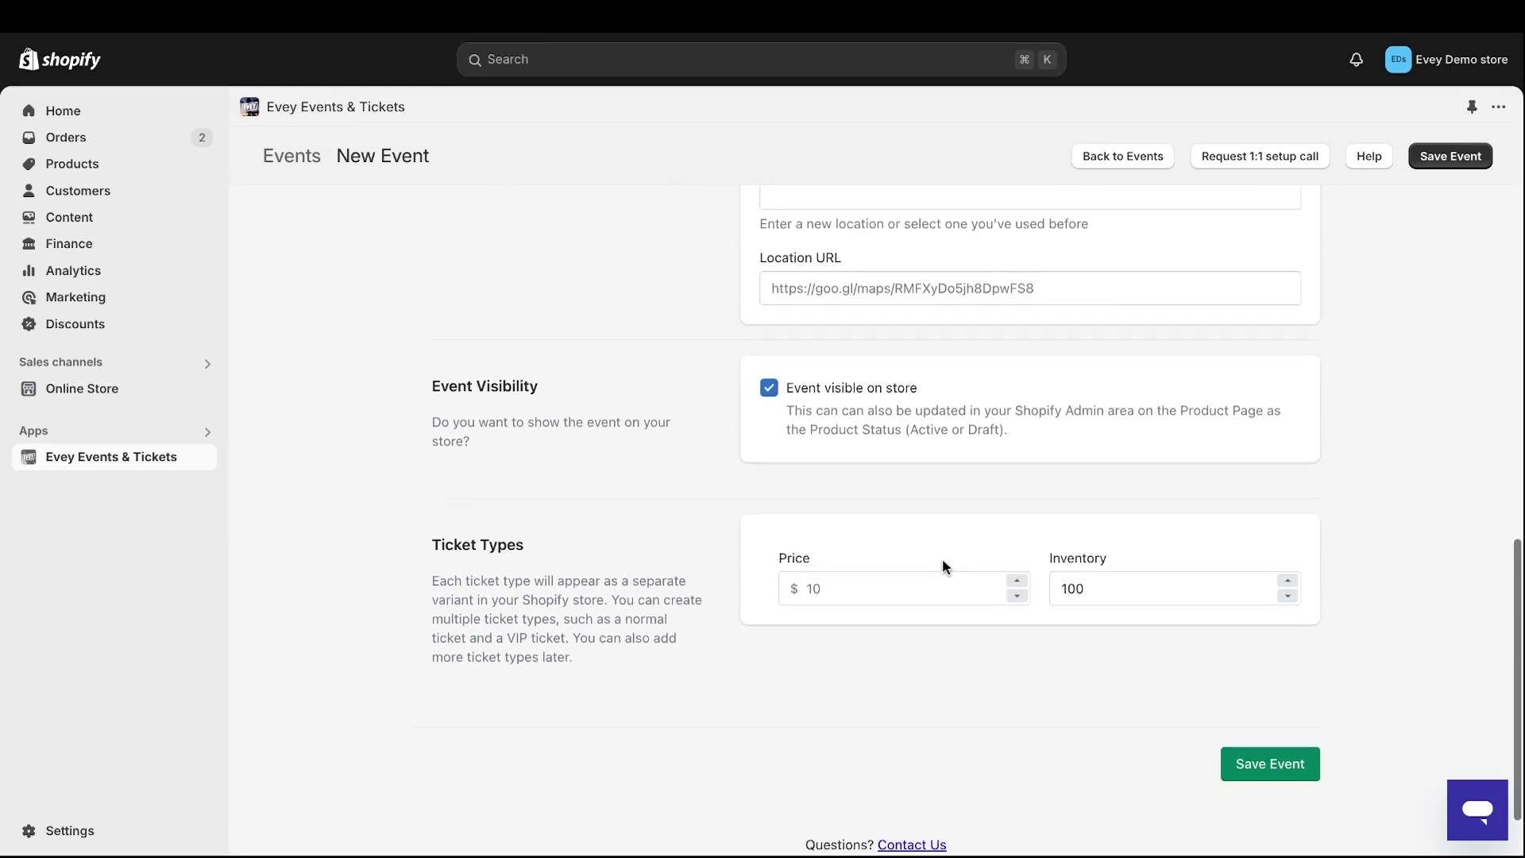
pyautogui.click(884, 522)
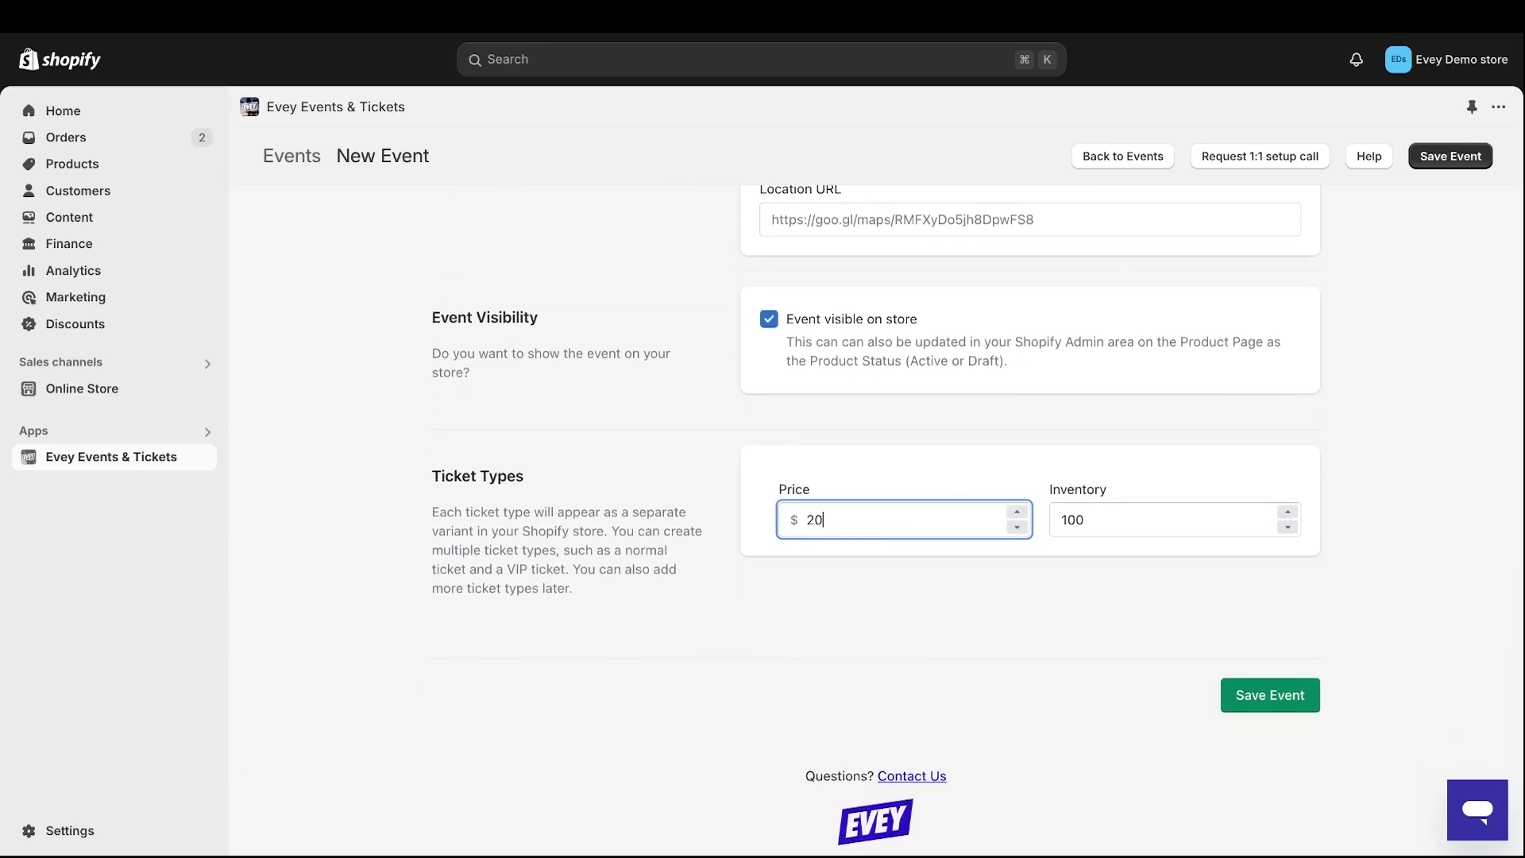
pyautogui.click(1121, 529)
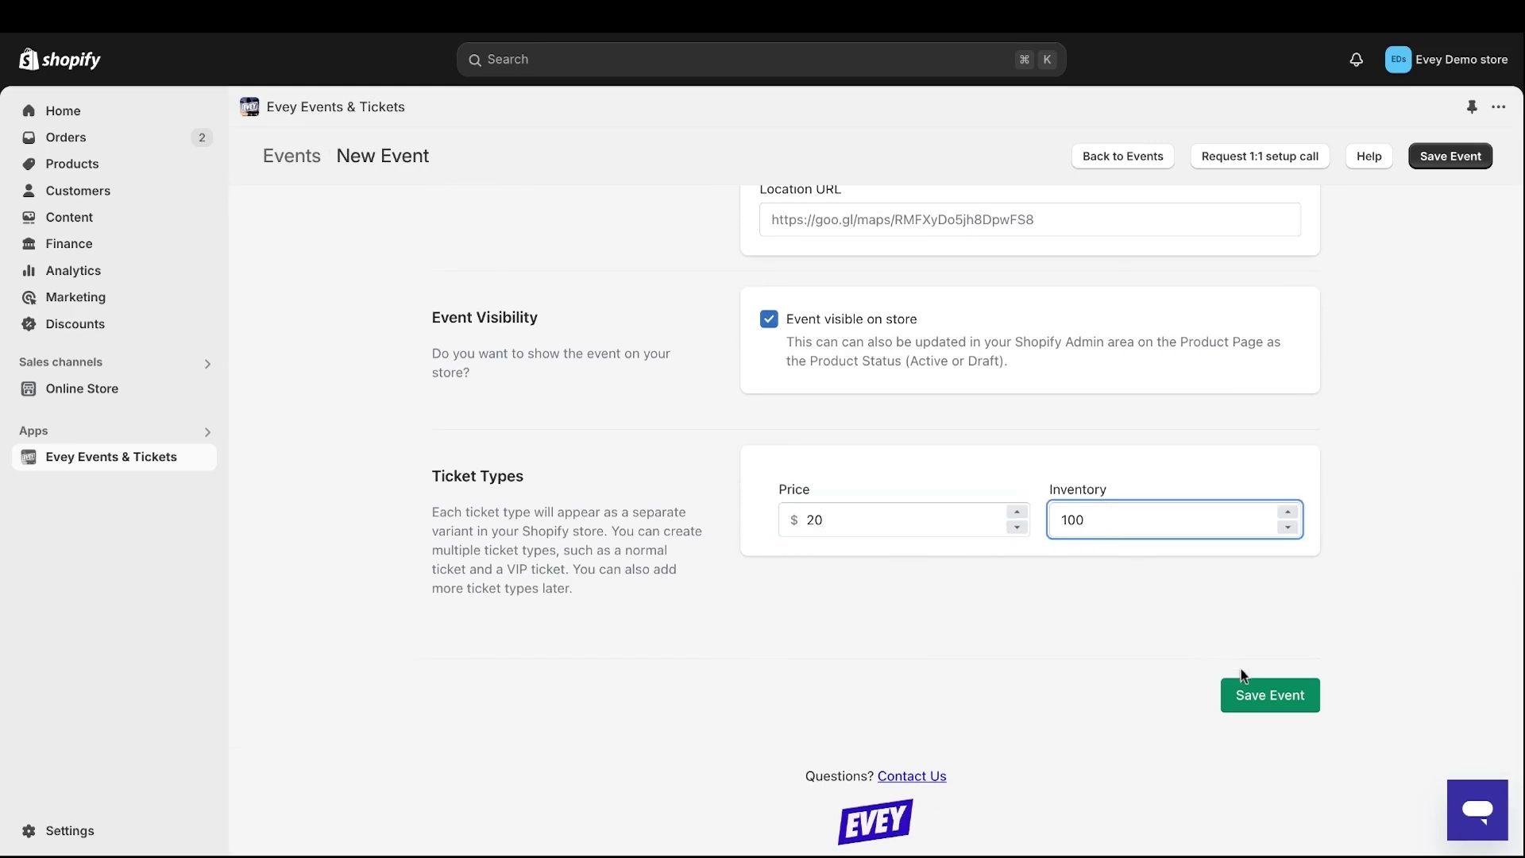
pyautogui.click(1274, 697)
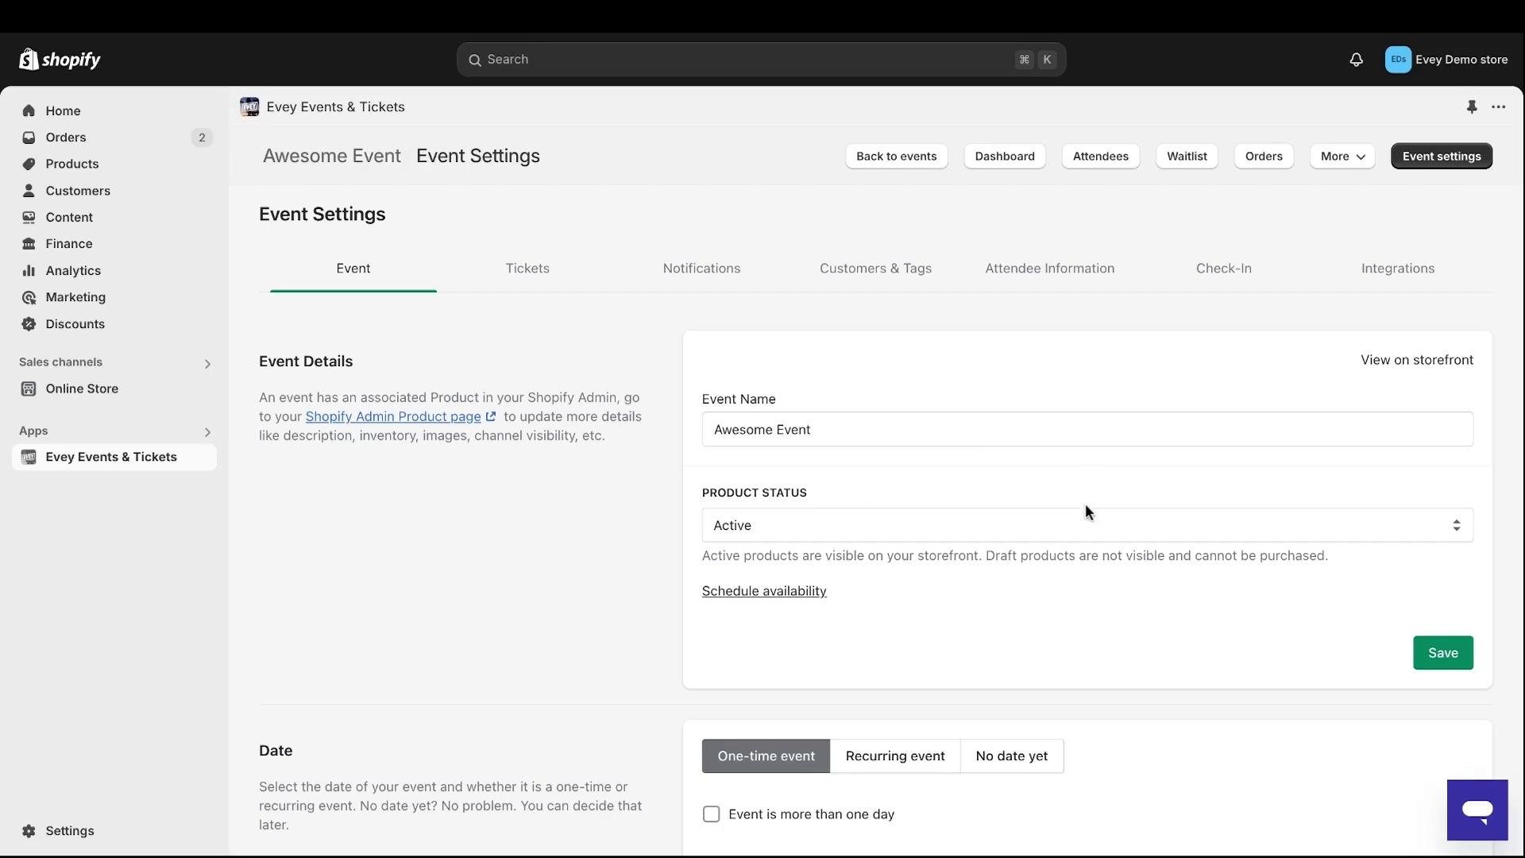
# - Review Awesome Event's settings, then view its General Admission ticket at $20 with 100 inventory
pyautogui.scroll(-6, 1064, 637)
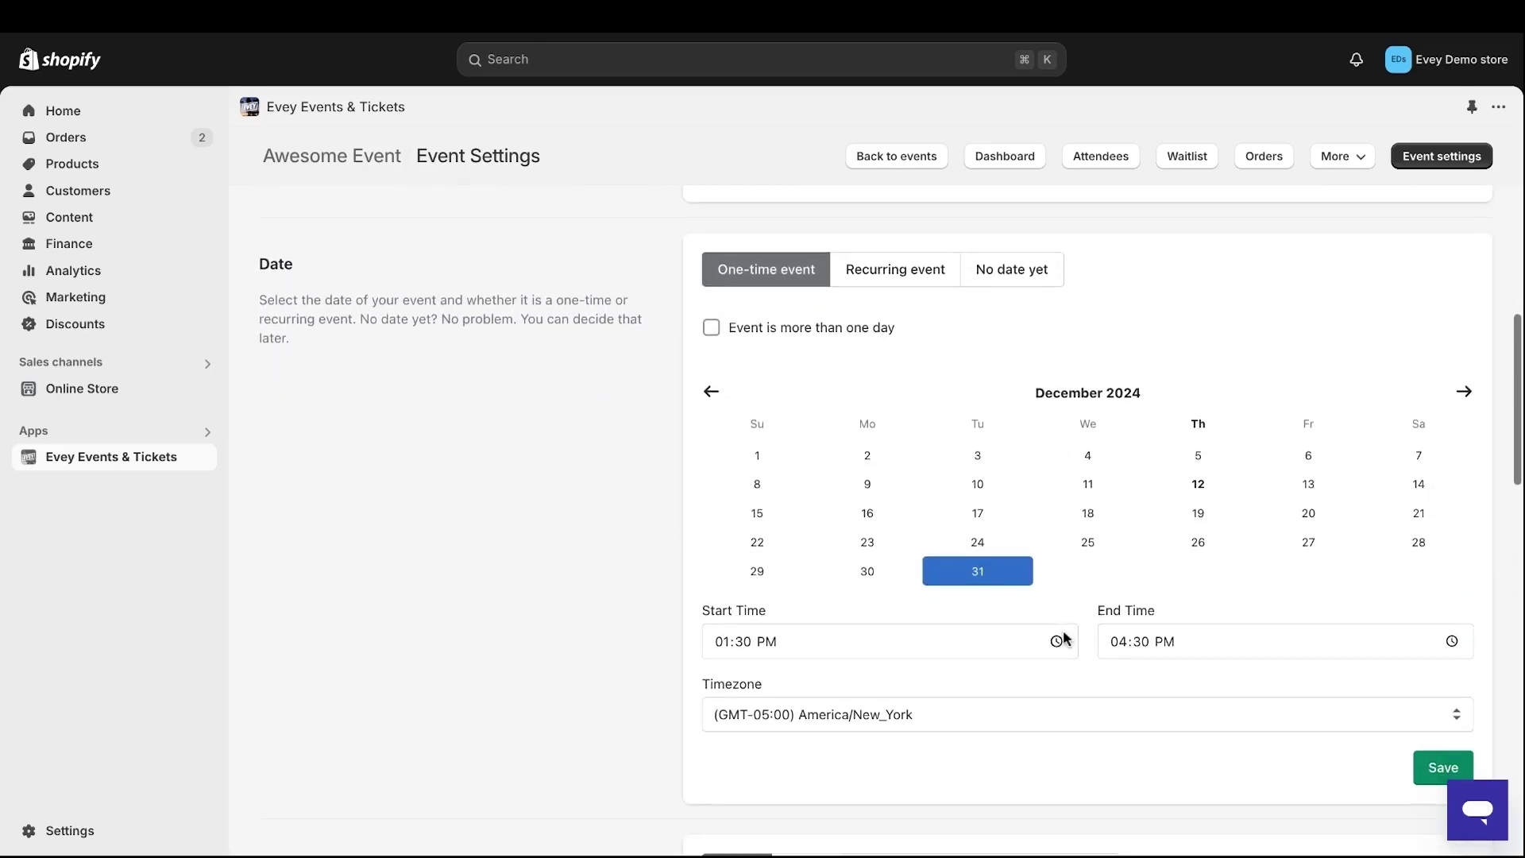
pyautogui.scroll(-7, 1065, 637)
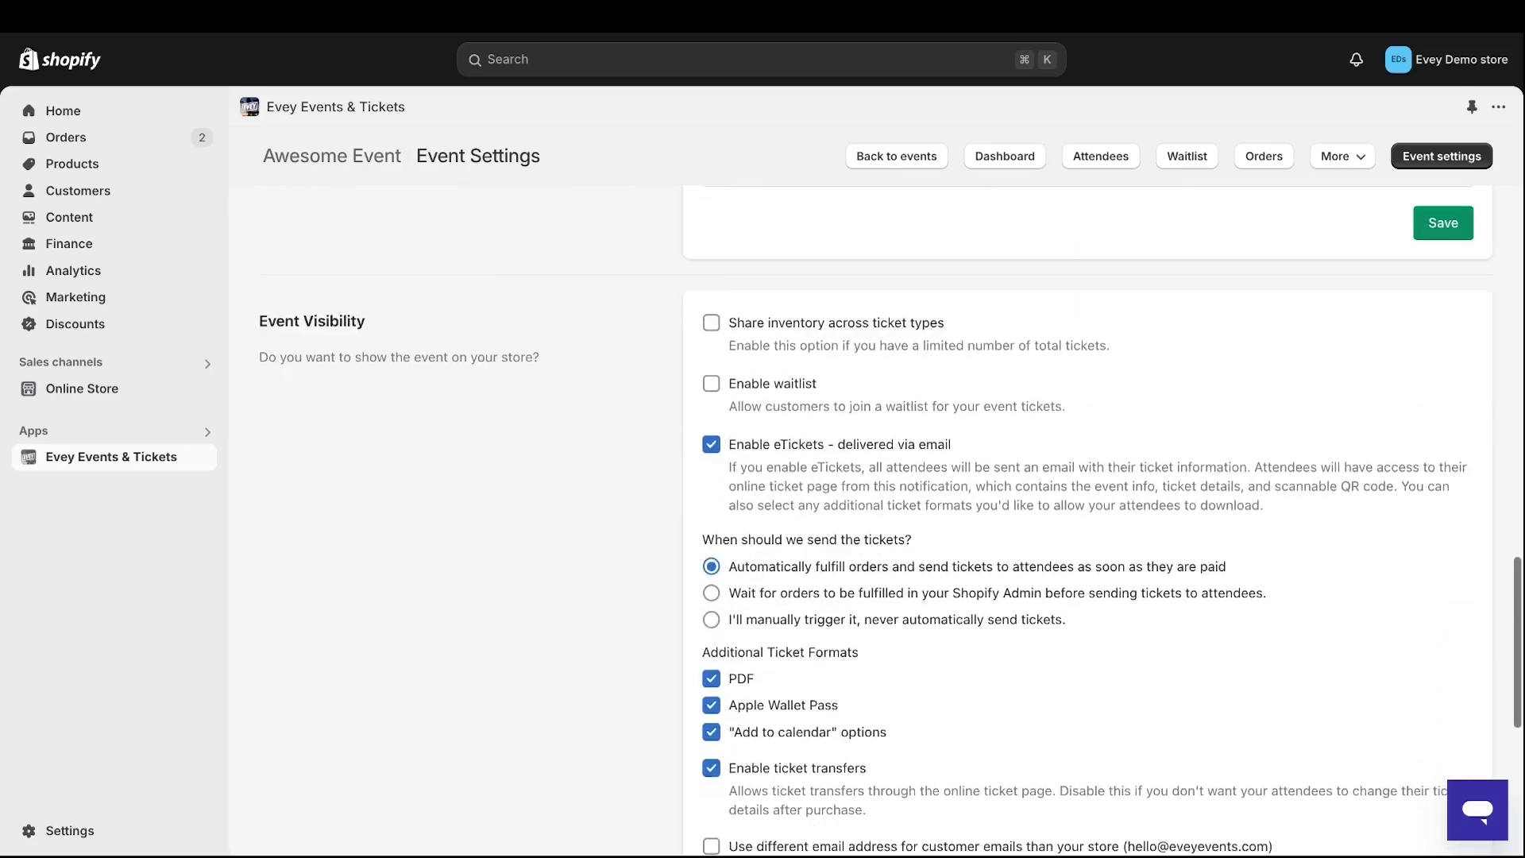
pyautogui.scroll(-5, 783, 779)
pyautogui.scroll(12, 783, 778)
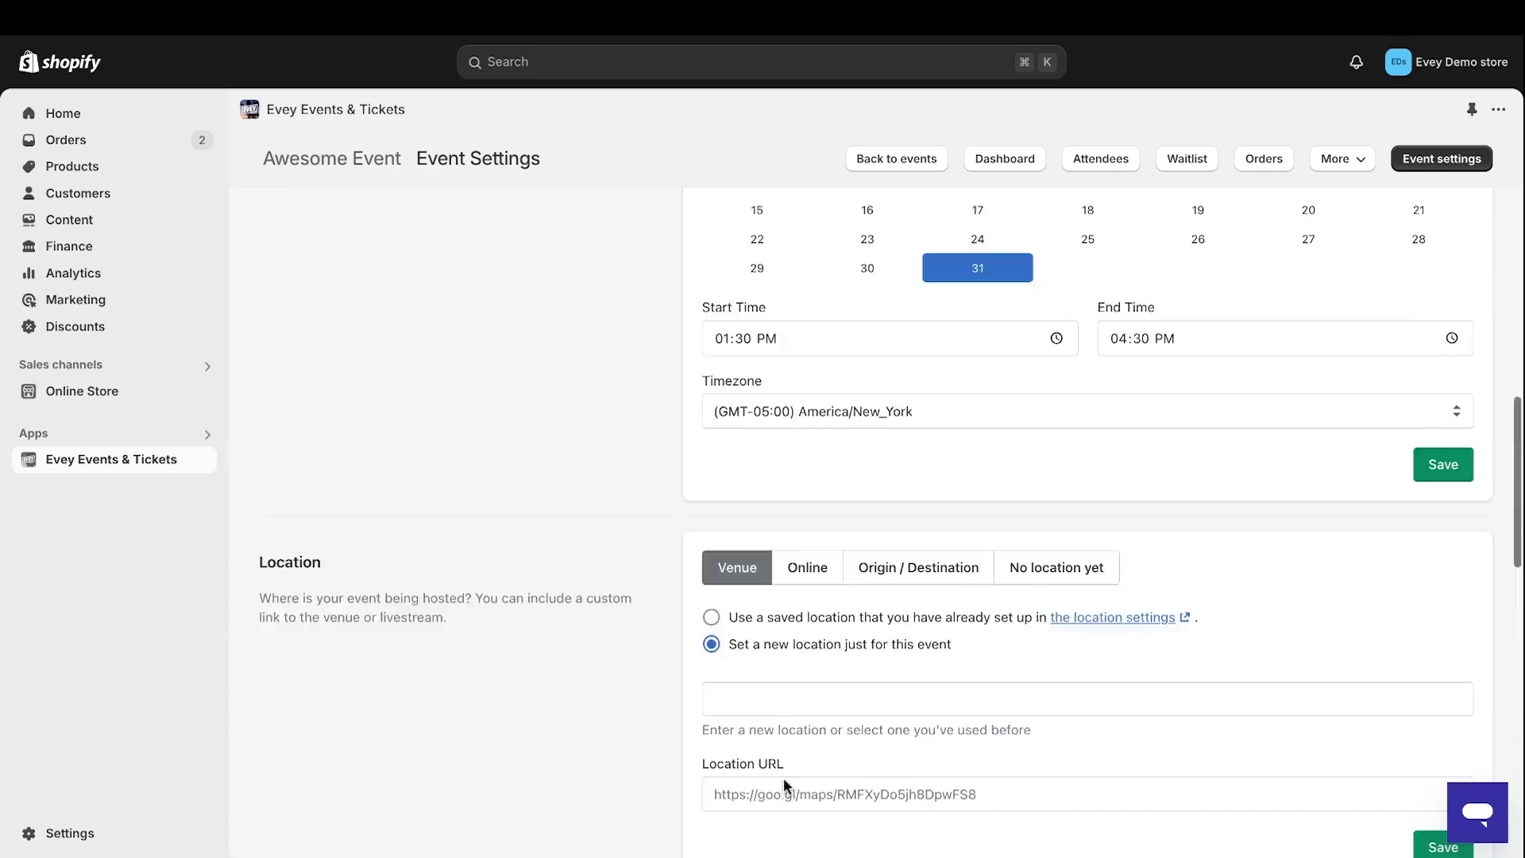
pyautogui.scroll(10, 783, 778)
pyautogui.click(527, 274)
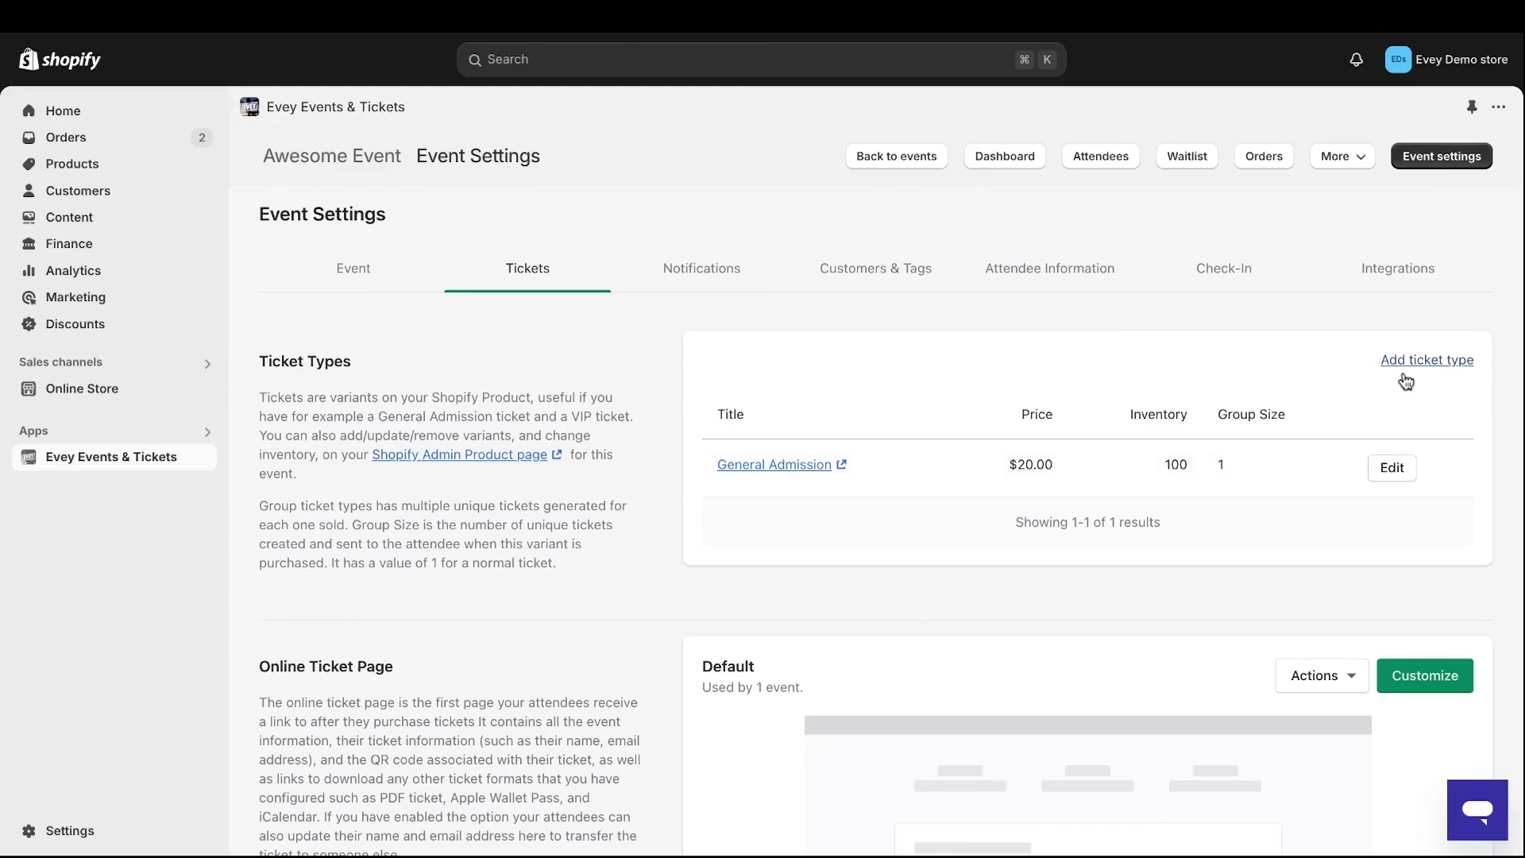
# - Add a VIP ticket type priced $50 with inventory 100
pyautogui.click(1413, 379)
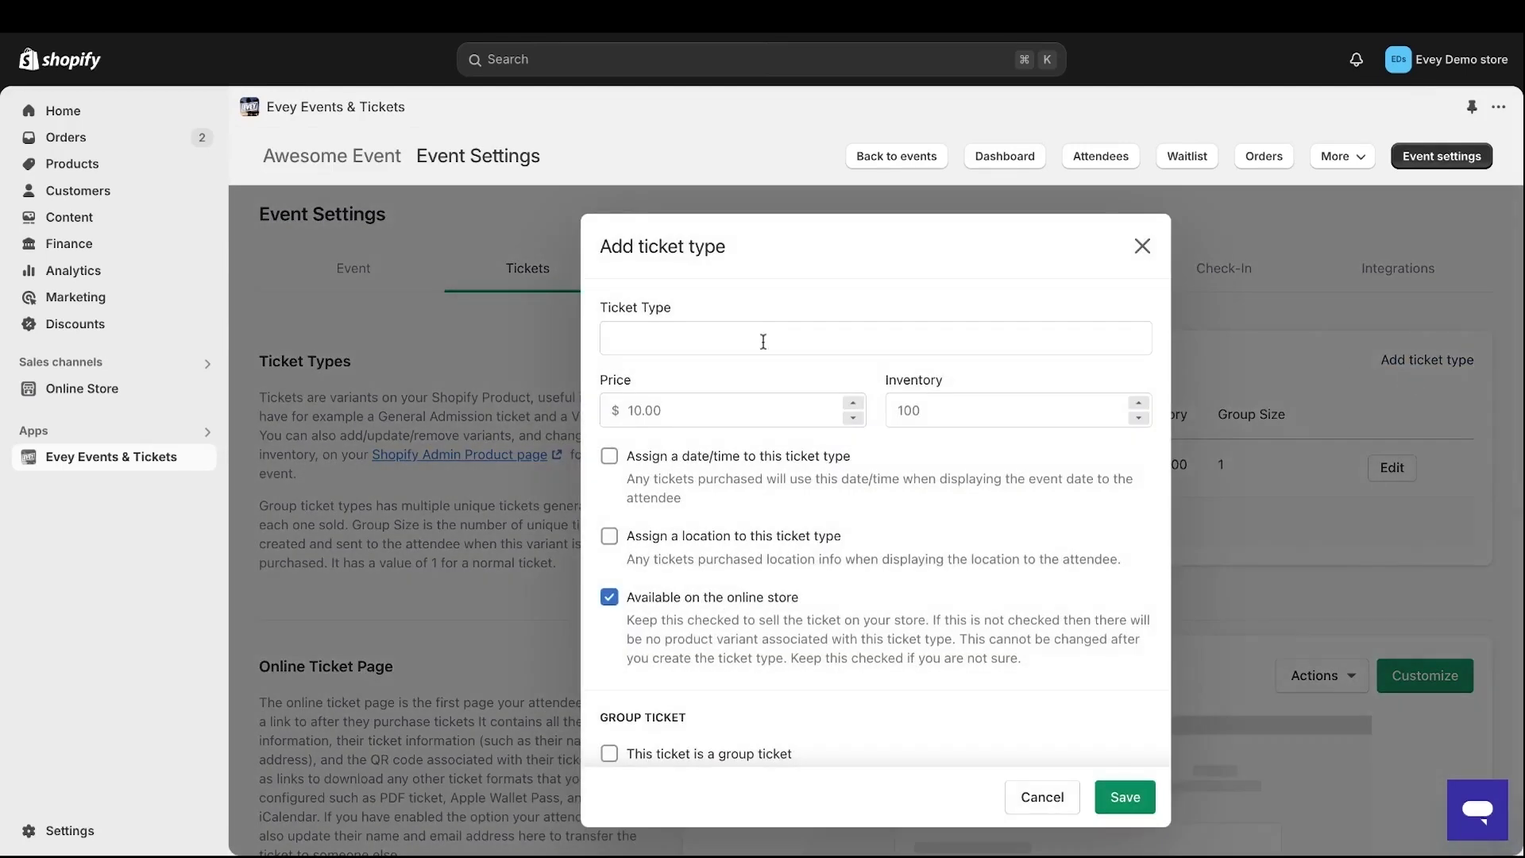
pyautogui.click(741, 328)
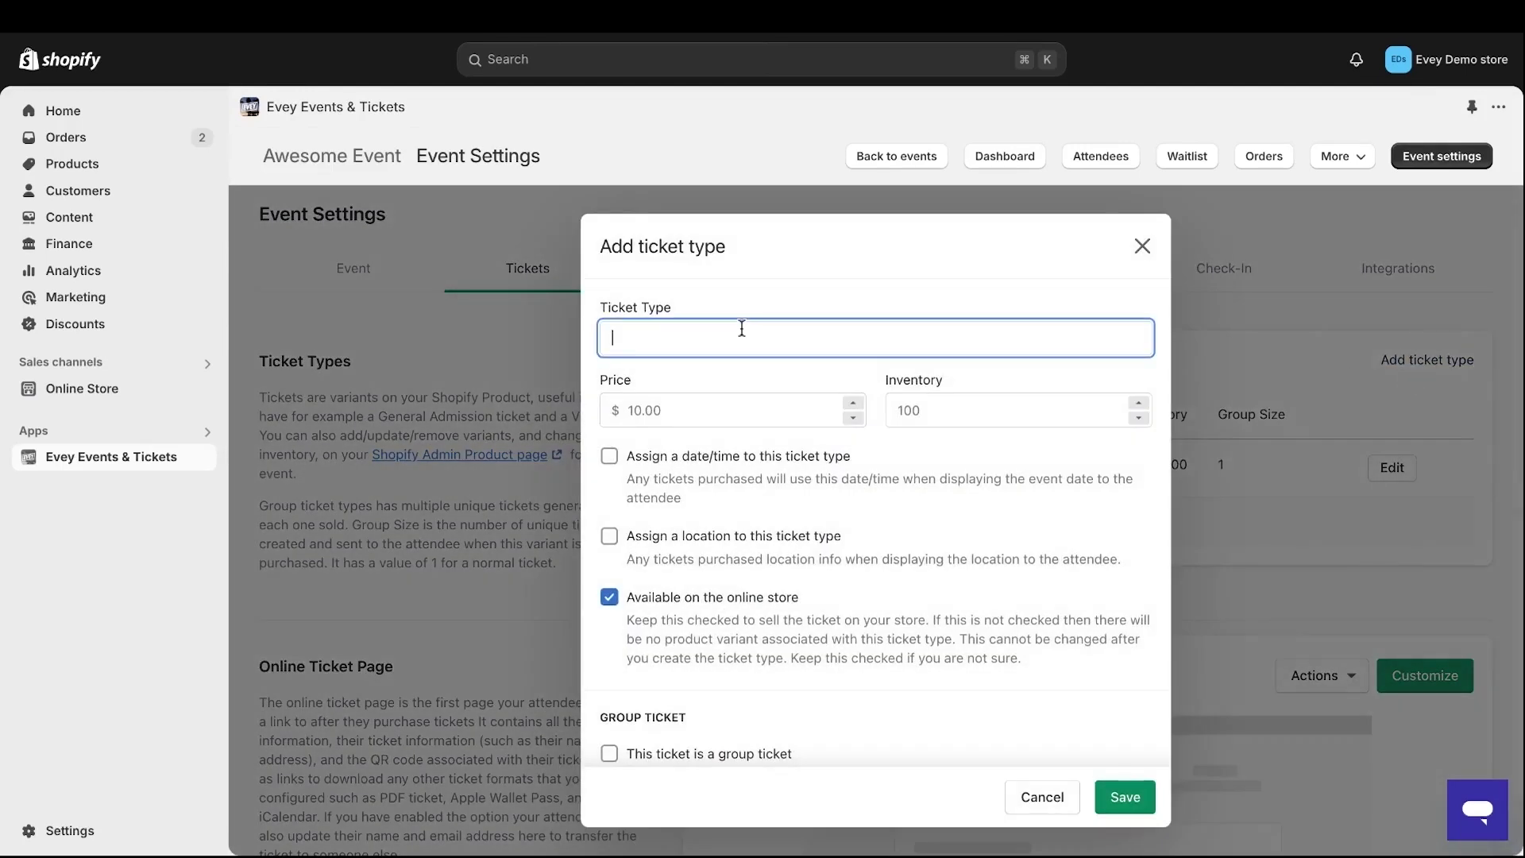
pyautogui.click(717, 409)
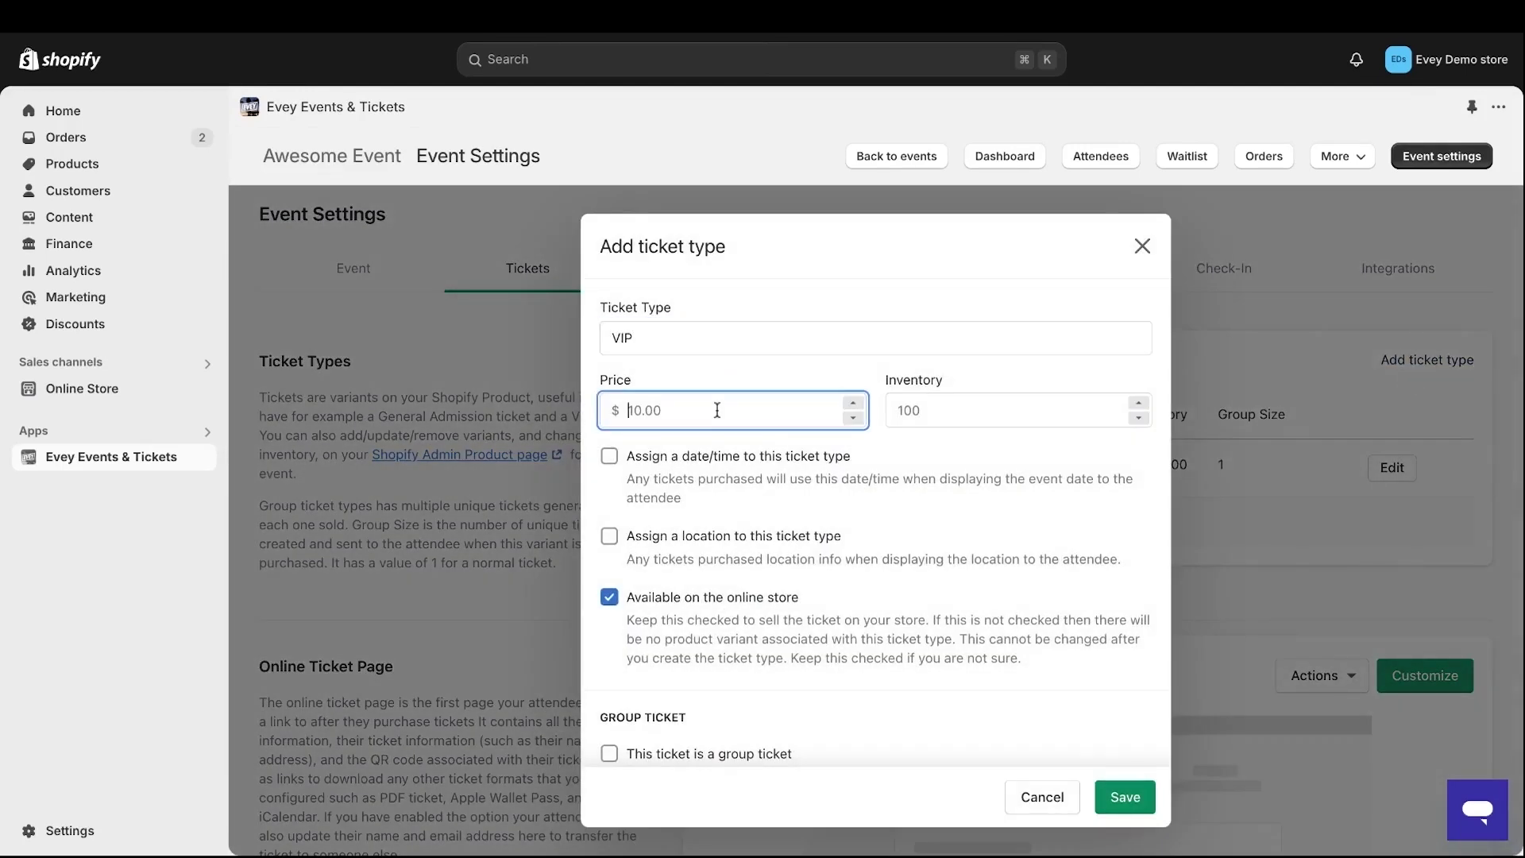
pyautogui.click(944, 421)
pyautogui.write('100')
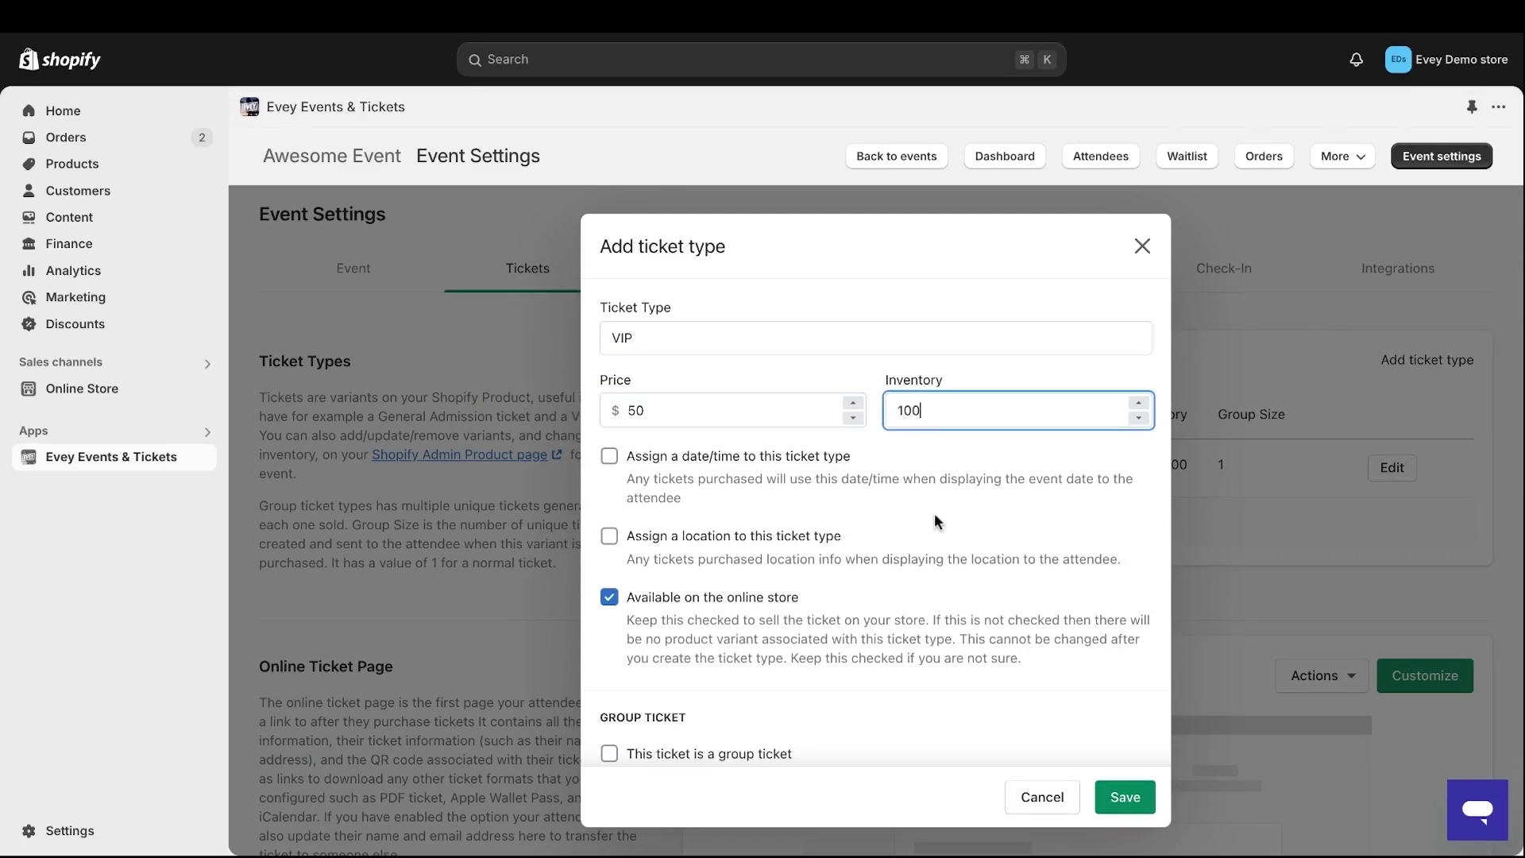
pyautogui.scroll(-2, 968, 616)
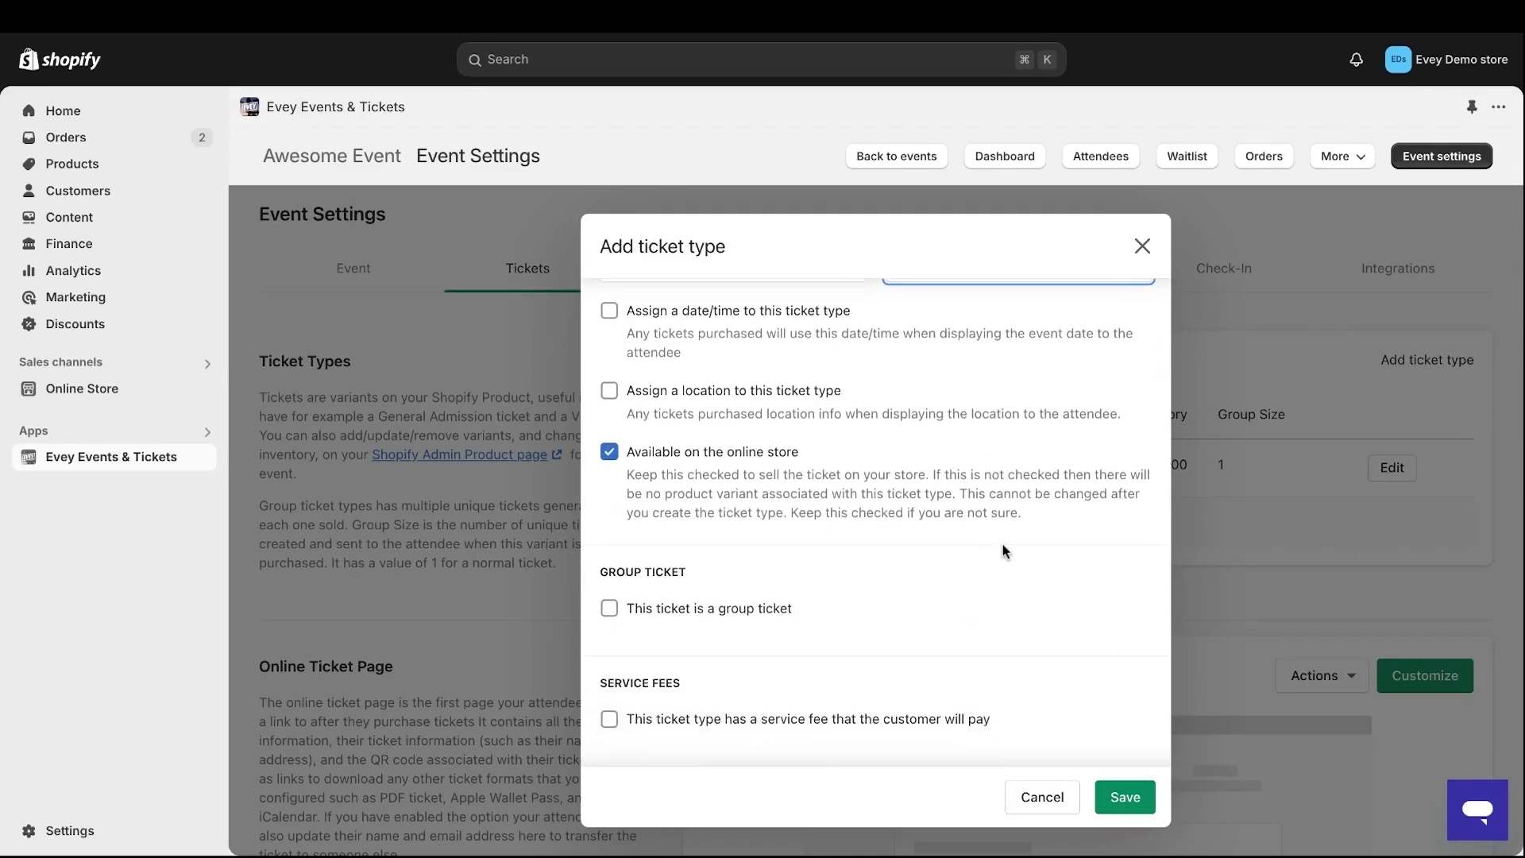
pyautogui.scroll(1, 1004, 541)
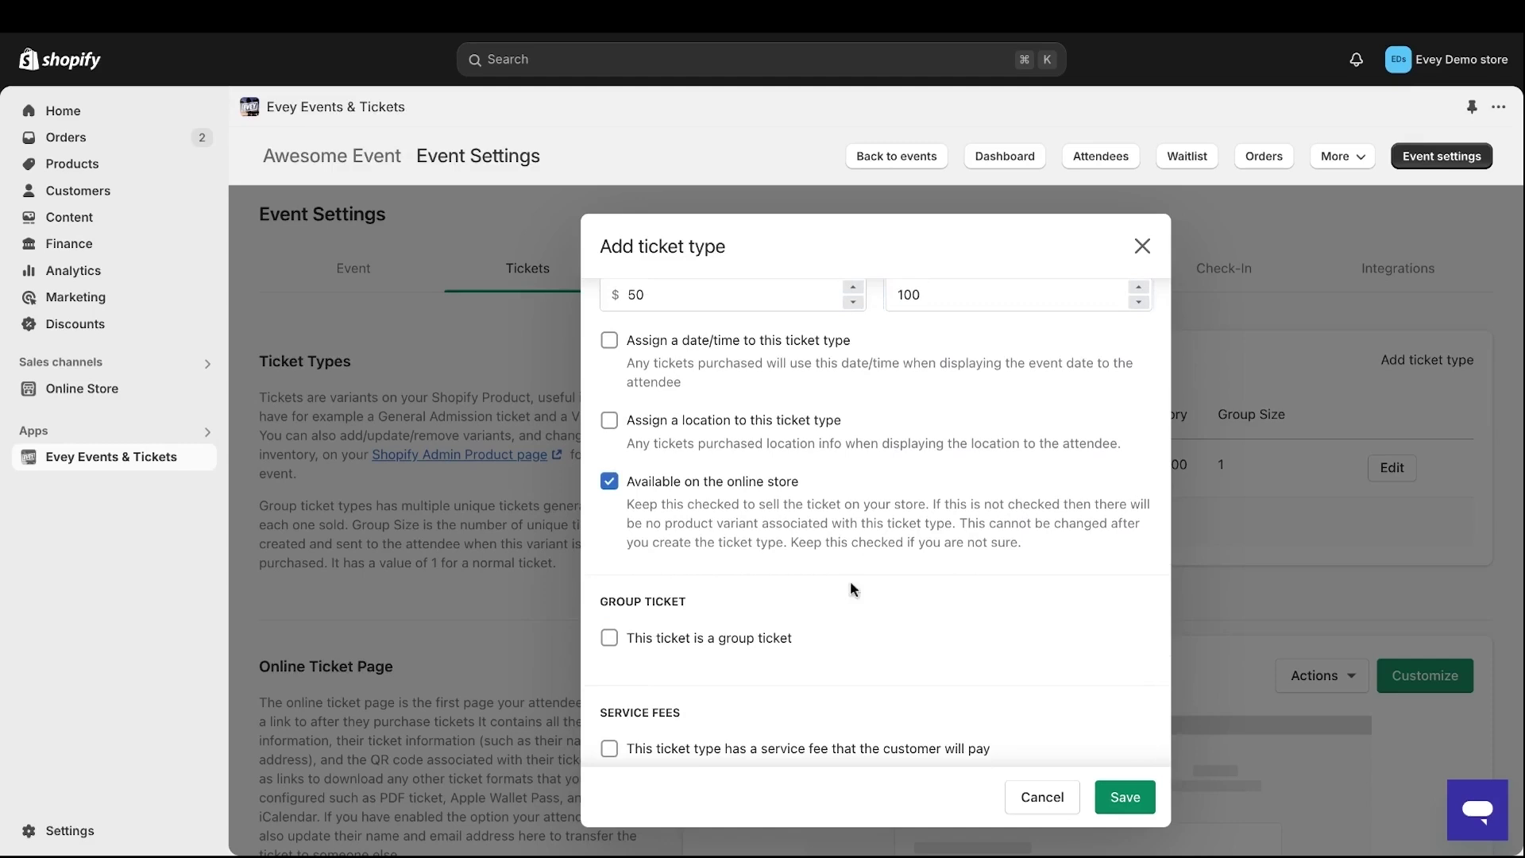
pyautogui.scroll(-1, 710, 622)
# - Make the VIP ticket a group ticket with group size 5
pyautogui.click(609, 608)
pyautogui.scroll(-2, 774, 612)
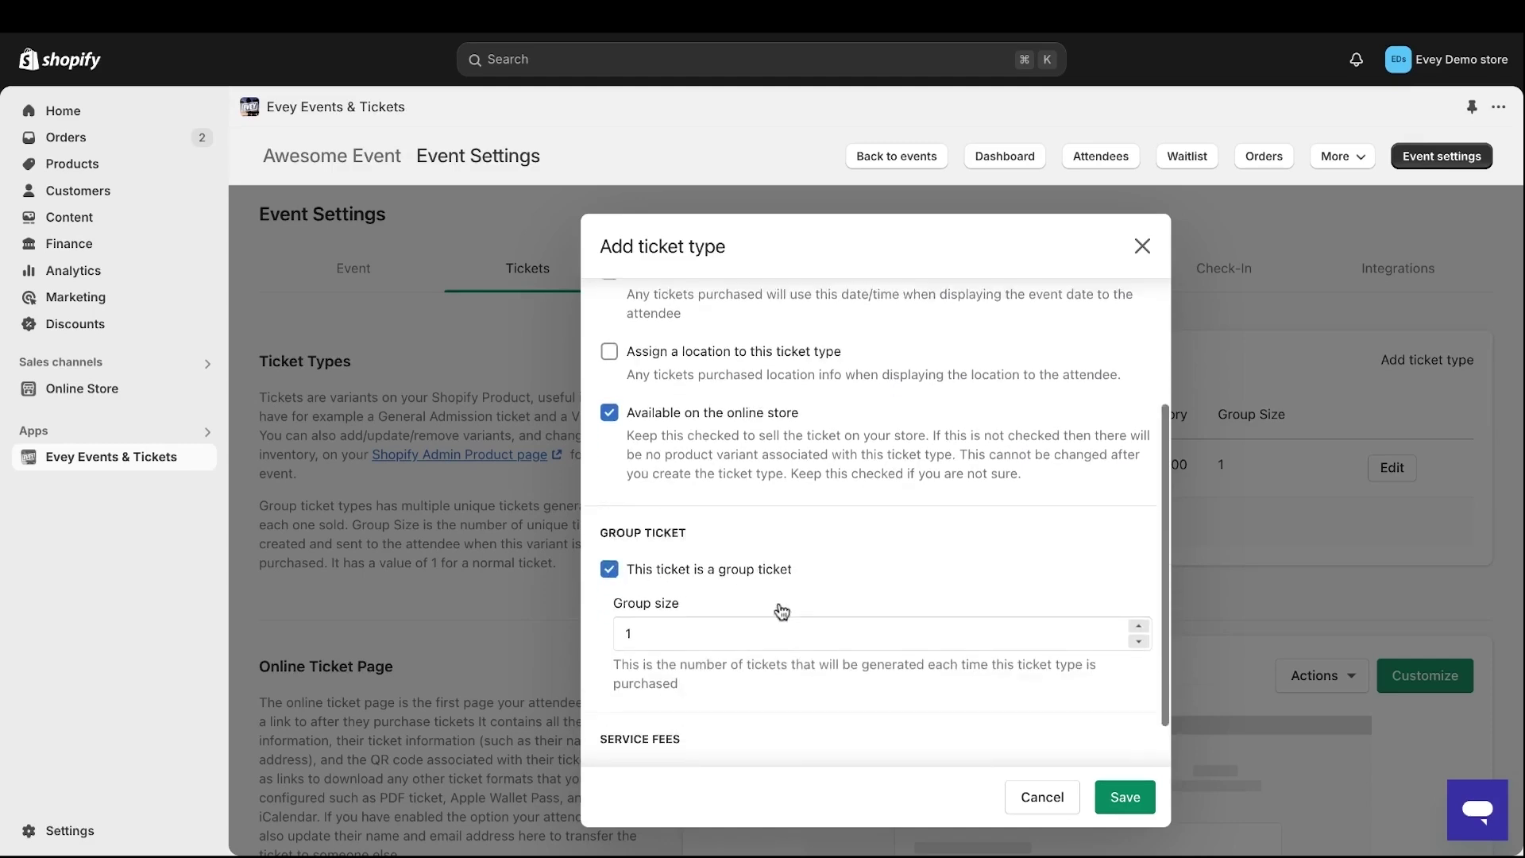
pyautogui.click(671, 580)
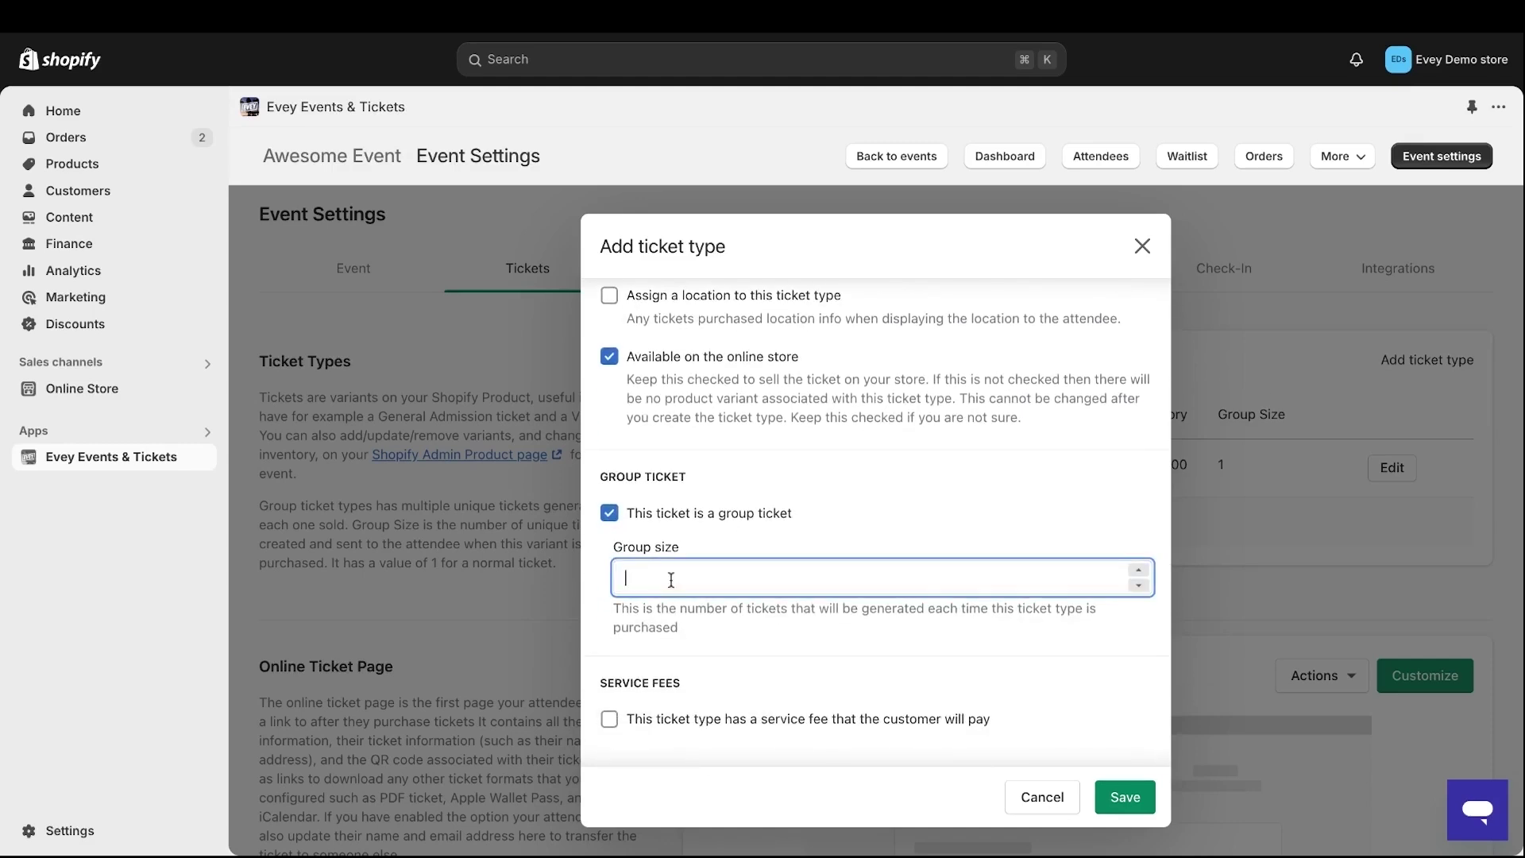
pyautogui.write('5')
pyautogui.click(789, 554)
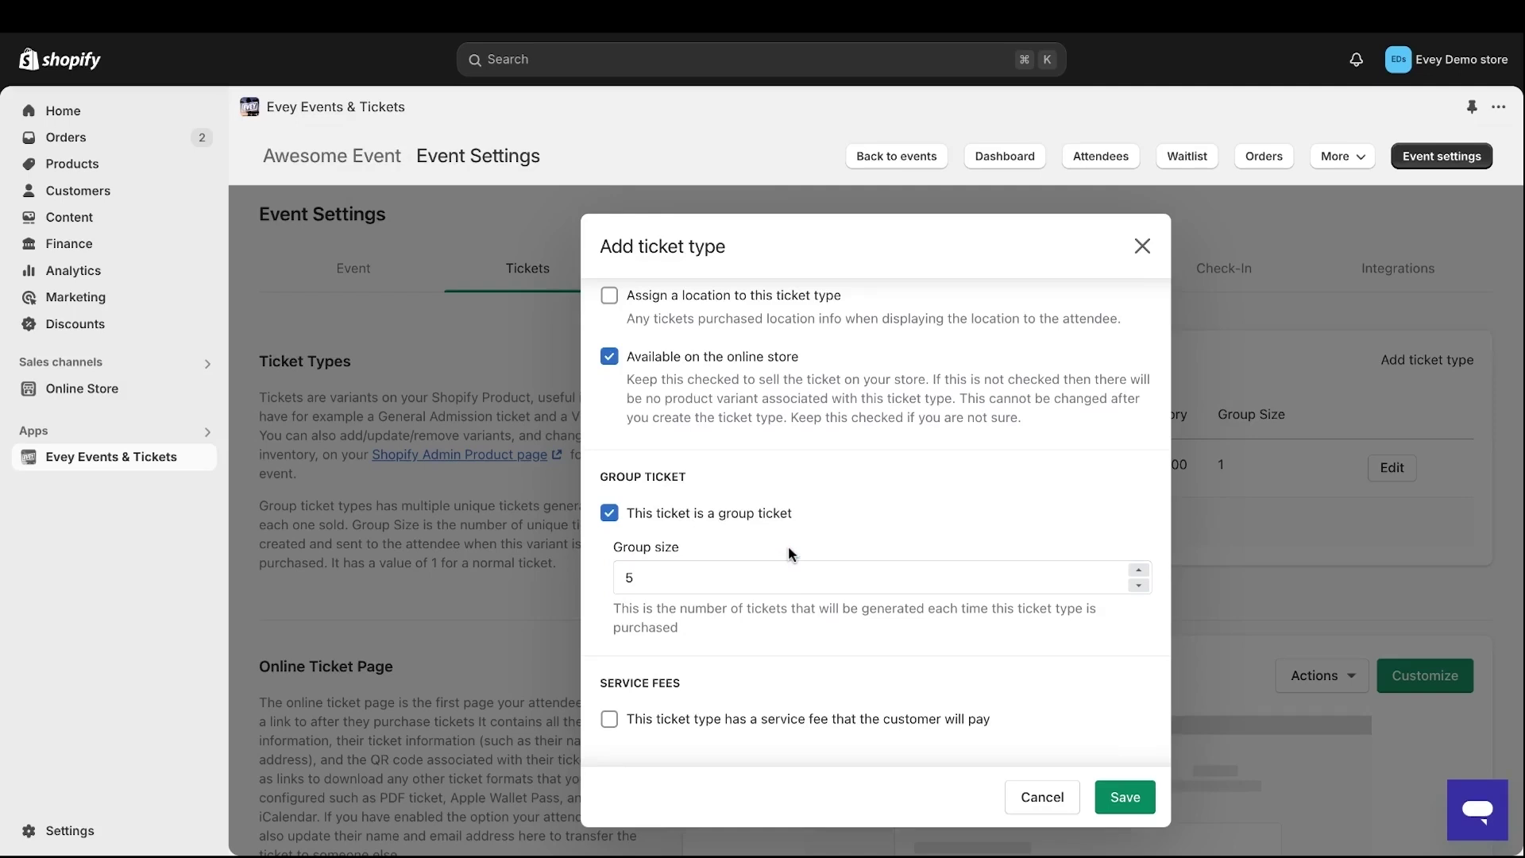
pyautogui.scroll(-1, 788, 545)
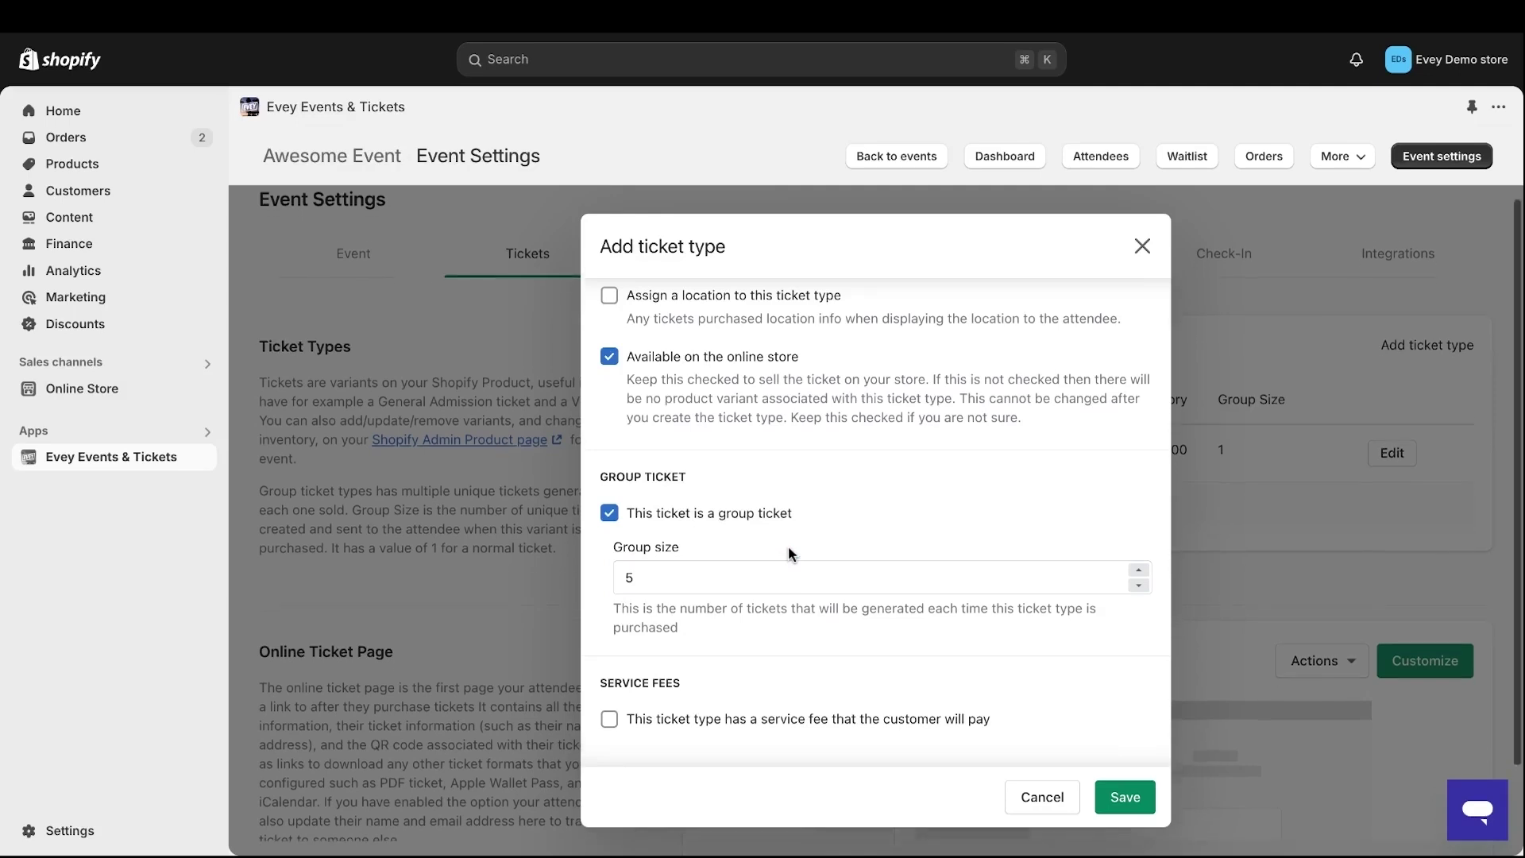
# - Add a $2 customer-paid service fee to the VIP ticket and save it
pyautogui.click(609, 719)
pyautogui.scroll(-2, 746, 673)
pyautogui.click(671, 611)
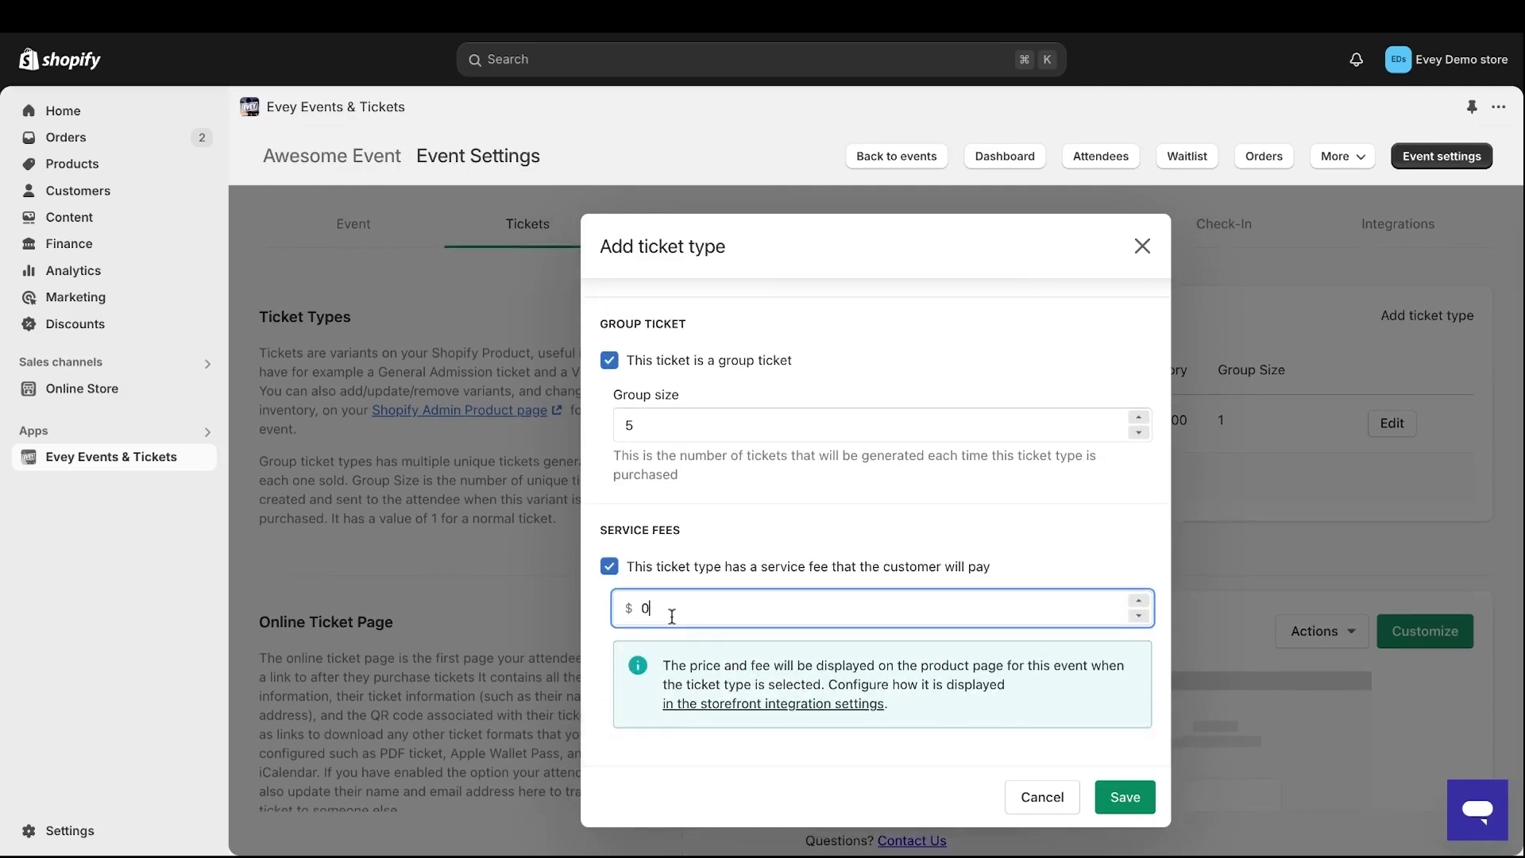
pyautogui.press('BackSpace')
pyautogui.write('2')
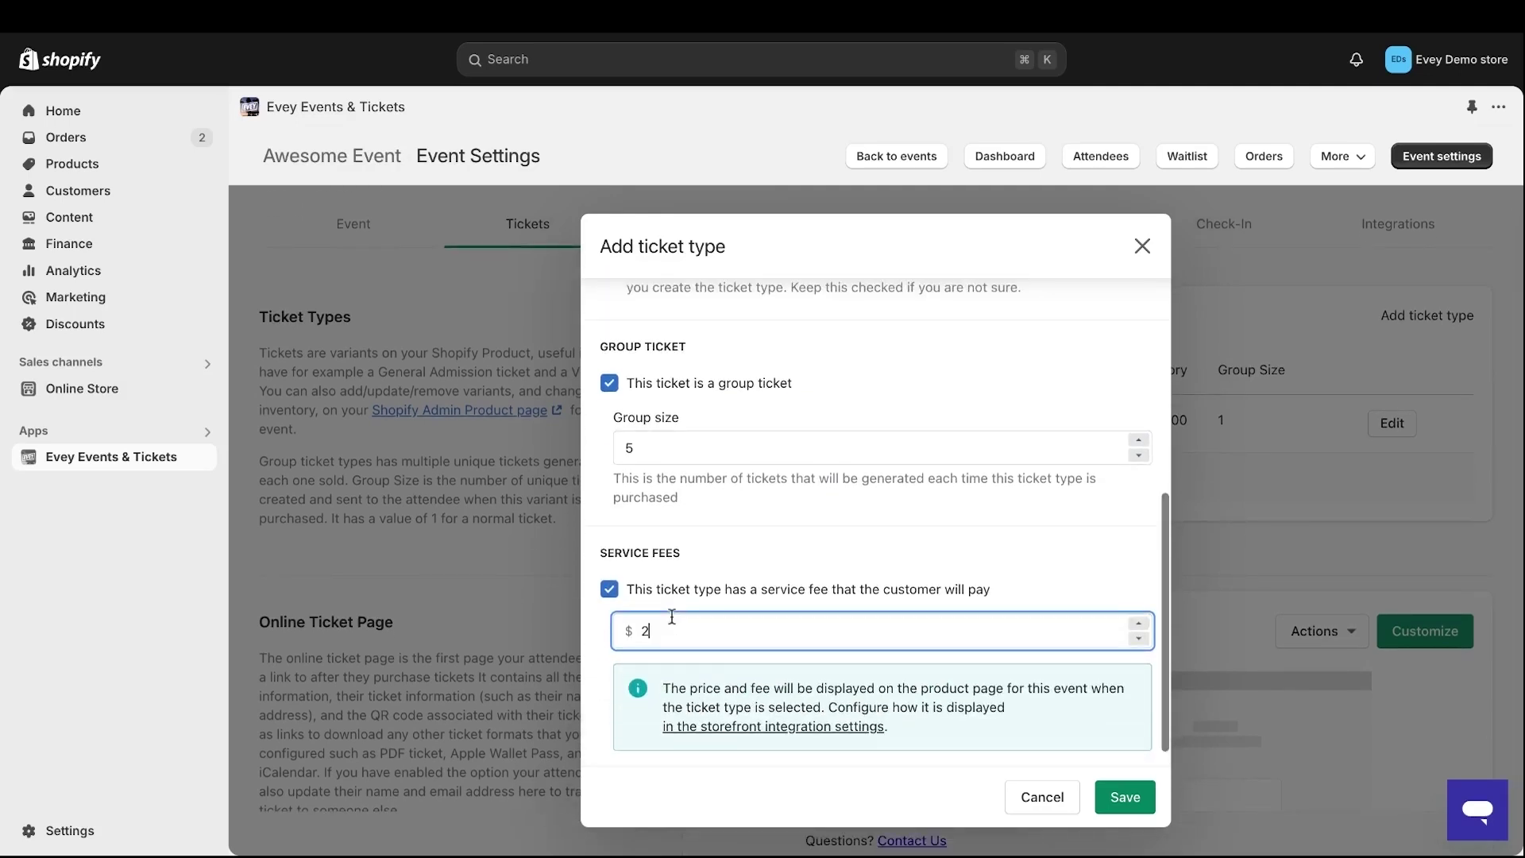
pyautogui.click(1055, 593)
pyautogui.click(1126, 796)
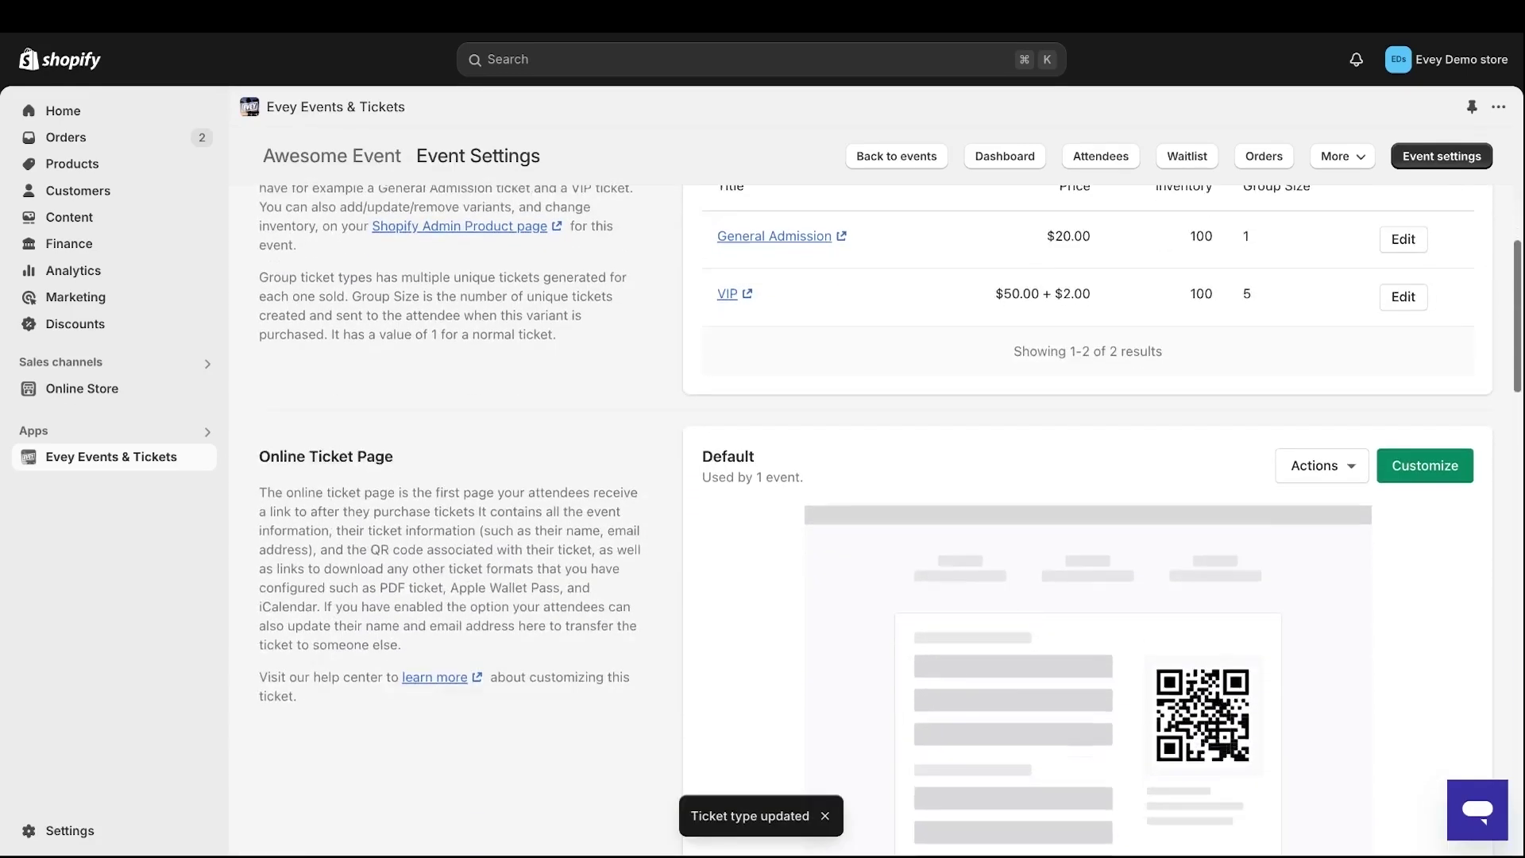
# - Open the online ticket page template in the Template Editor for customizing
pyautogui.scroll(-10, 873, 516)
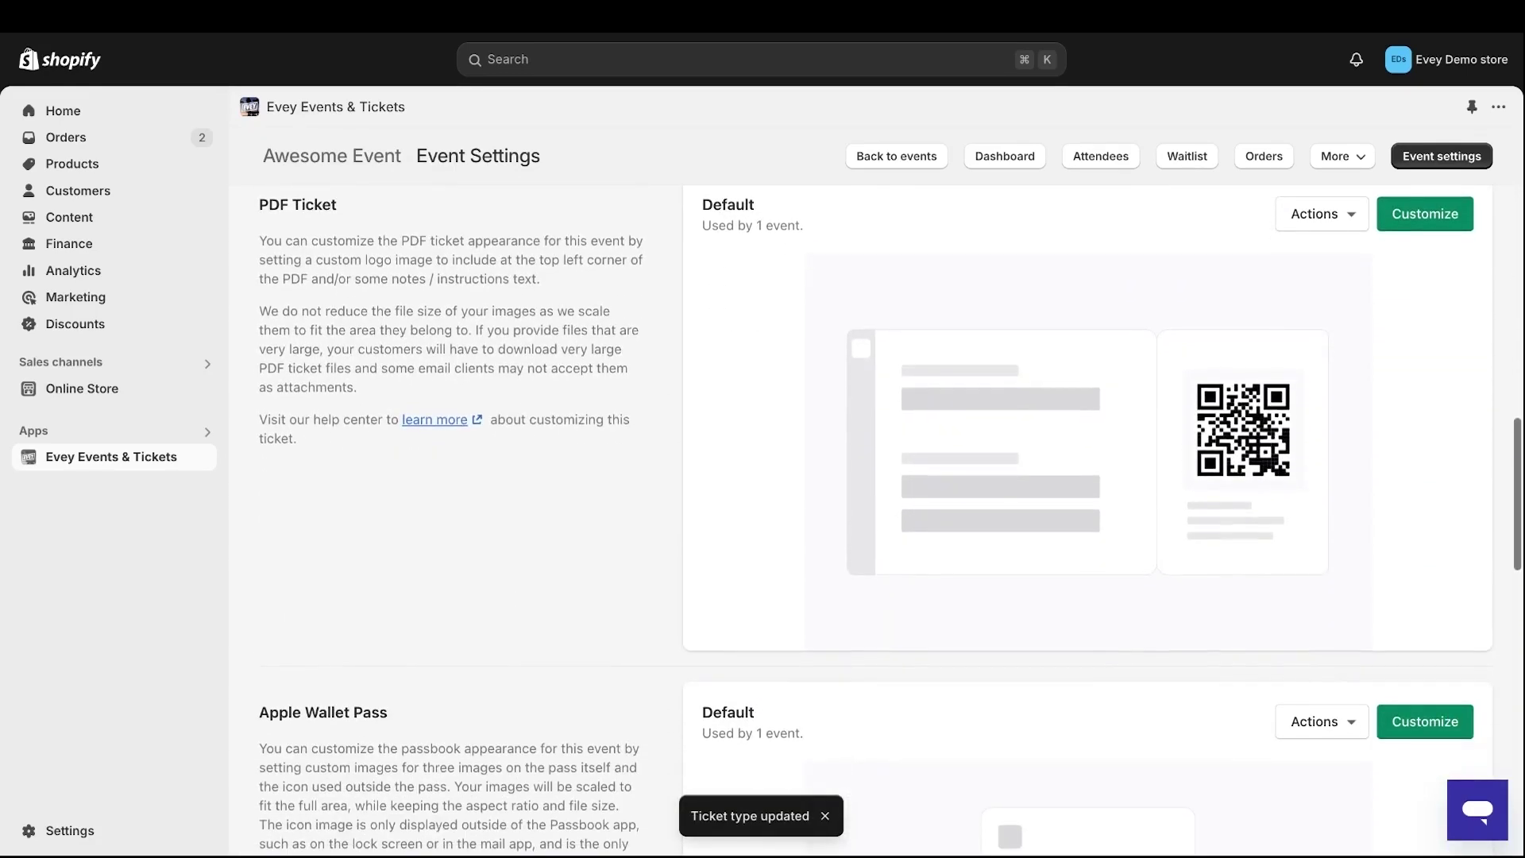
pyautogui.scroll(-6, 874, 516)
pyautogui.scroll(8, 873, 517)
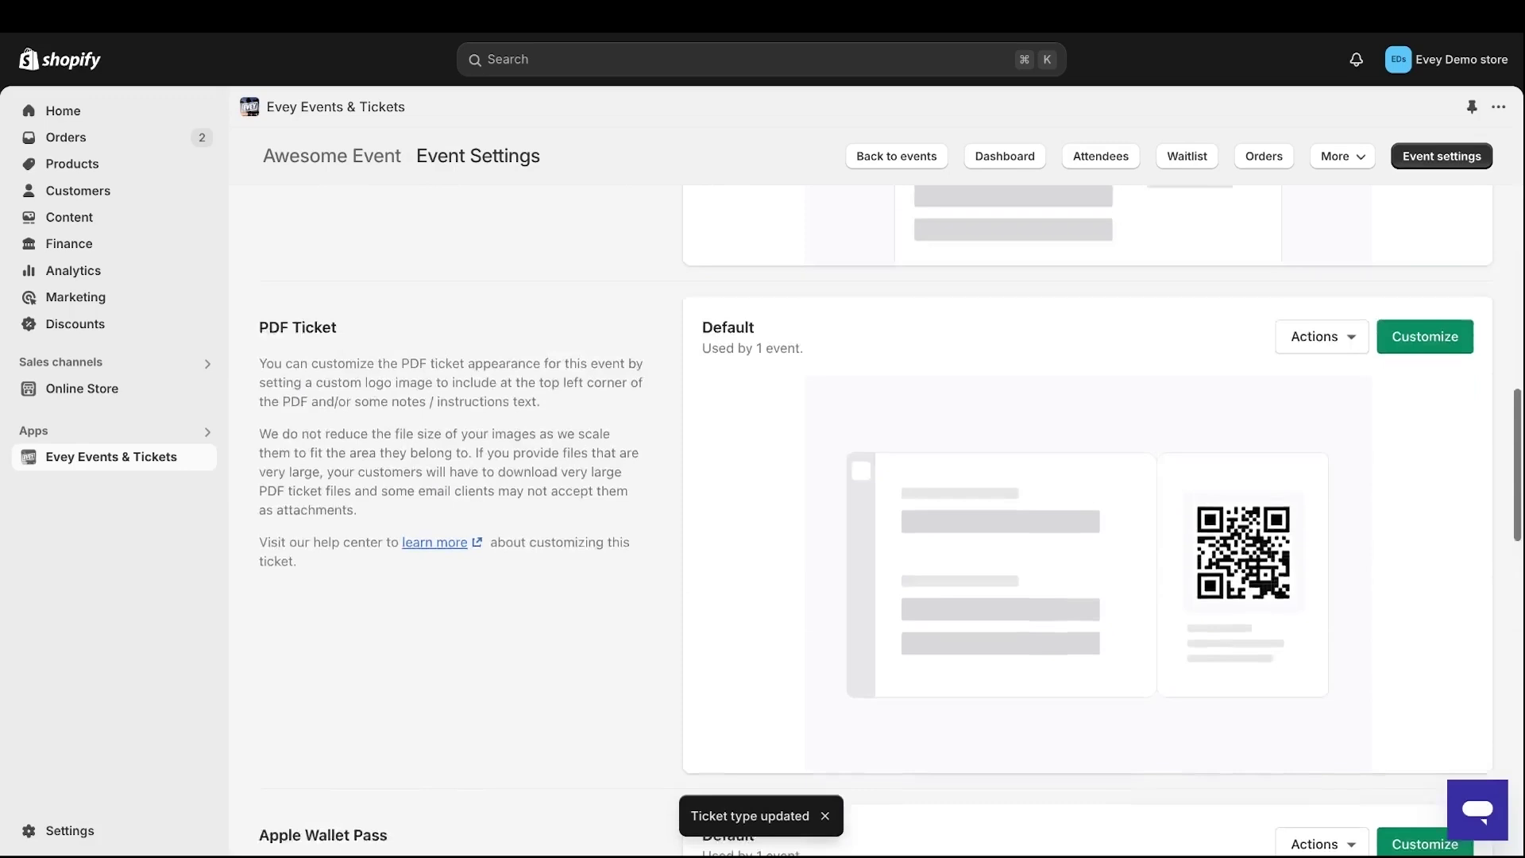
pyautogui.scroll(7, 1361, 602)
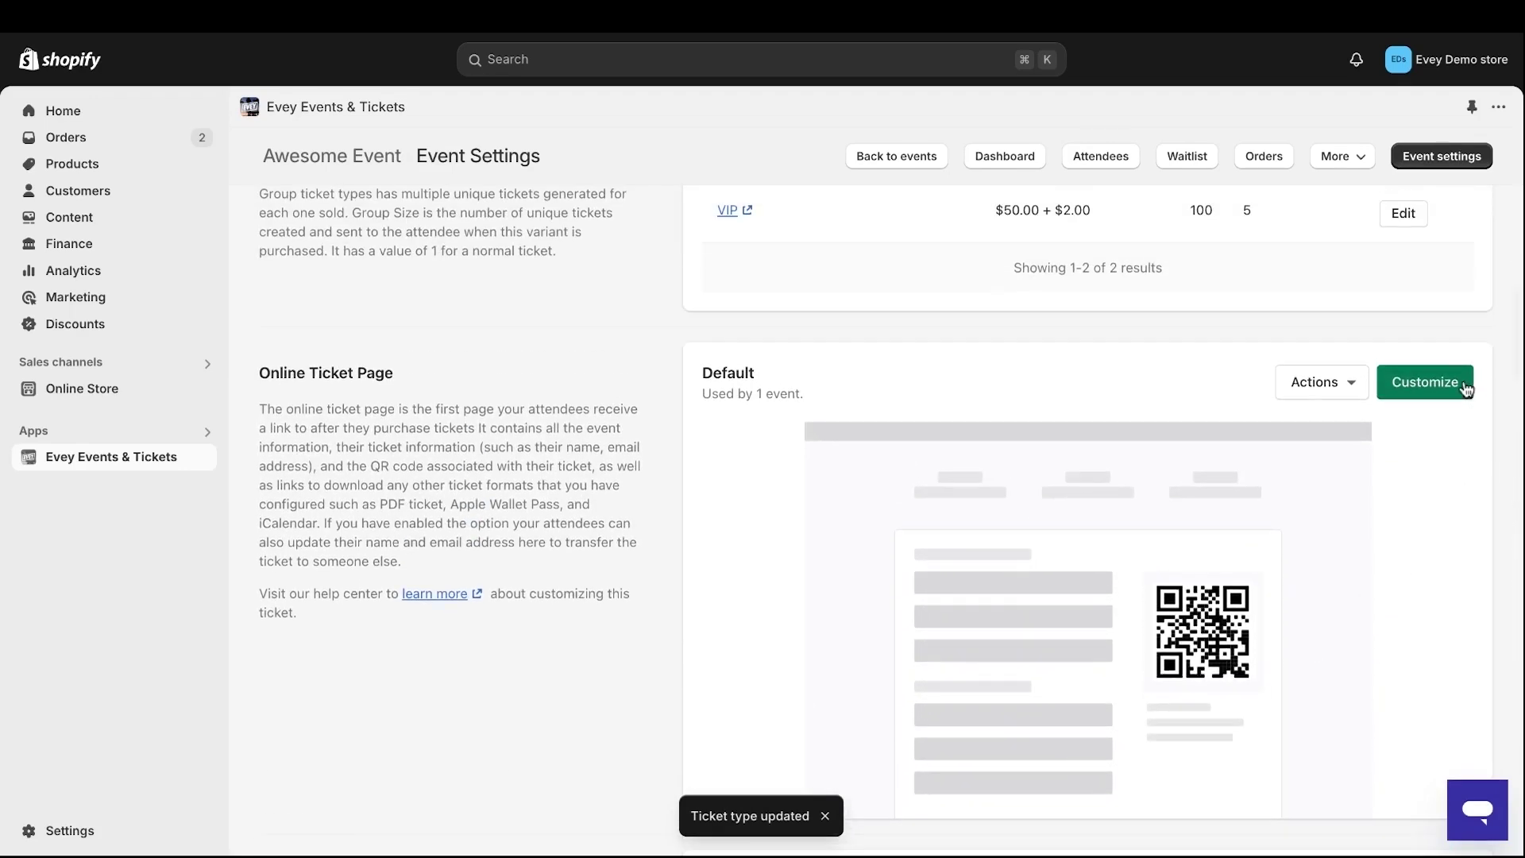
pyautogui.click(1464, 385)
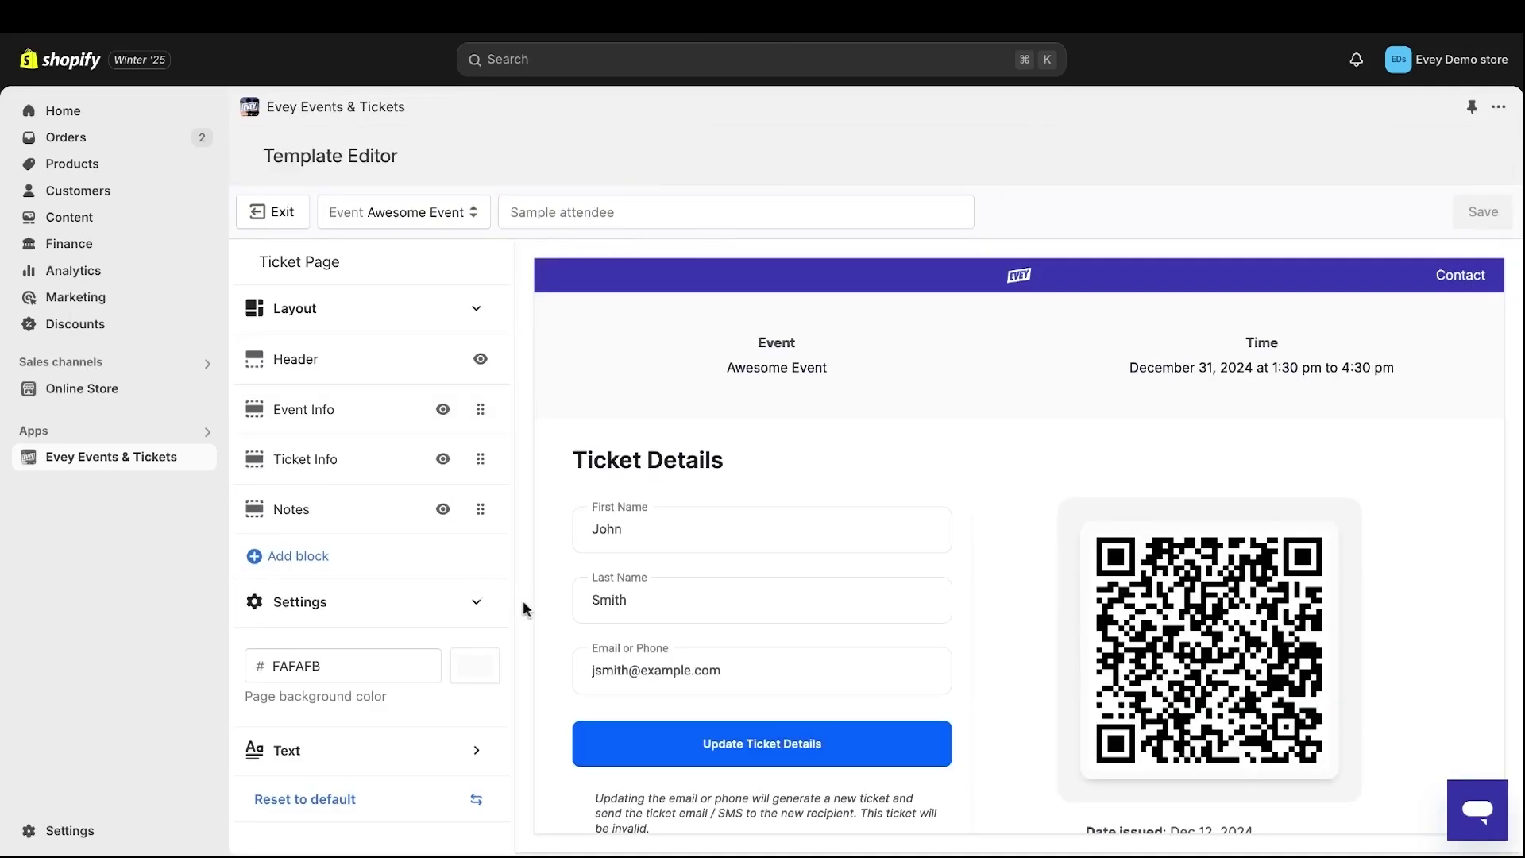
pyautogui.click(314, 561)
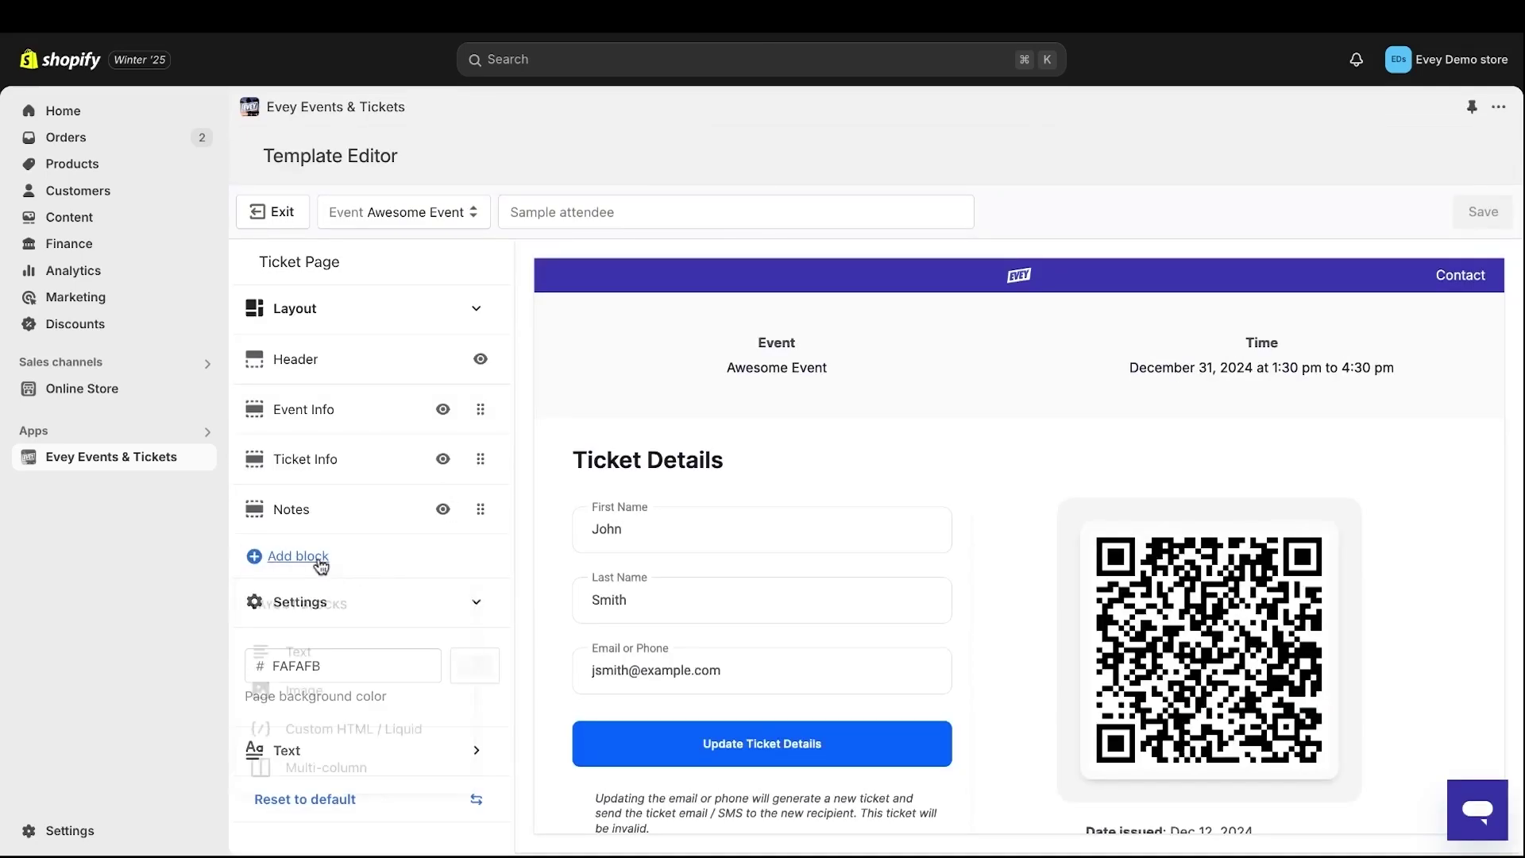
pyautogui.click(353, 769)
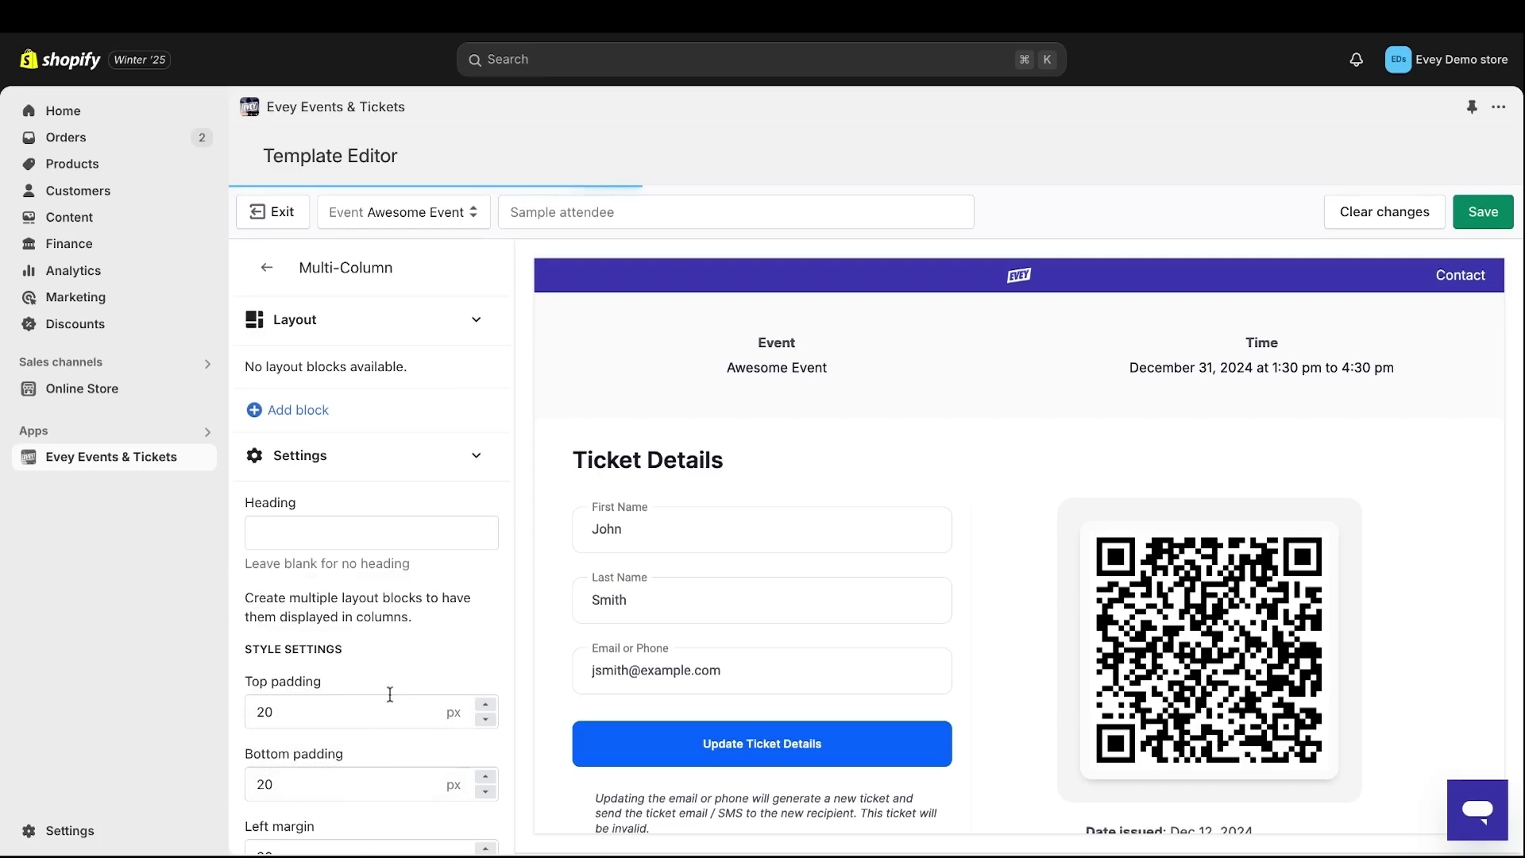
pyautogui.click(266, 266)
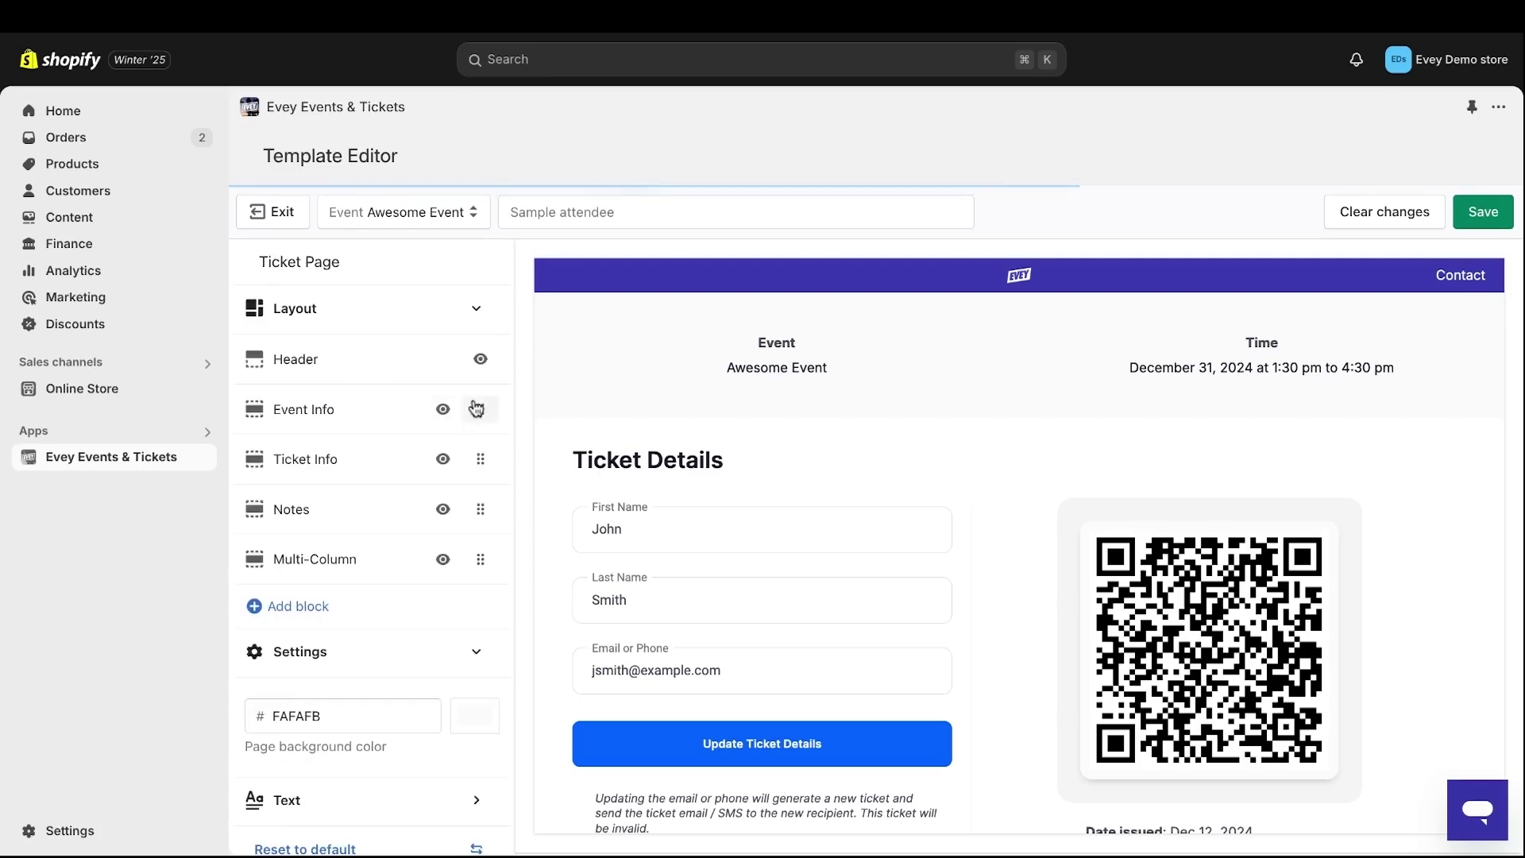
pyautogui.moveTo(480, 459); pyautogui.dragTo(482, 411)
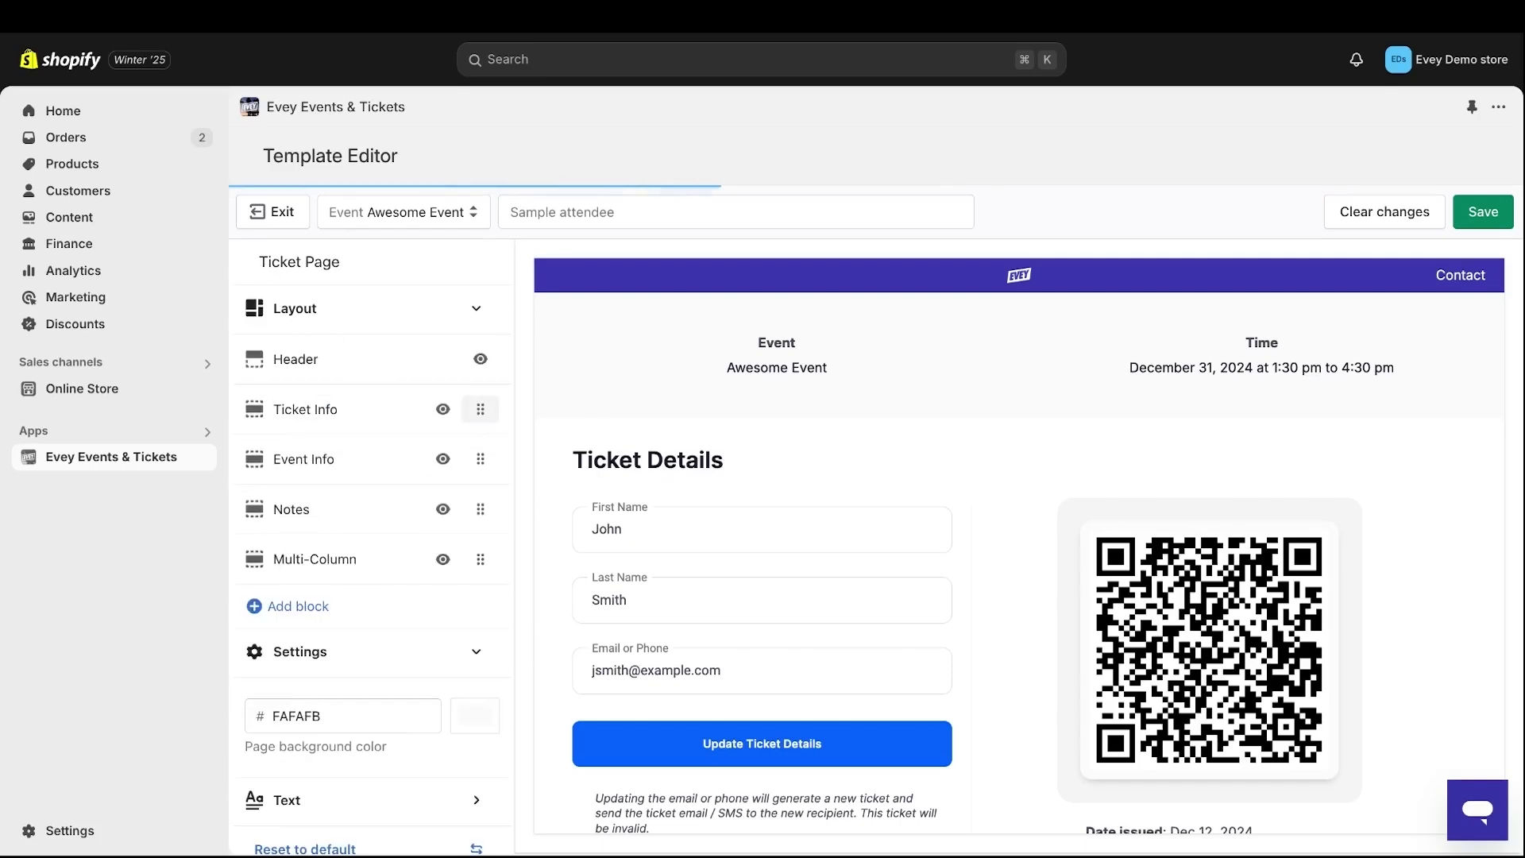
pyautogui.click(444, 464)
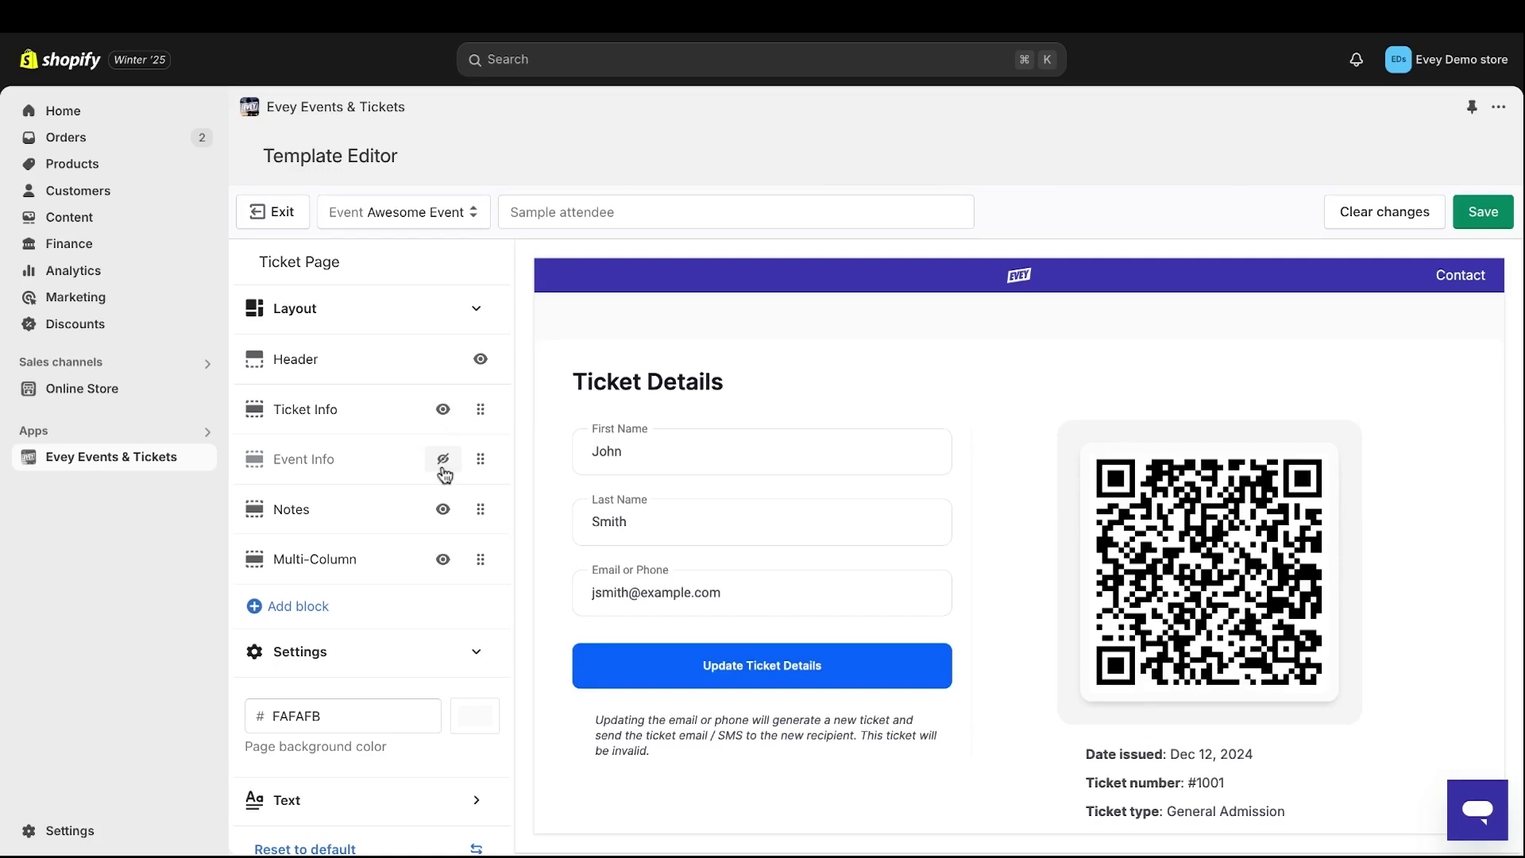
pyautogui.click(444, 461)
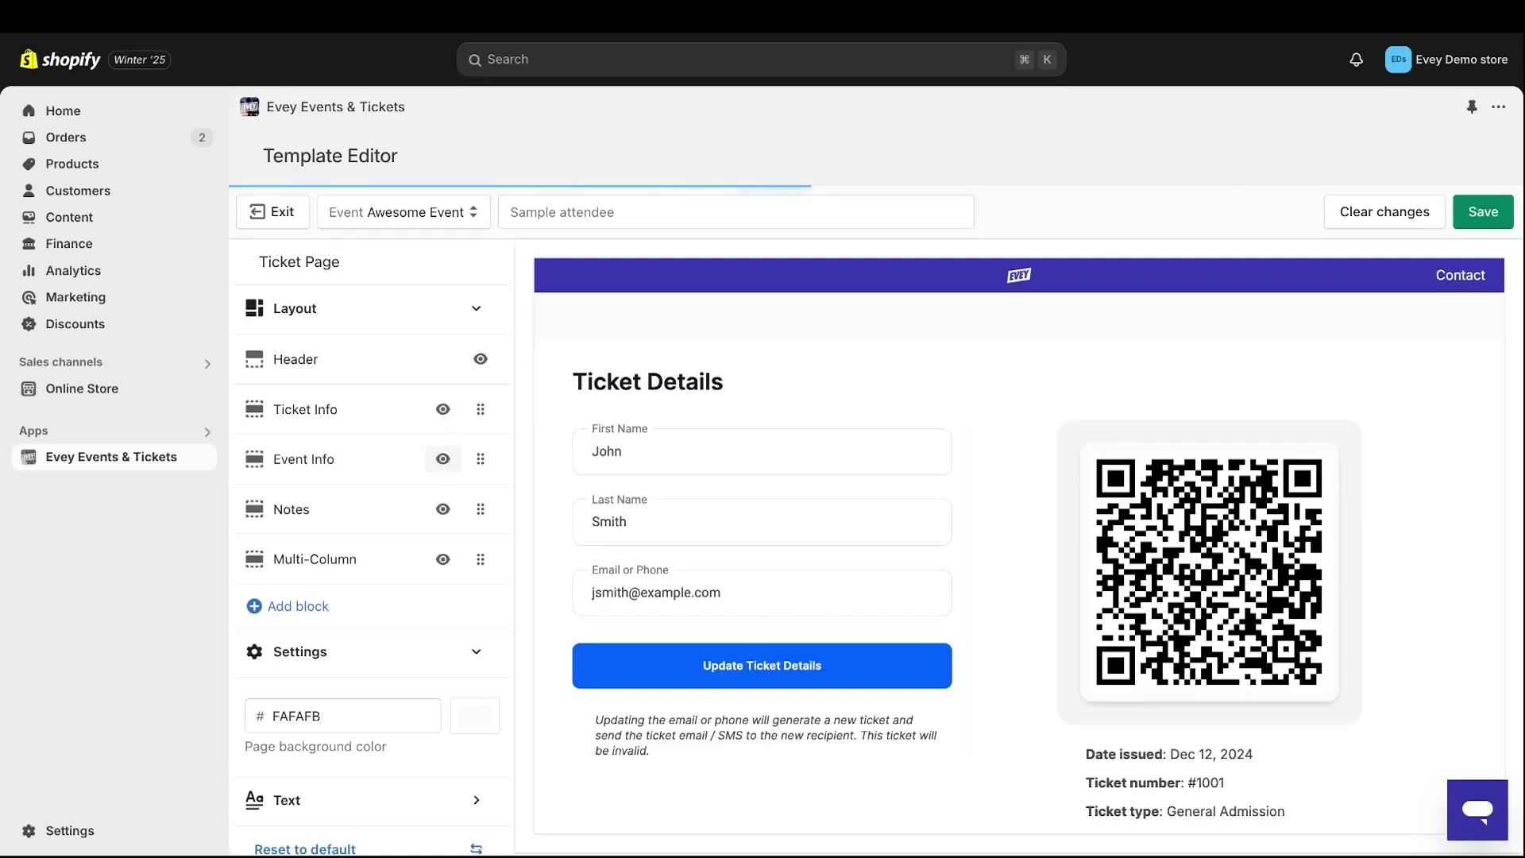
pyautogui.click(349, 410)
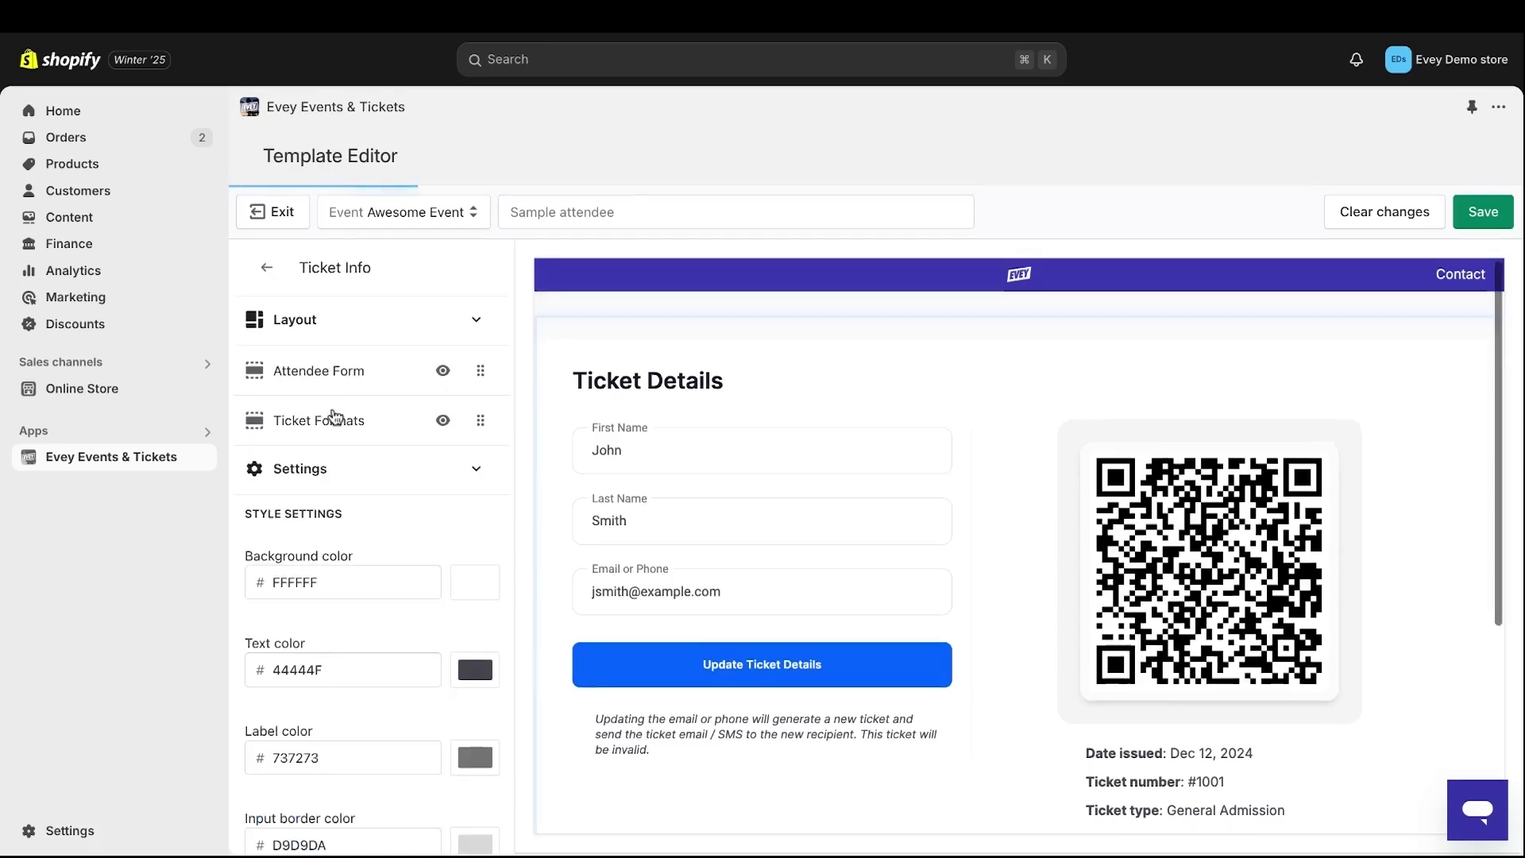
pyautogui.scroll(-1, 440, 623)
pyautogui.scroll(-7, 439, 623)
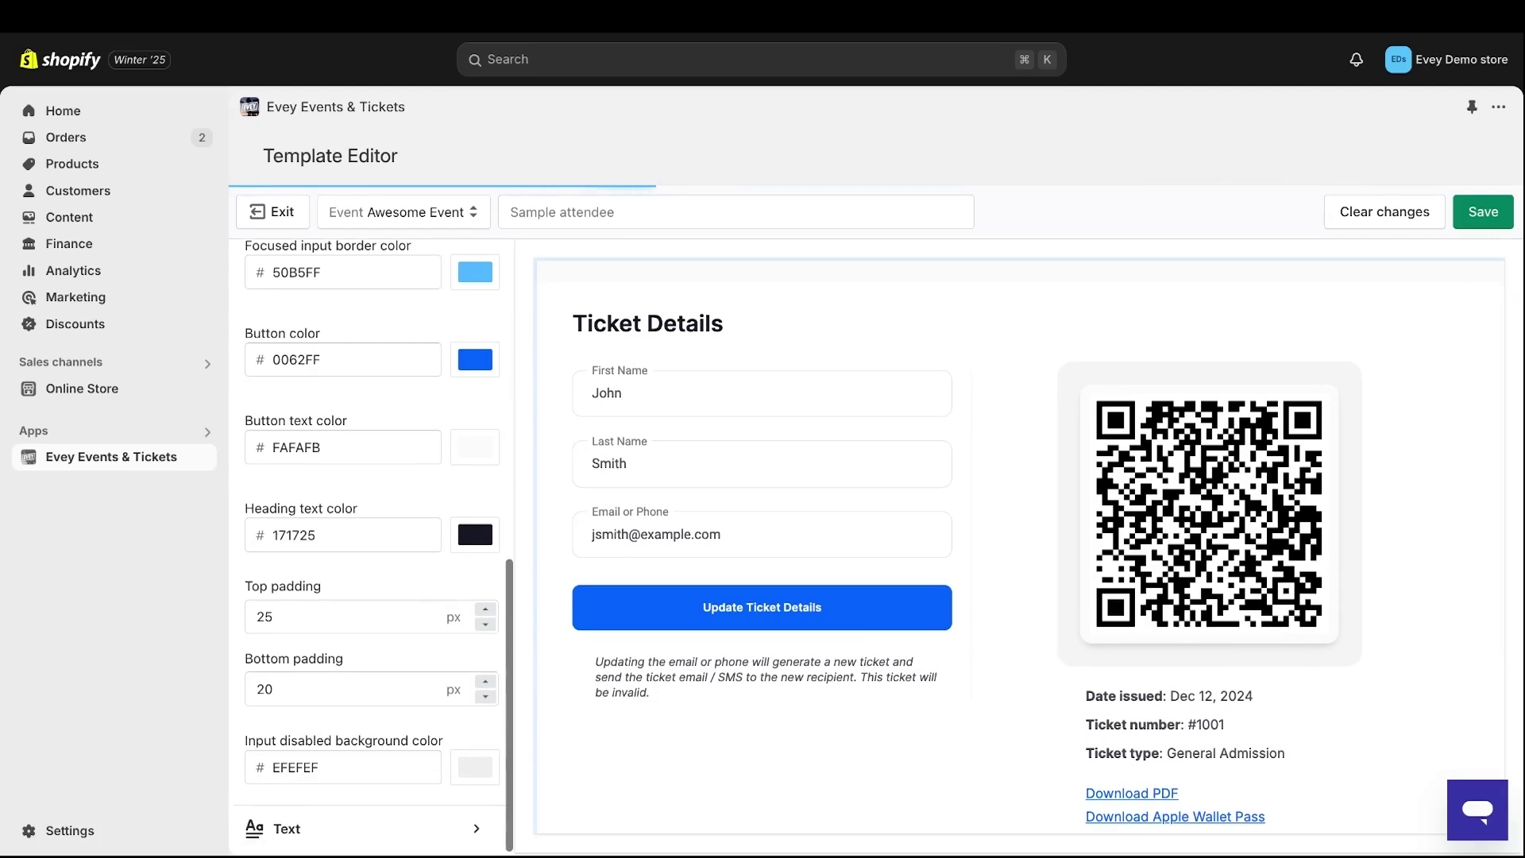
pyautogui.scroll(7, 439, 623)
pyautogui.scroll(1, 369, 547)
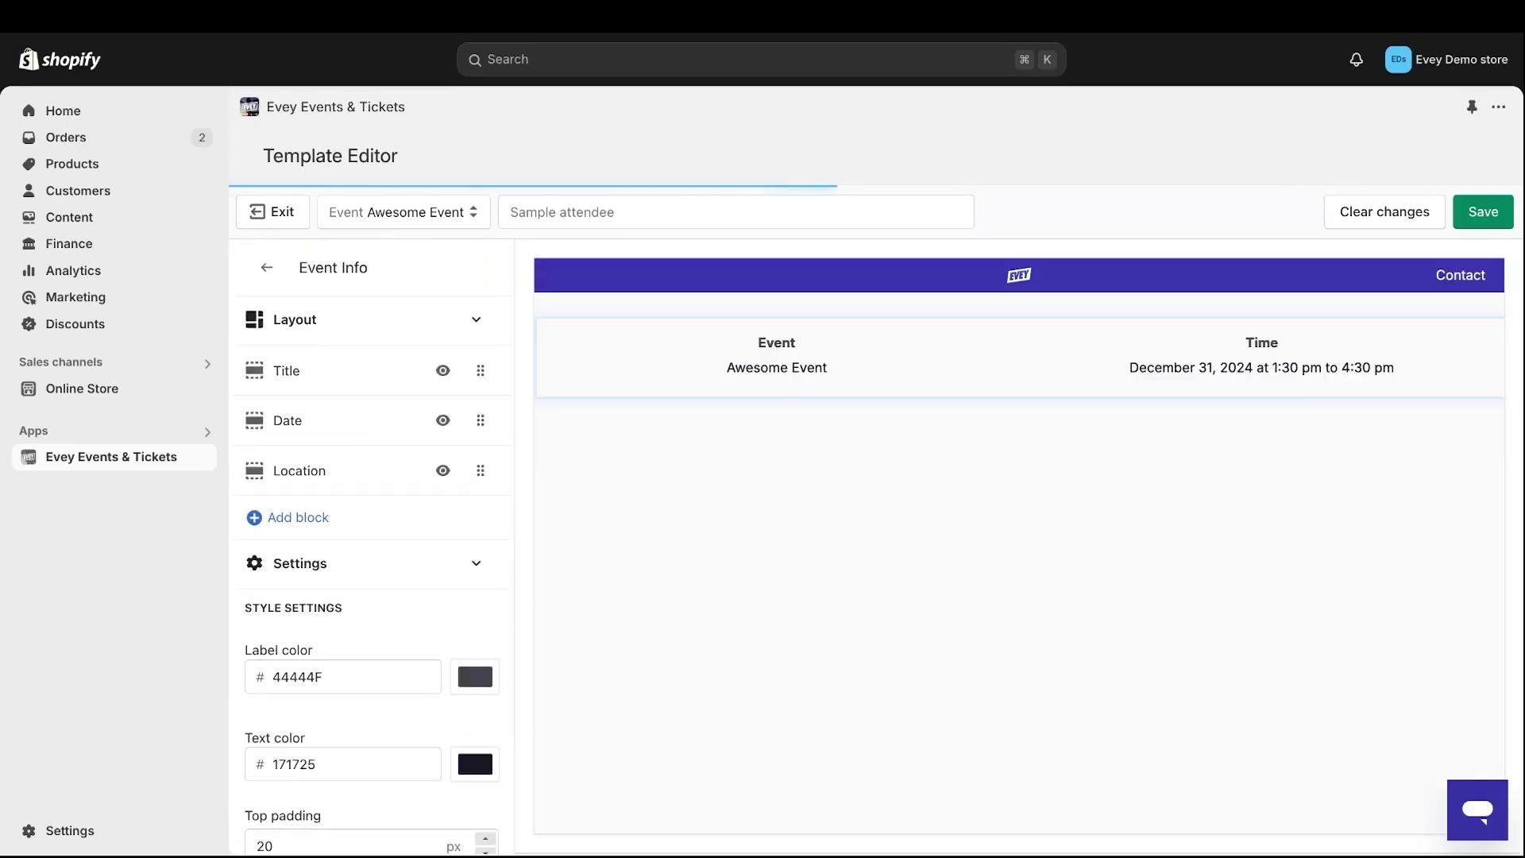
pyautogui.click(291, 220)
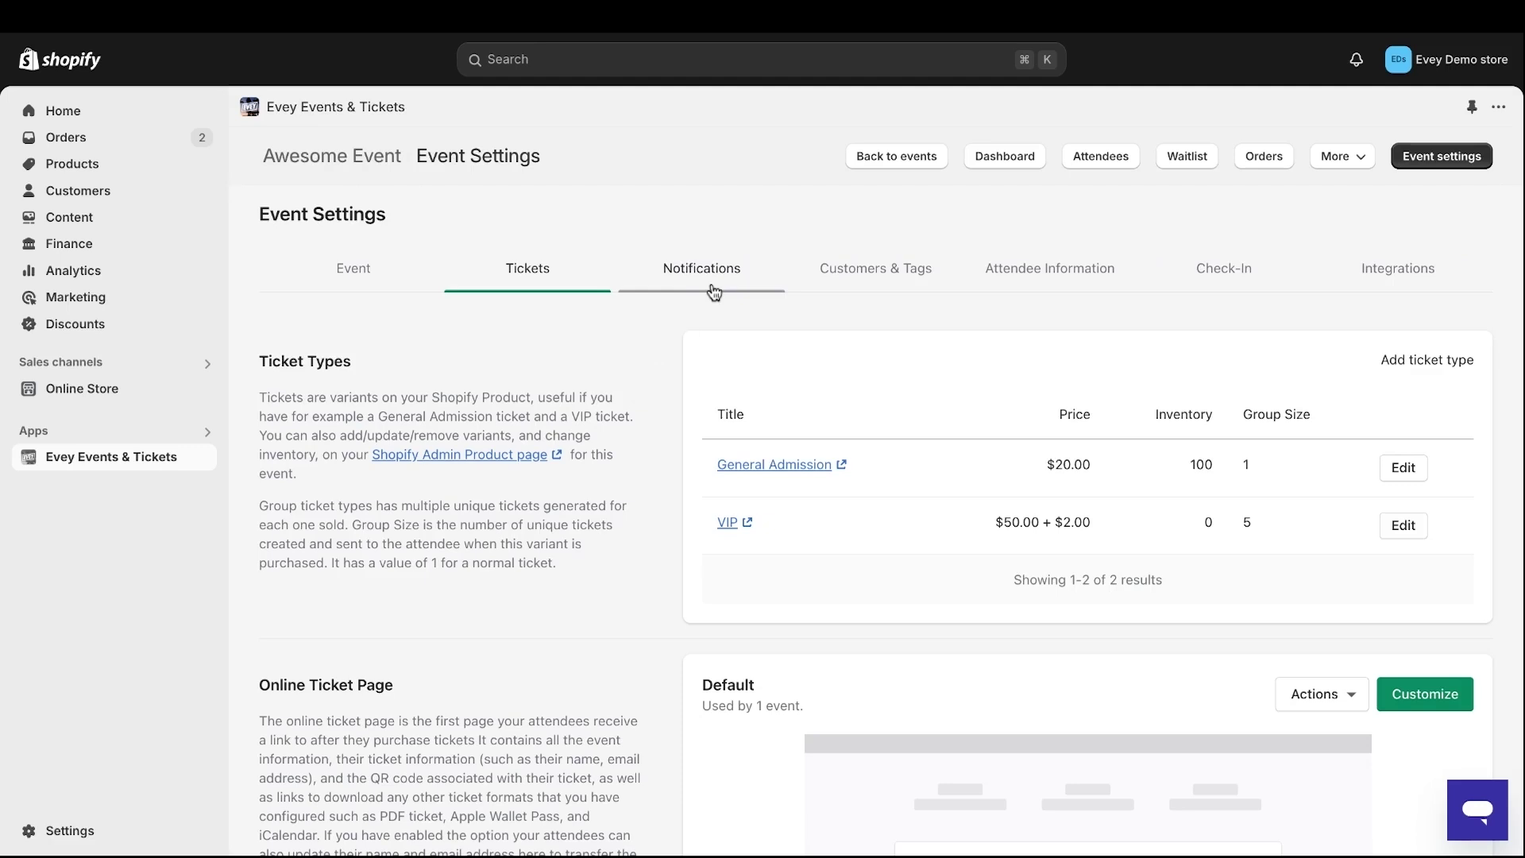
# - Open Awesome Event's notification settings and review the ticket email preview
pyautogui.click(714, 291)
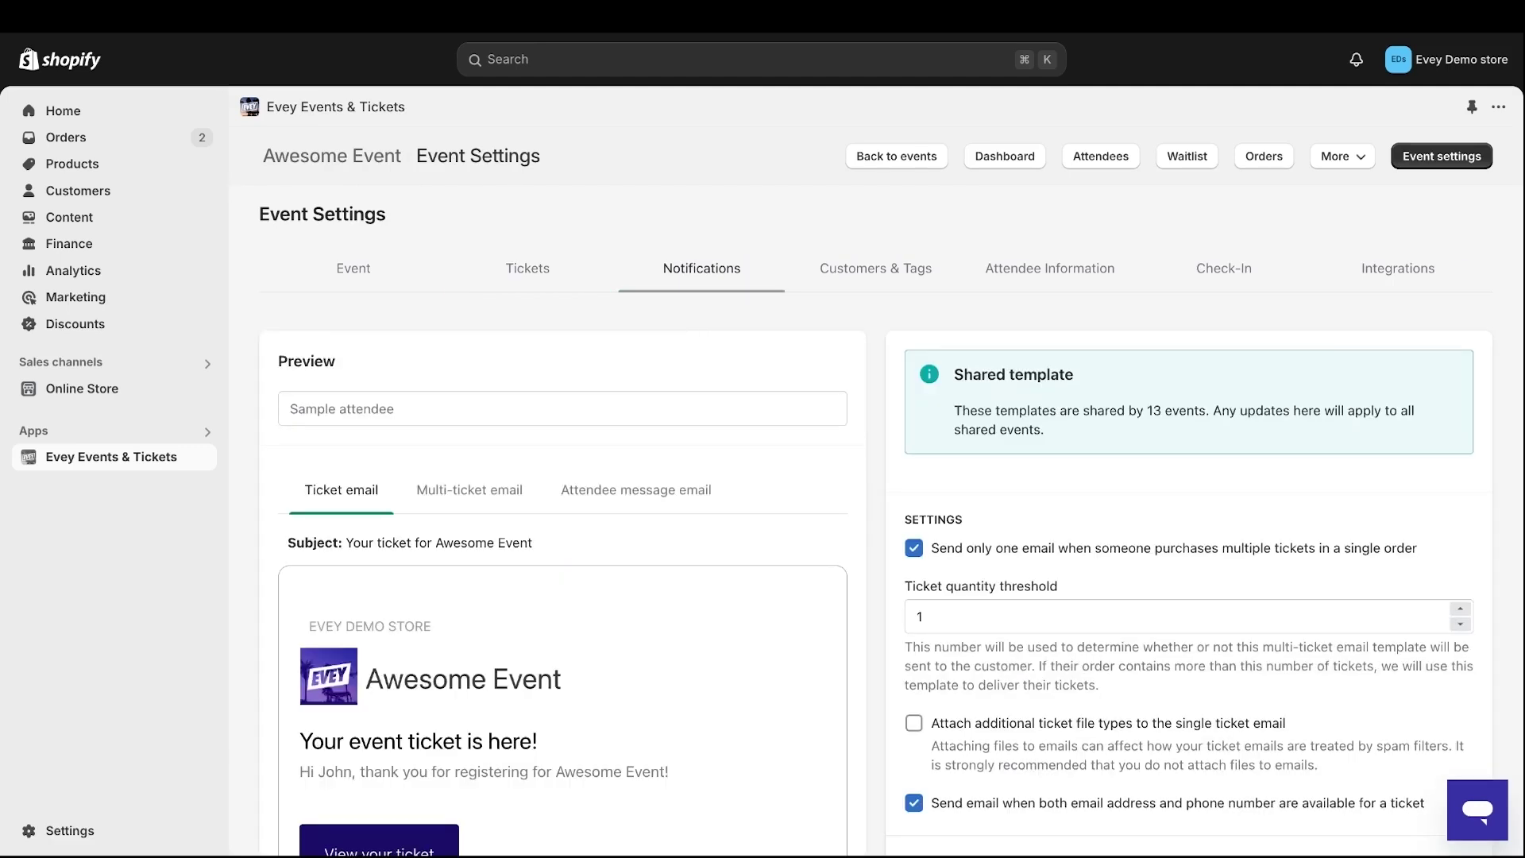
pyautogui.scroll(-2, 779, 702)
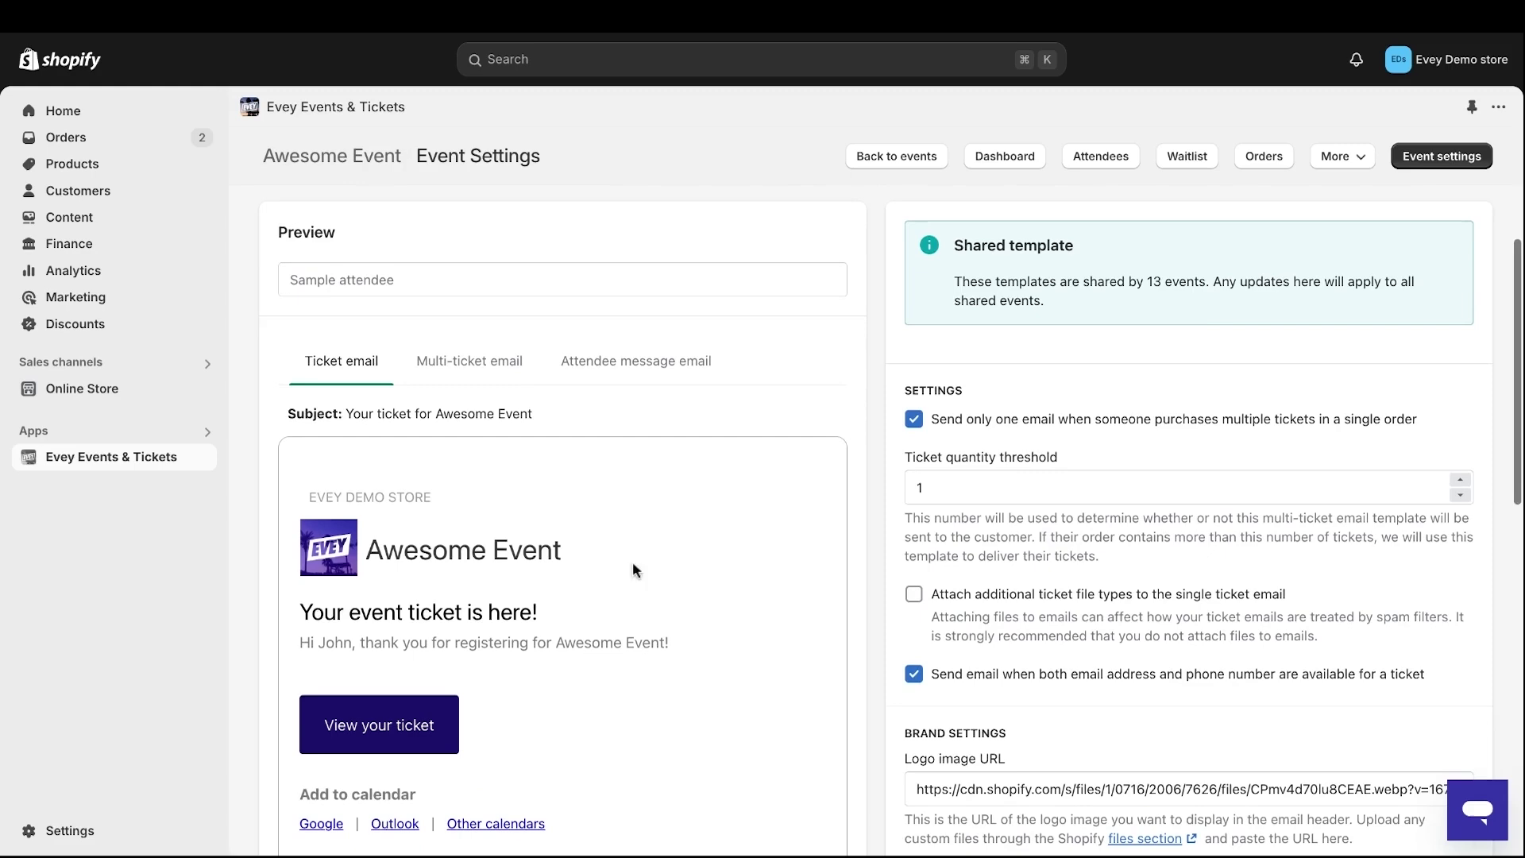
pyautogui.scroll(-4, 359, 377)
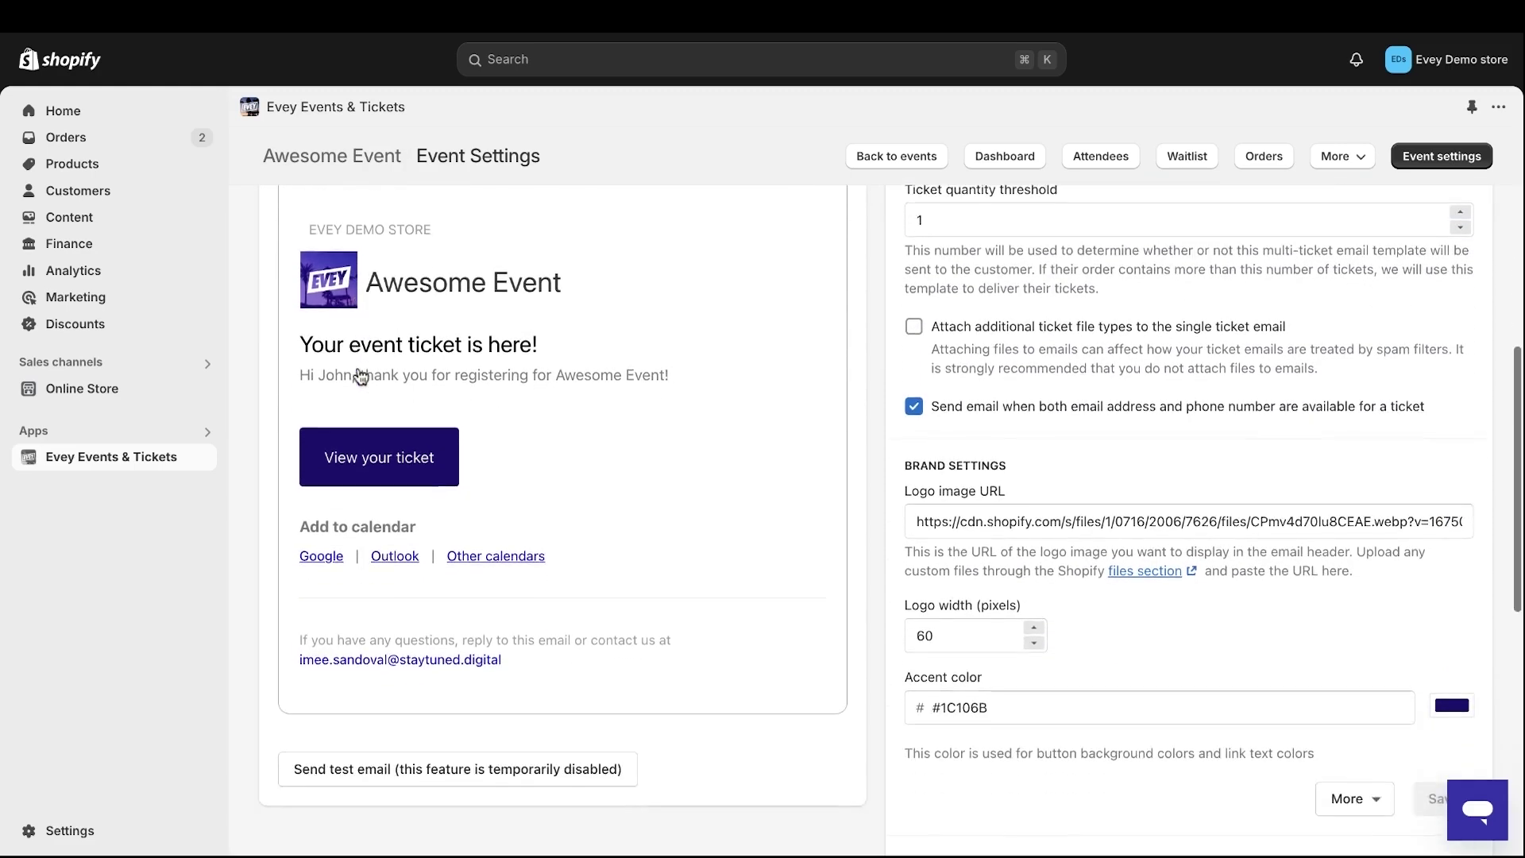
pyautogui.scroll(3, 360, 377)
# - Preview the multi-ticket email
pyautogui.click(456, 278)
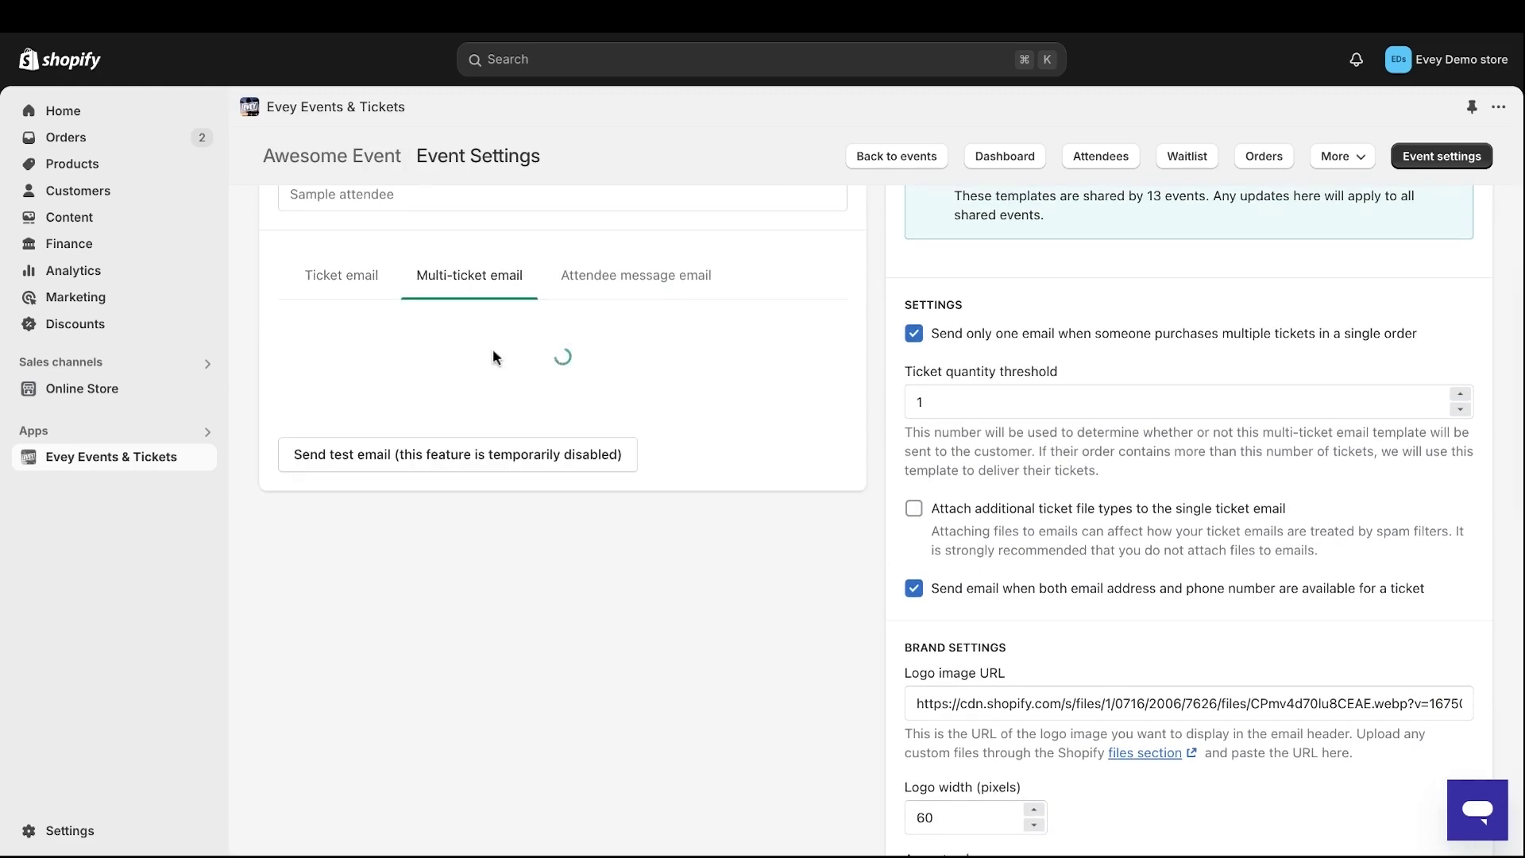
pyautogui.scroll(-1, 572, 442)
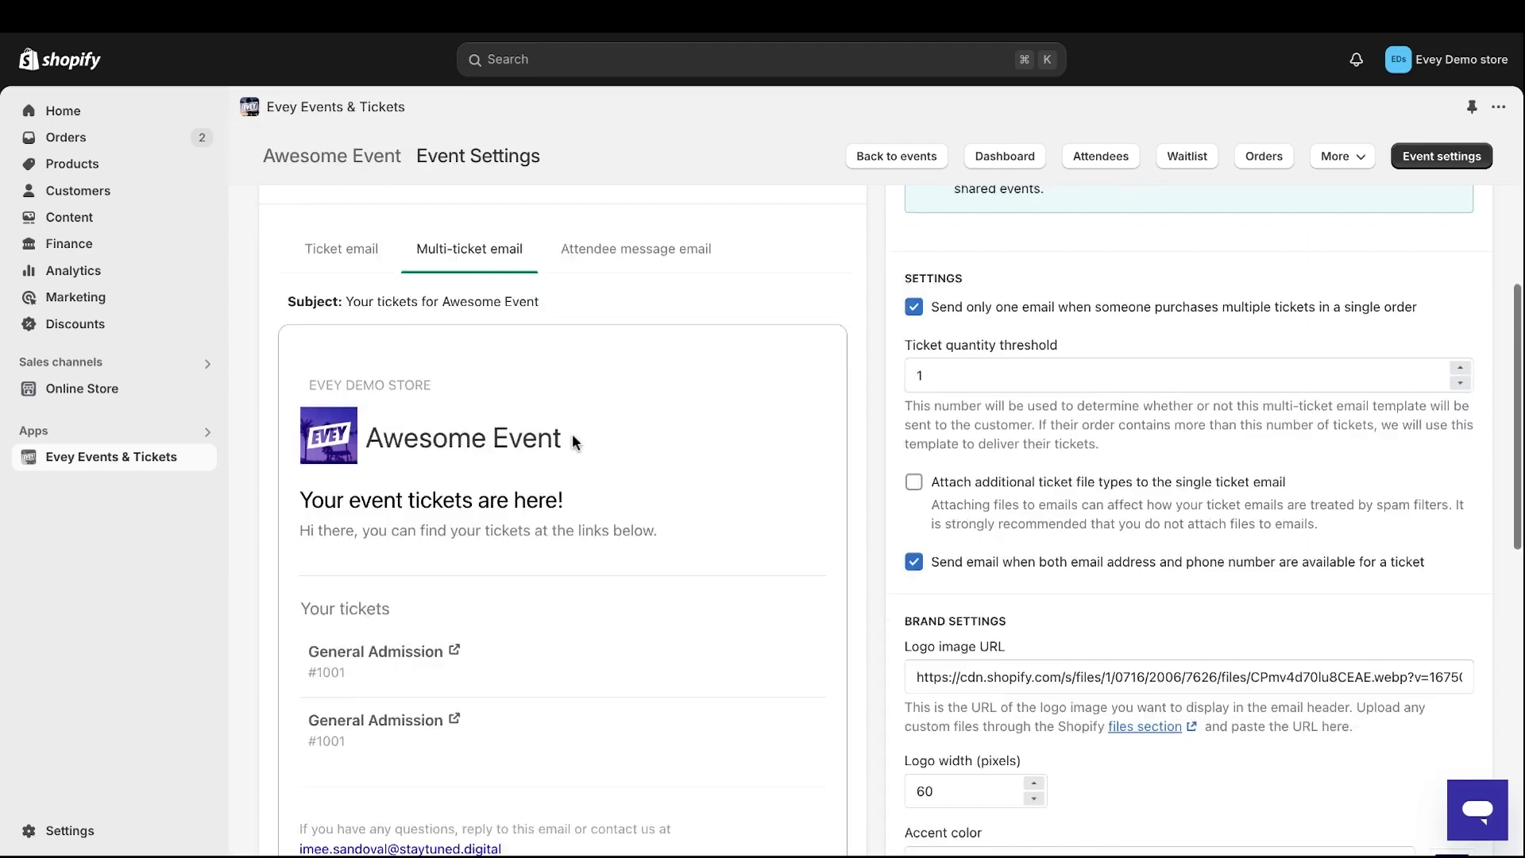
pyautogui.scroll(-2, 571, 442)
pyautogui.scroll(1, 572, 442)
# - Preview the attendee message email reading 'This is a test.' and scroll to brand settings
pyautogui.click(645, 199)
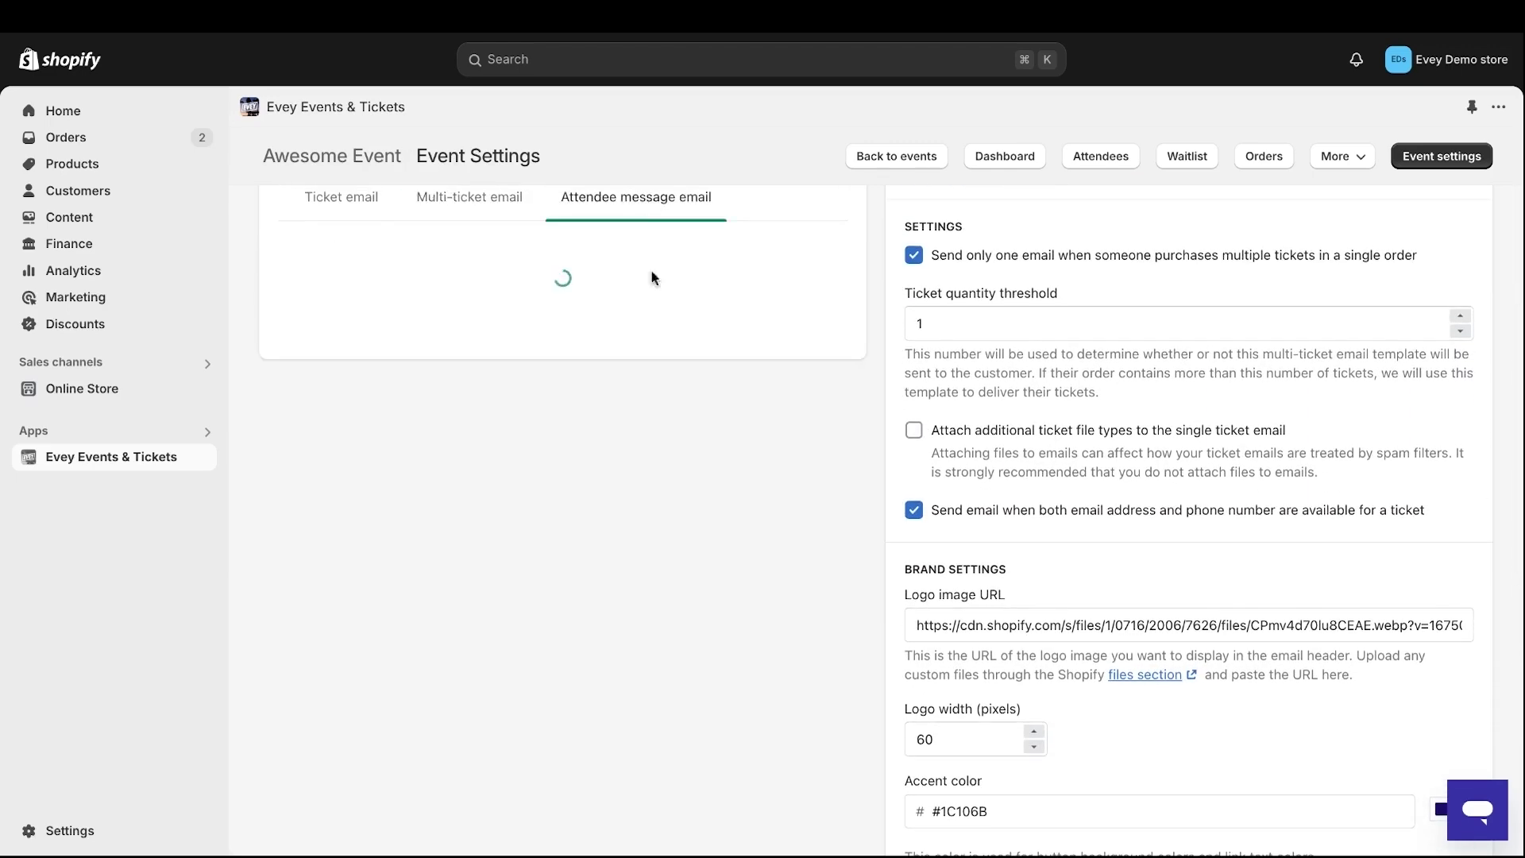
pyautogui.scroll(2, 658, 317)
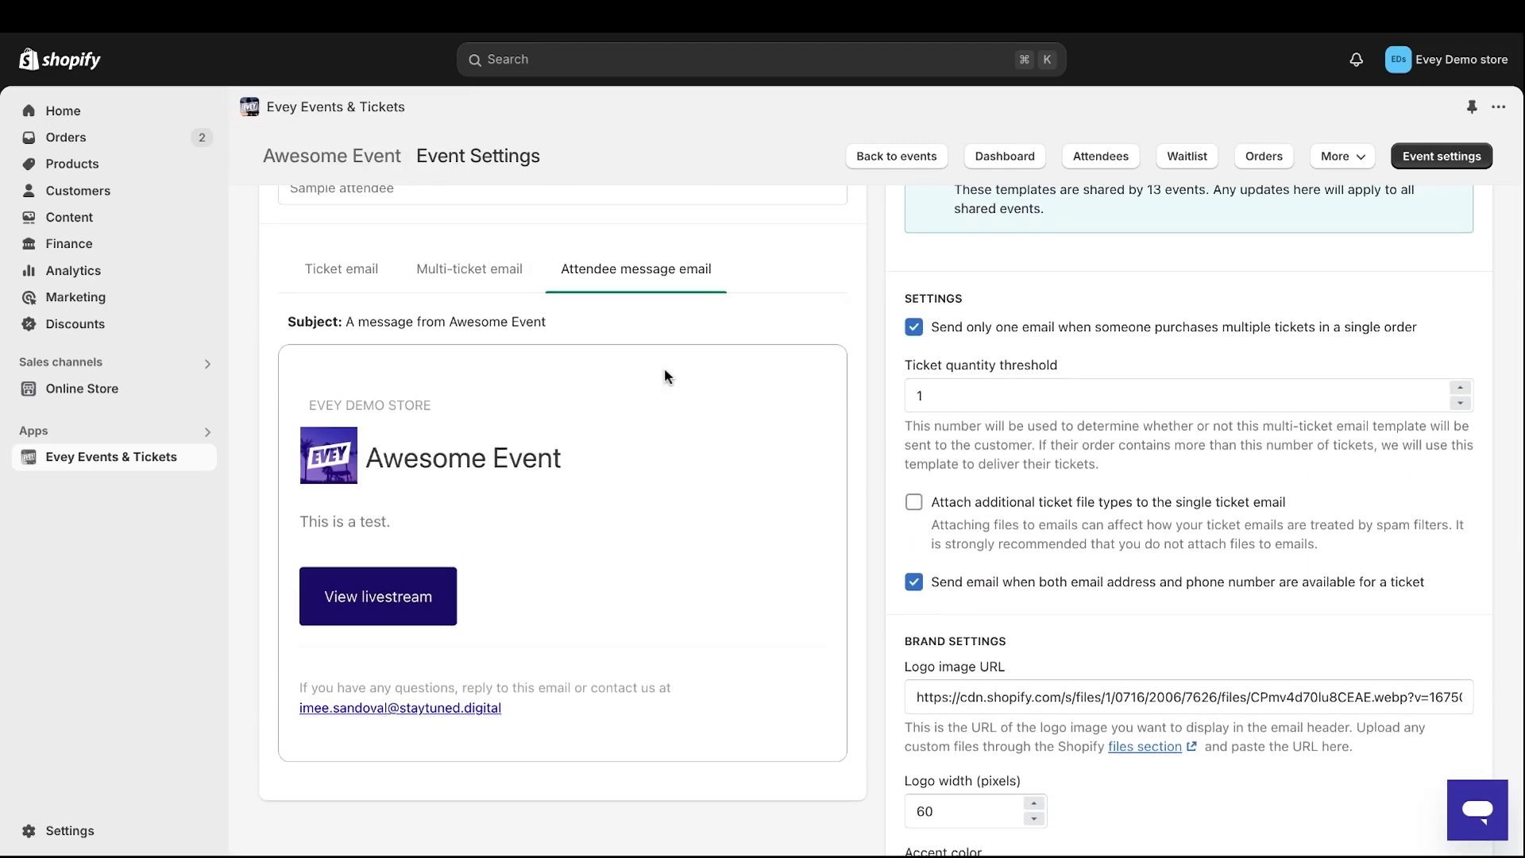
pyautogui.scroll(3, 763, 442)
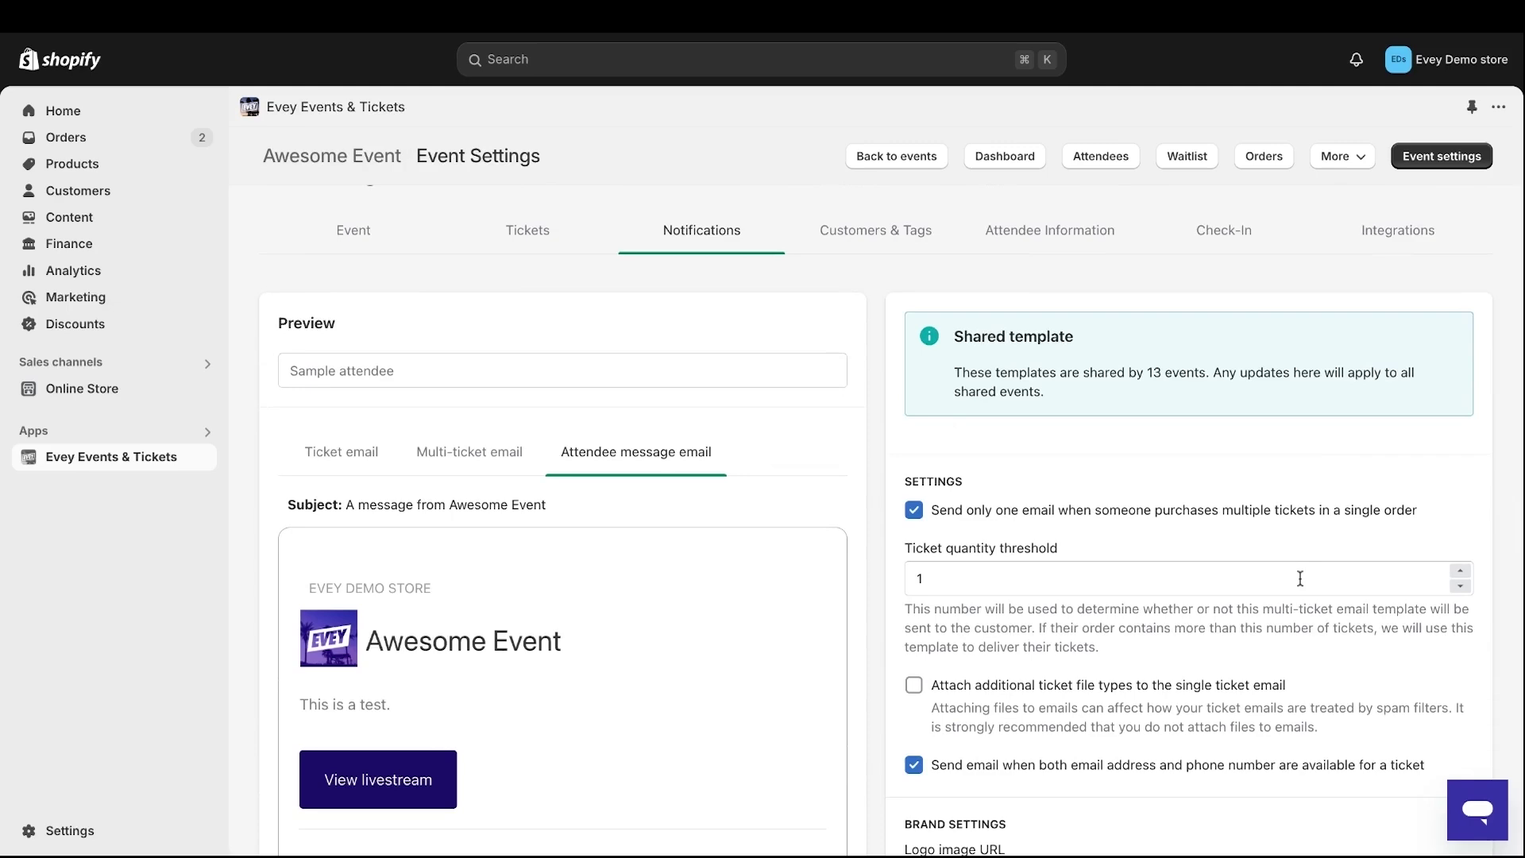
pyautogui.scroll(-3, 1297, 576)
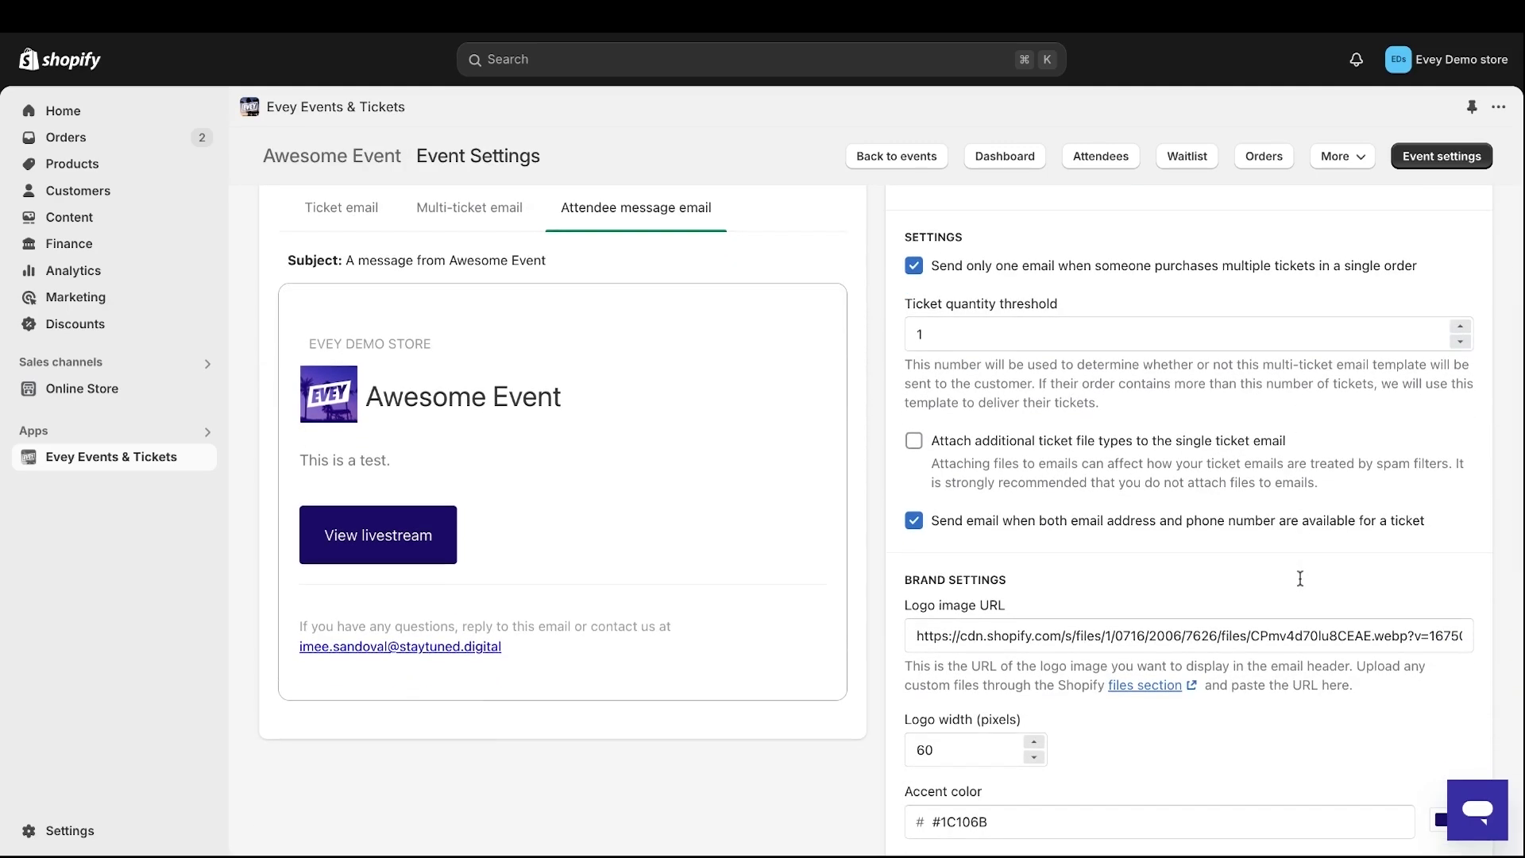
pyautogui.scroll(-2, 1299, 578)
pyautogui.scroll(-4, 1350, 556)
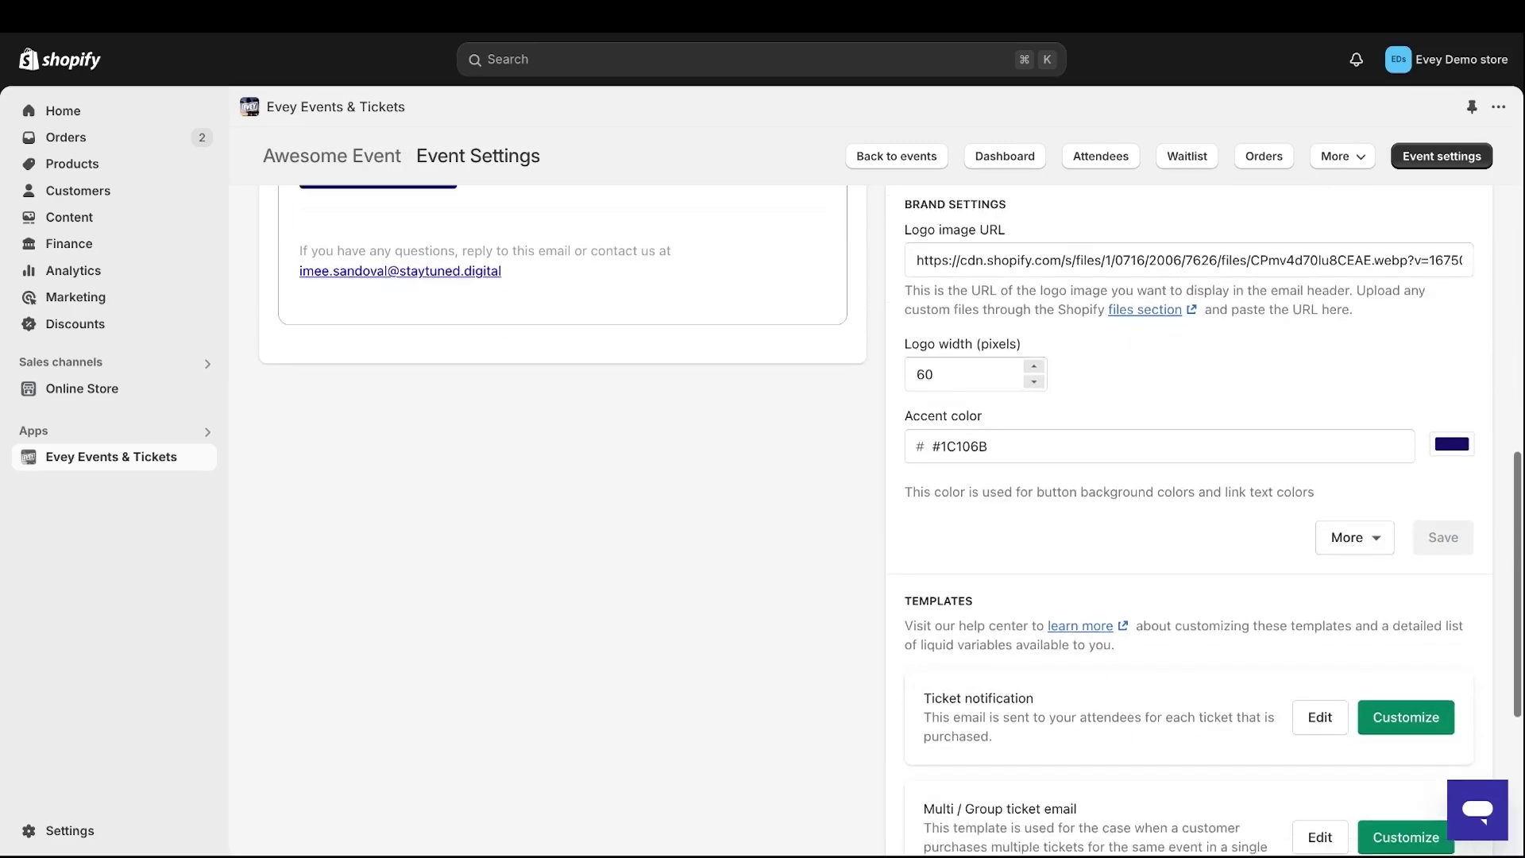
# - Switch the notifications from the shared template to a custom template for this event
pyautogui.click(1365, 467)
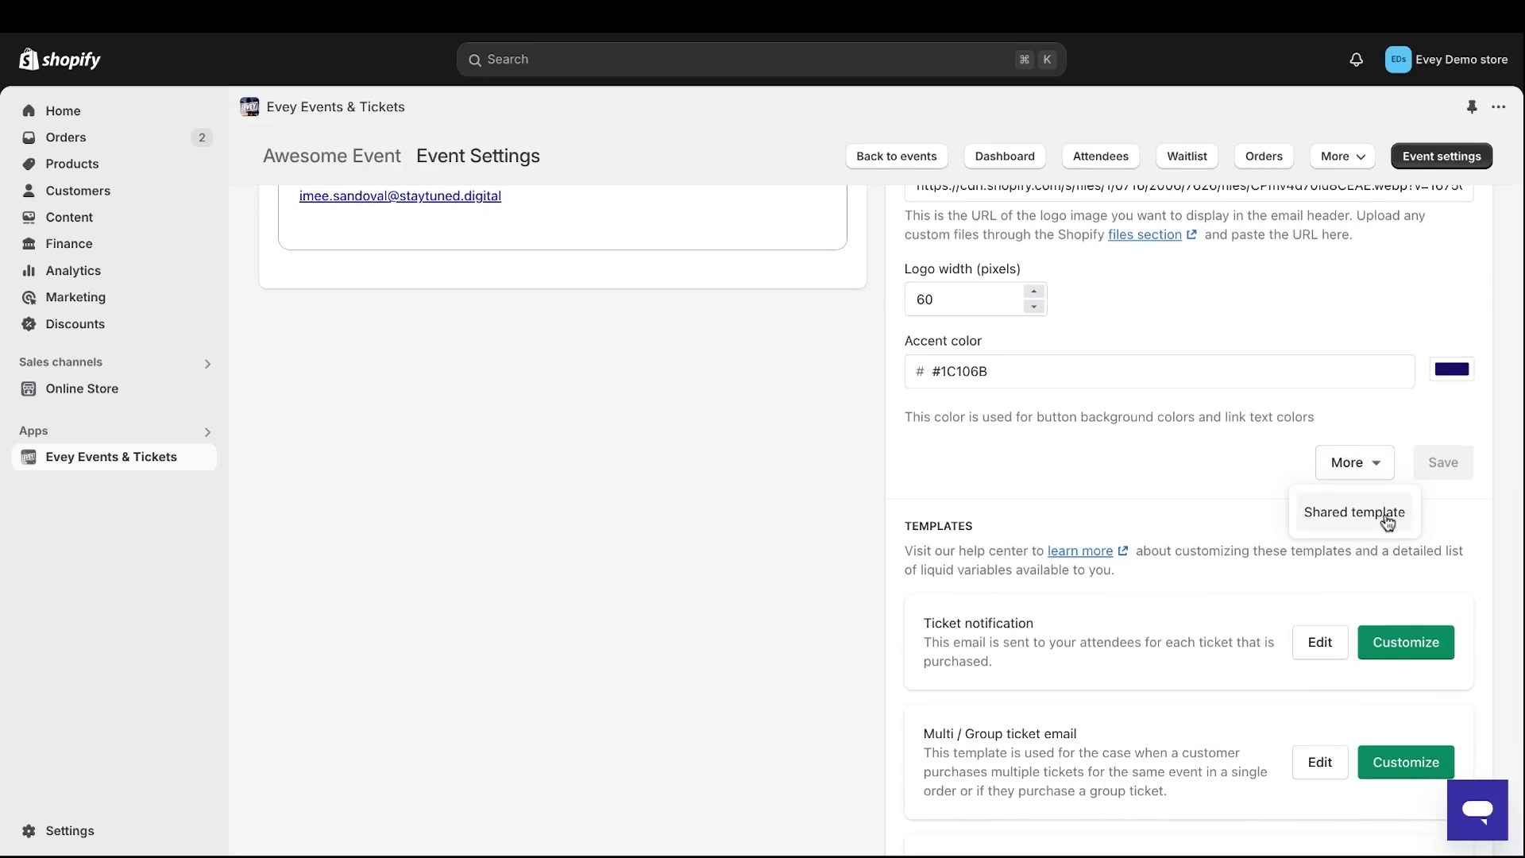
pyautogui.click(1387, 518)
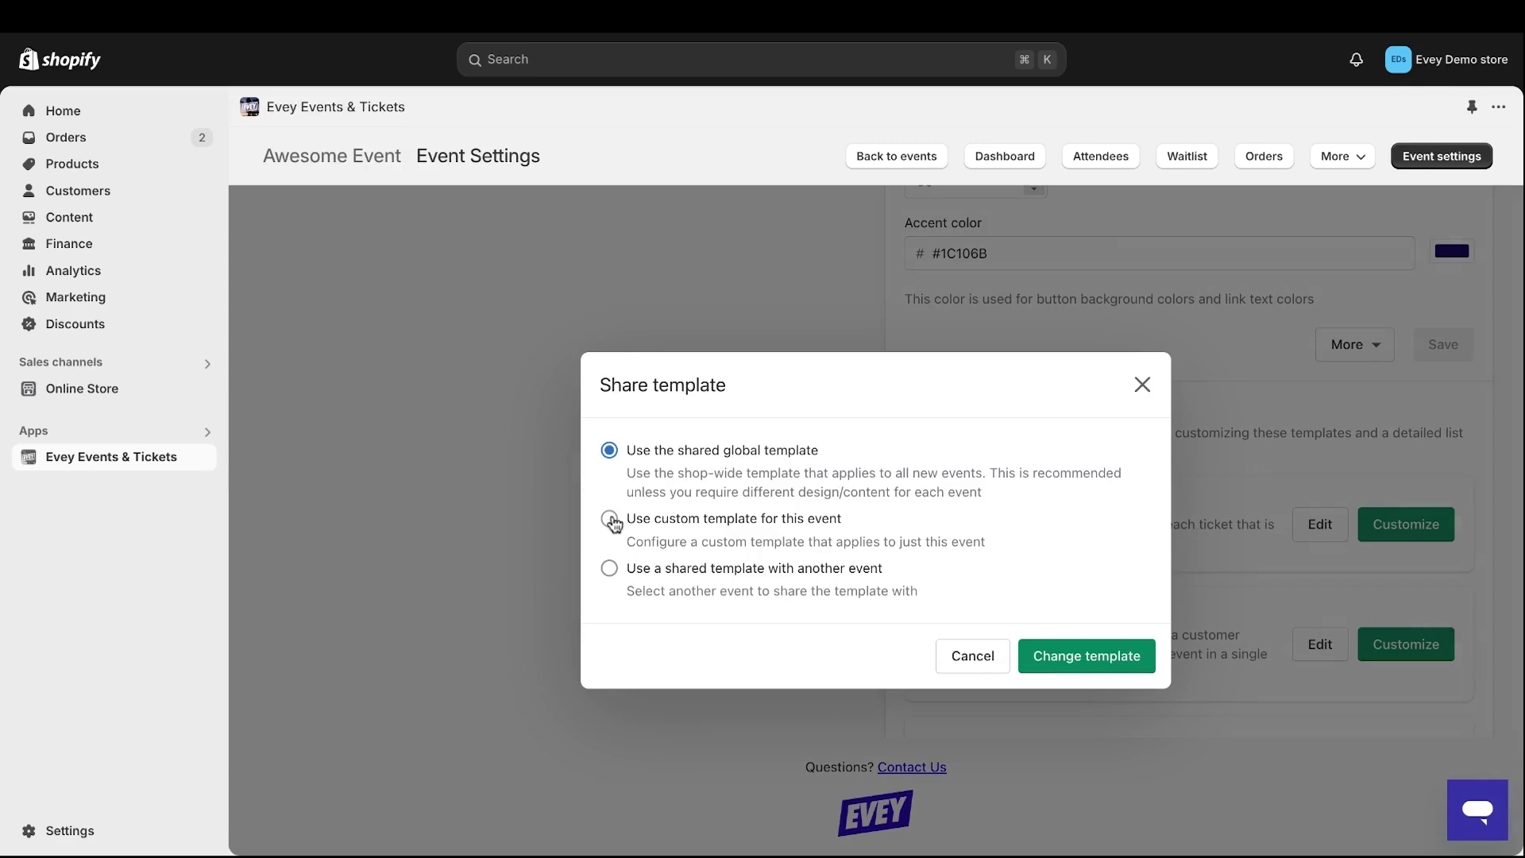
pyautogui.click(609, 518)
pyautogui.click(1083, 659)
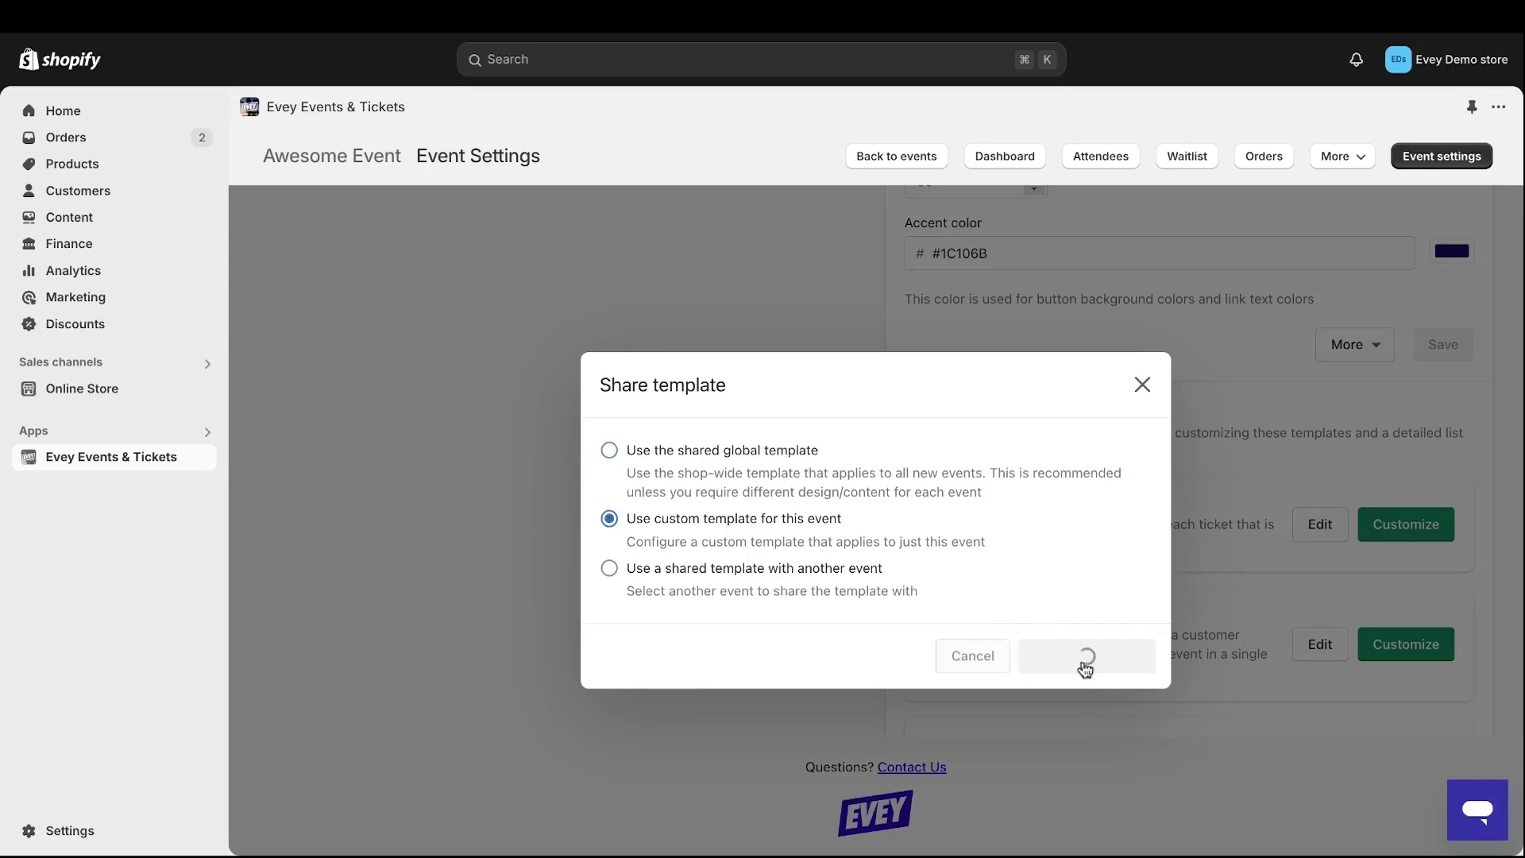
# - Review the notification settings, then view Customers & Tags with customer creation off
pyautogui.scroll(-3, 1085, 669)
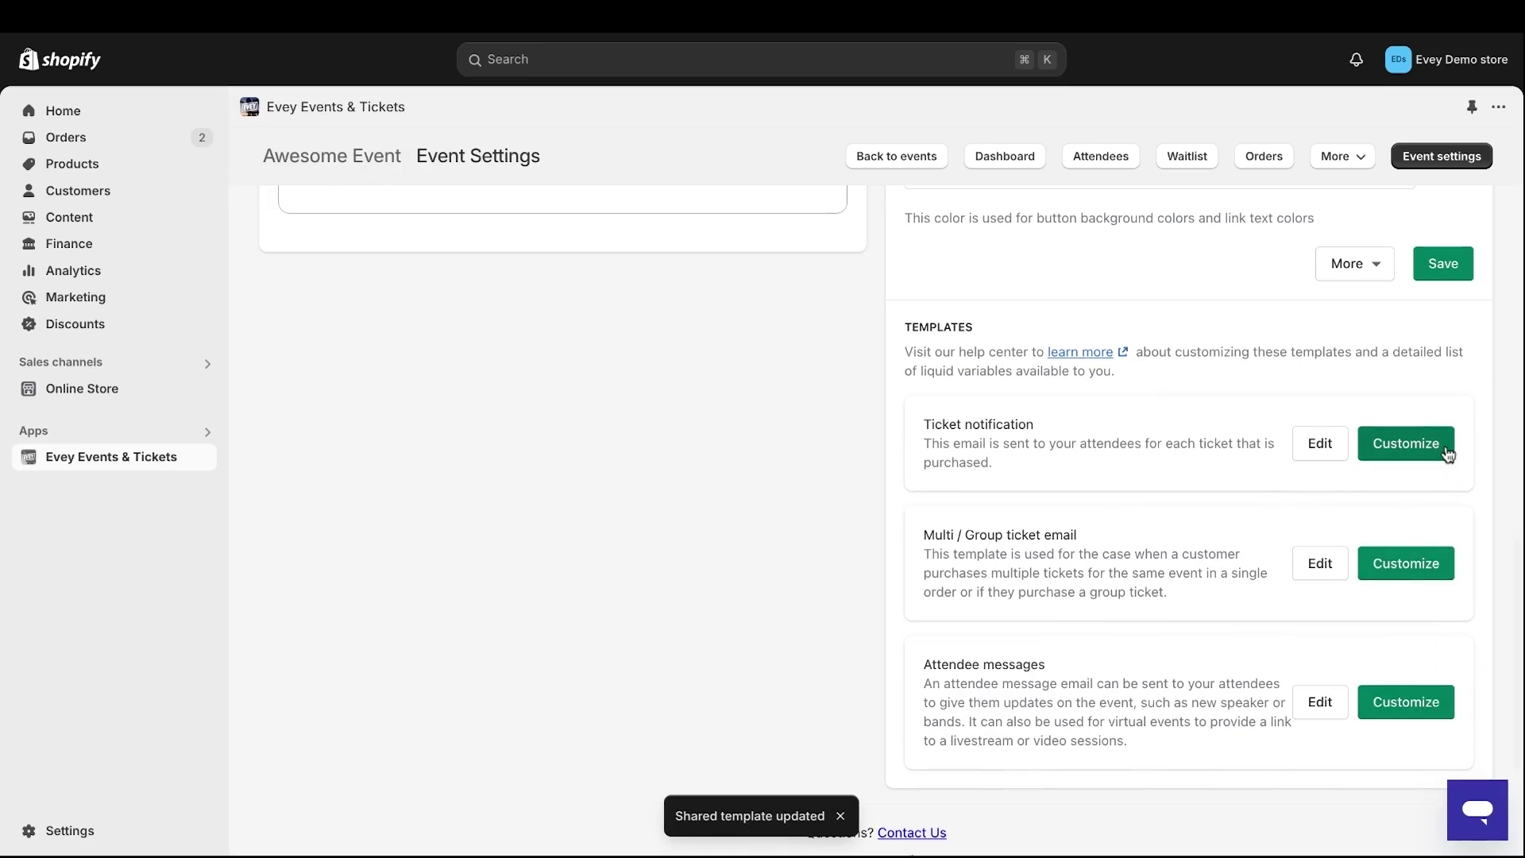
pyautogui.scroll(7, 1414, 439)
pyautogui.scroll(3, 1414, 440)
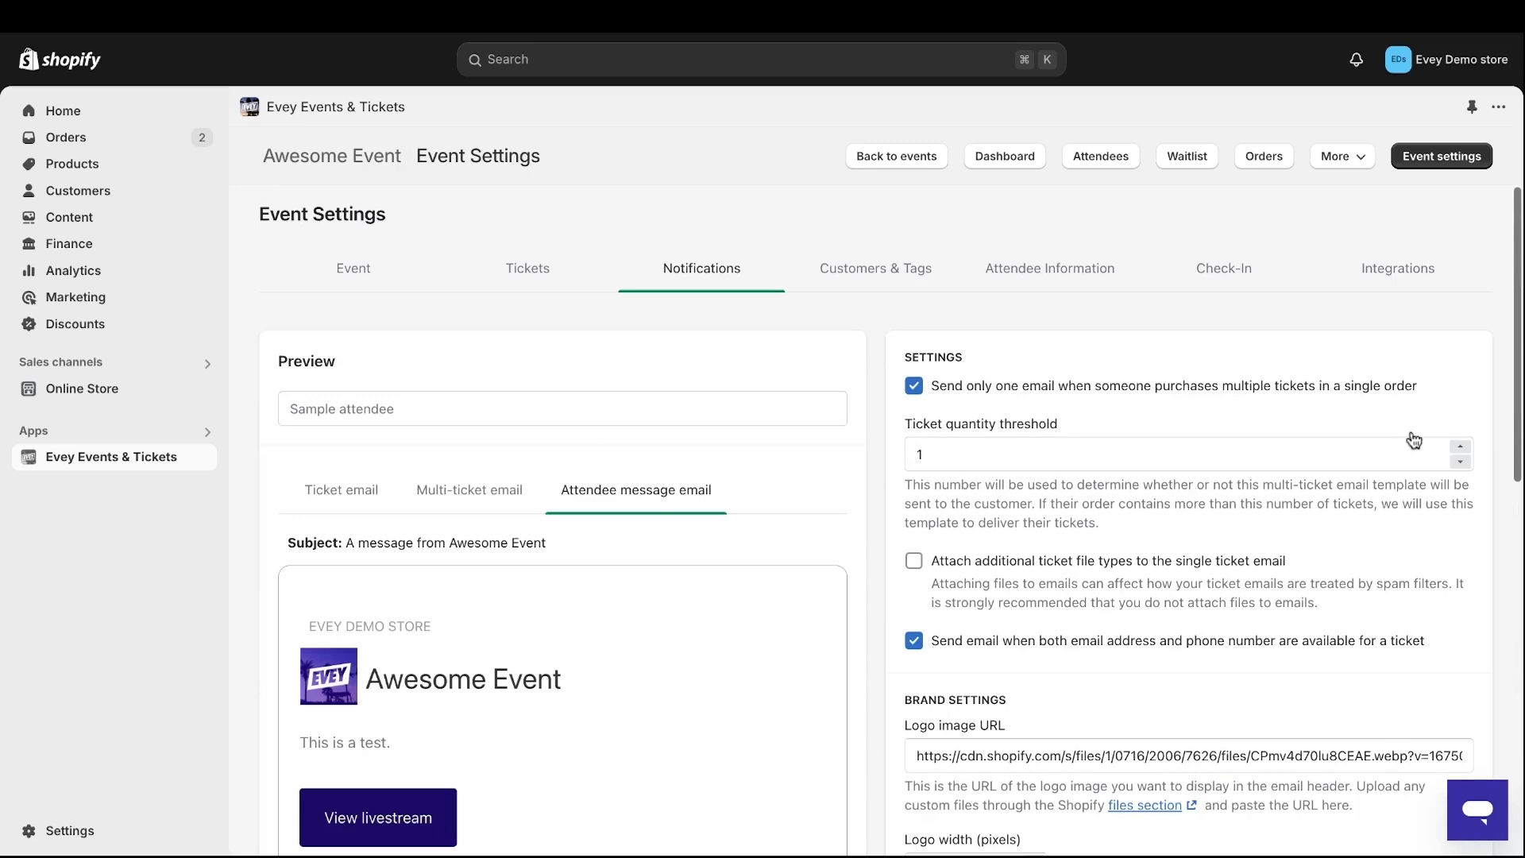
pyautogui.click(916, 275)
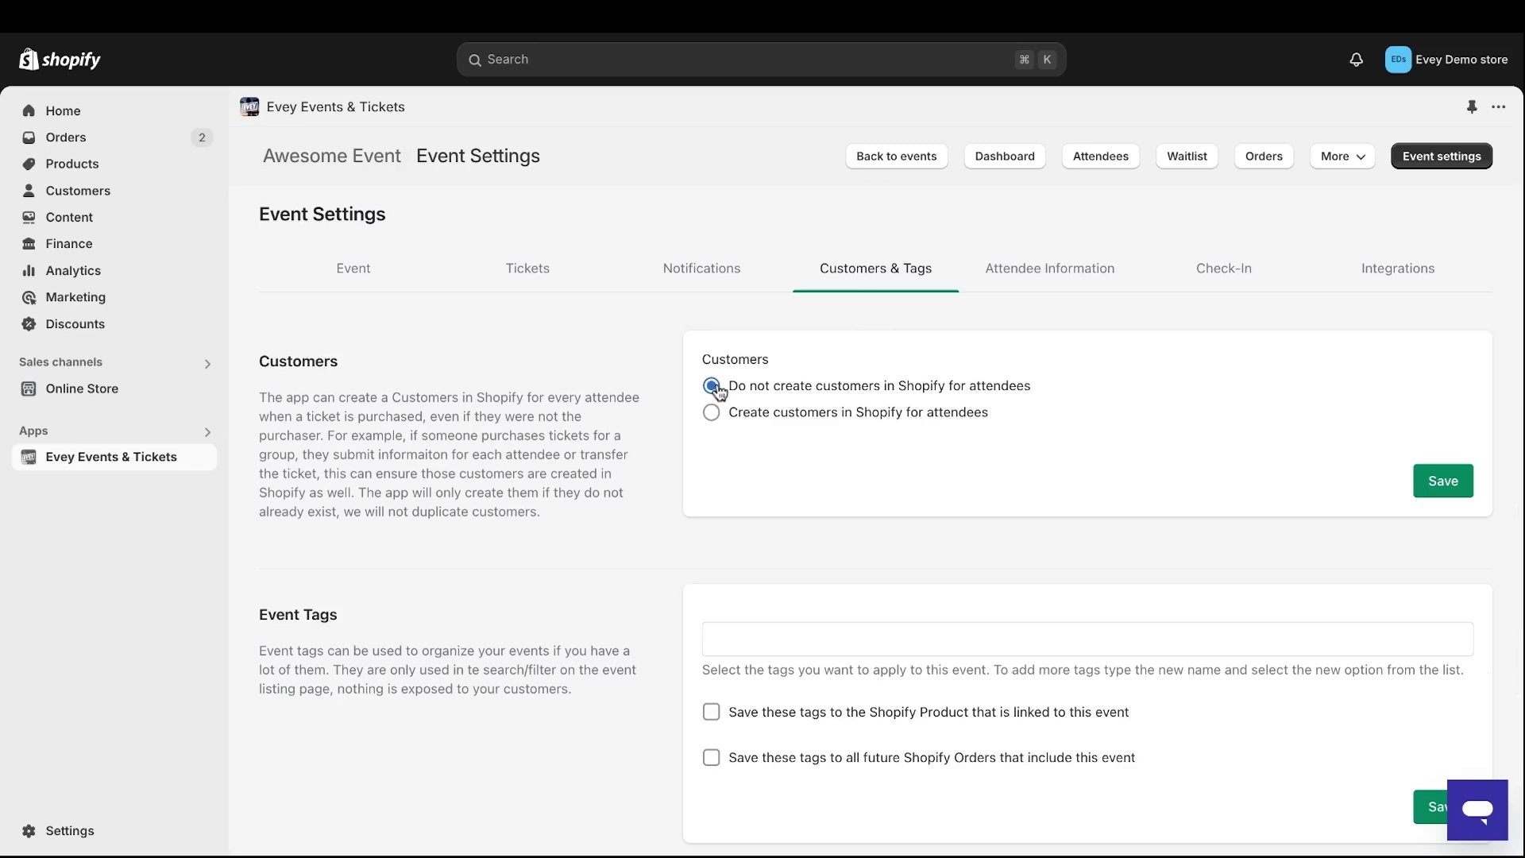
# - Create Shopify customers for attendees, review the Event and Purchaser tags, then view attendee fields
pyautogui.click(713, 414)
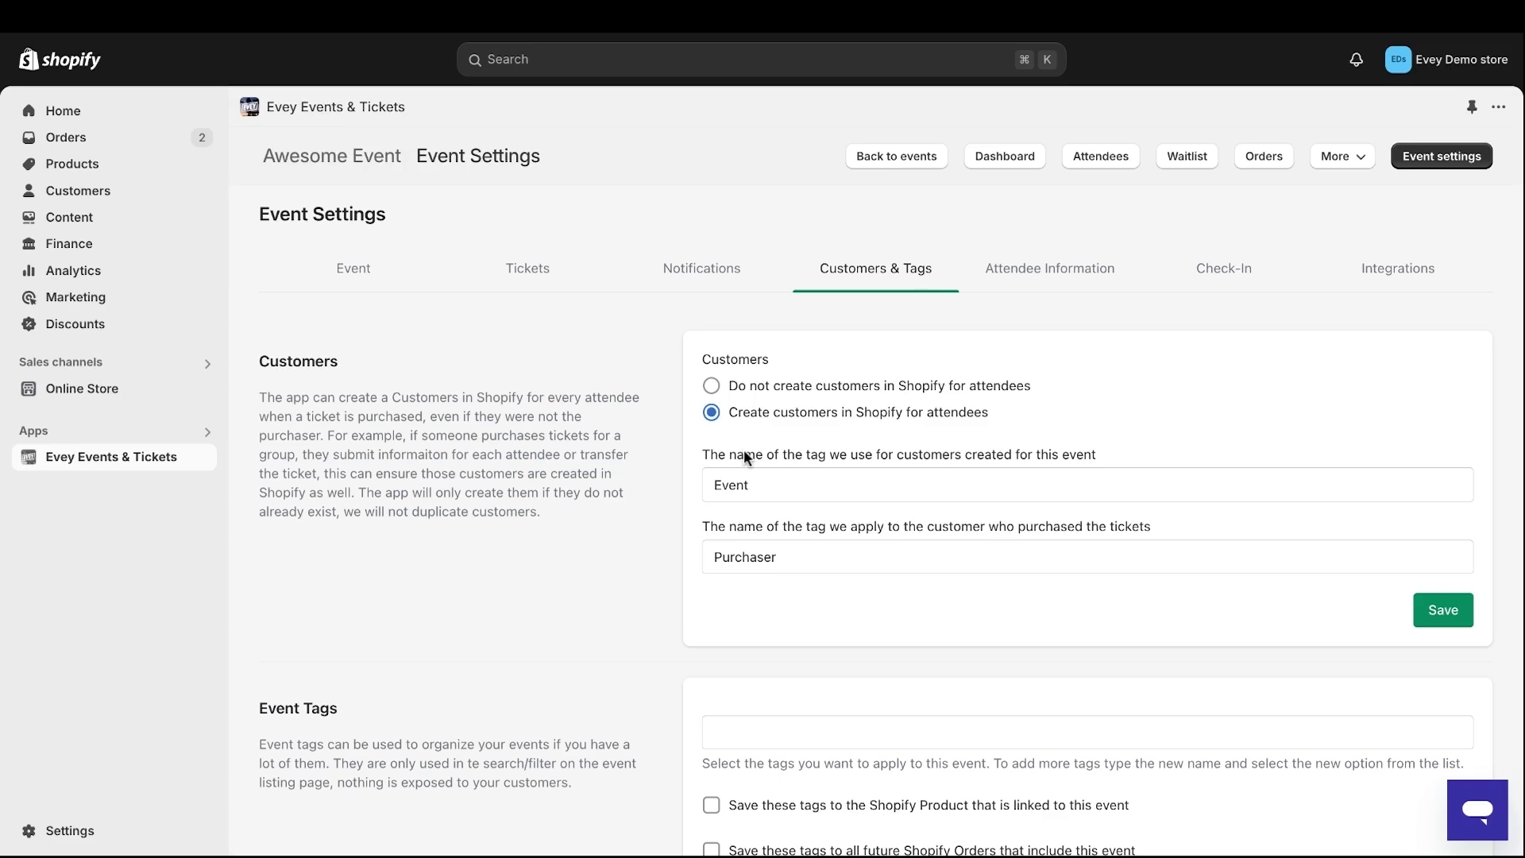
pyautogui.scroll(-3, 356, 486)
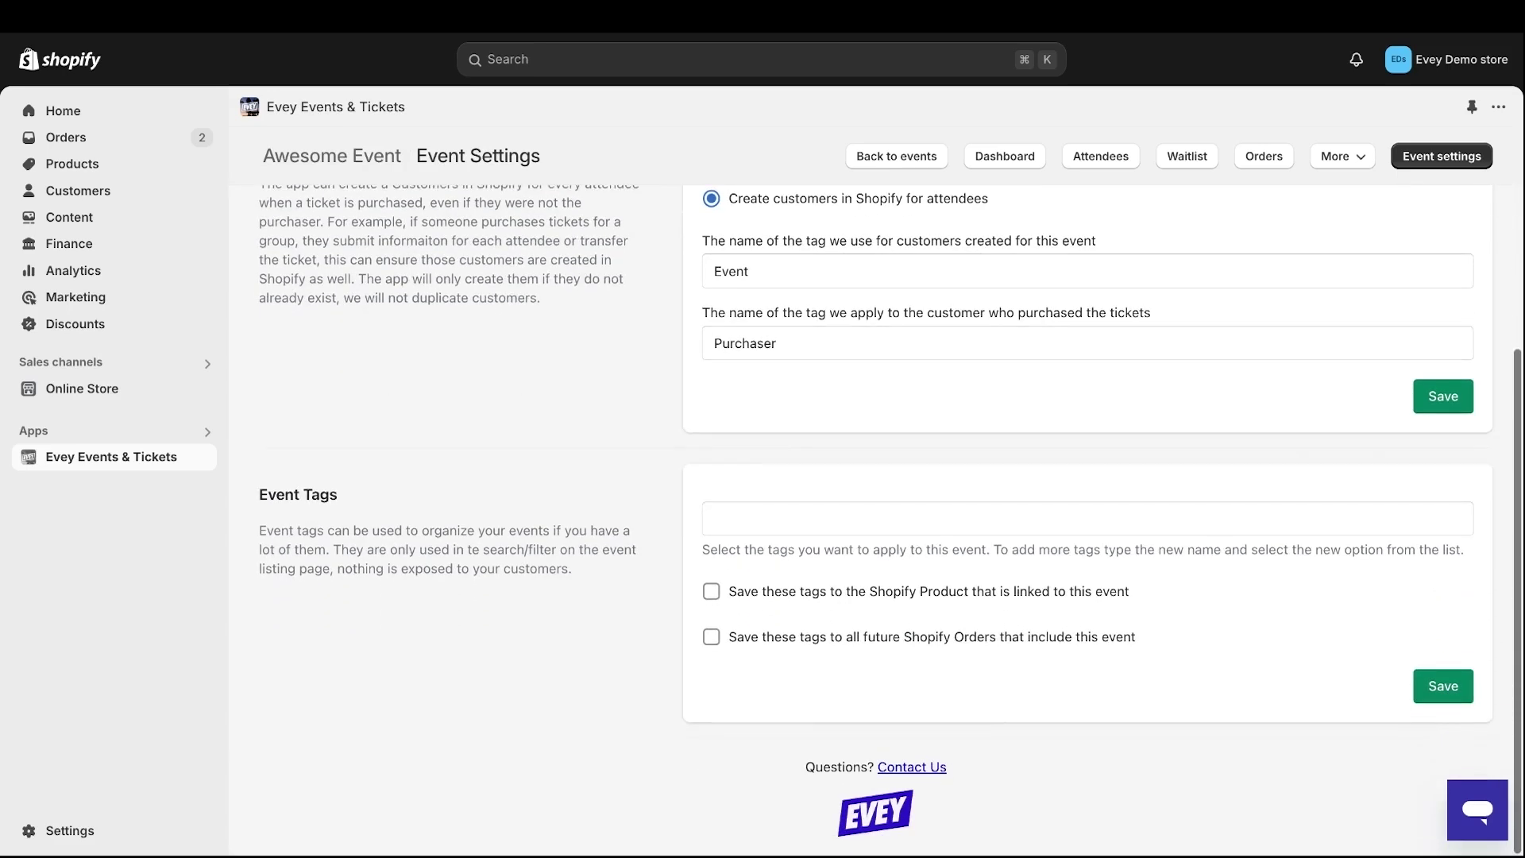
pyautogui.click(744, 528)
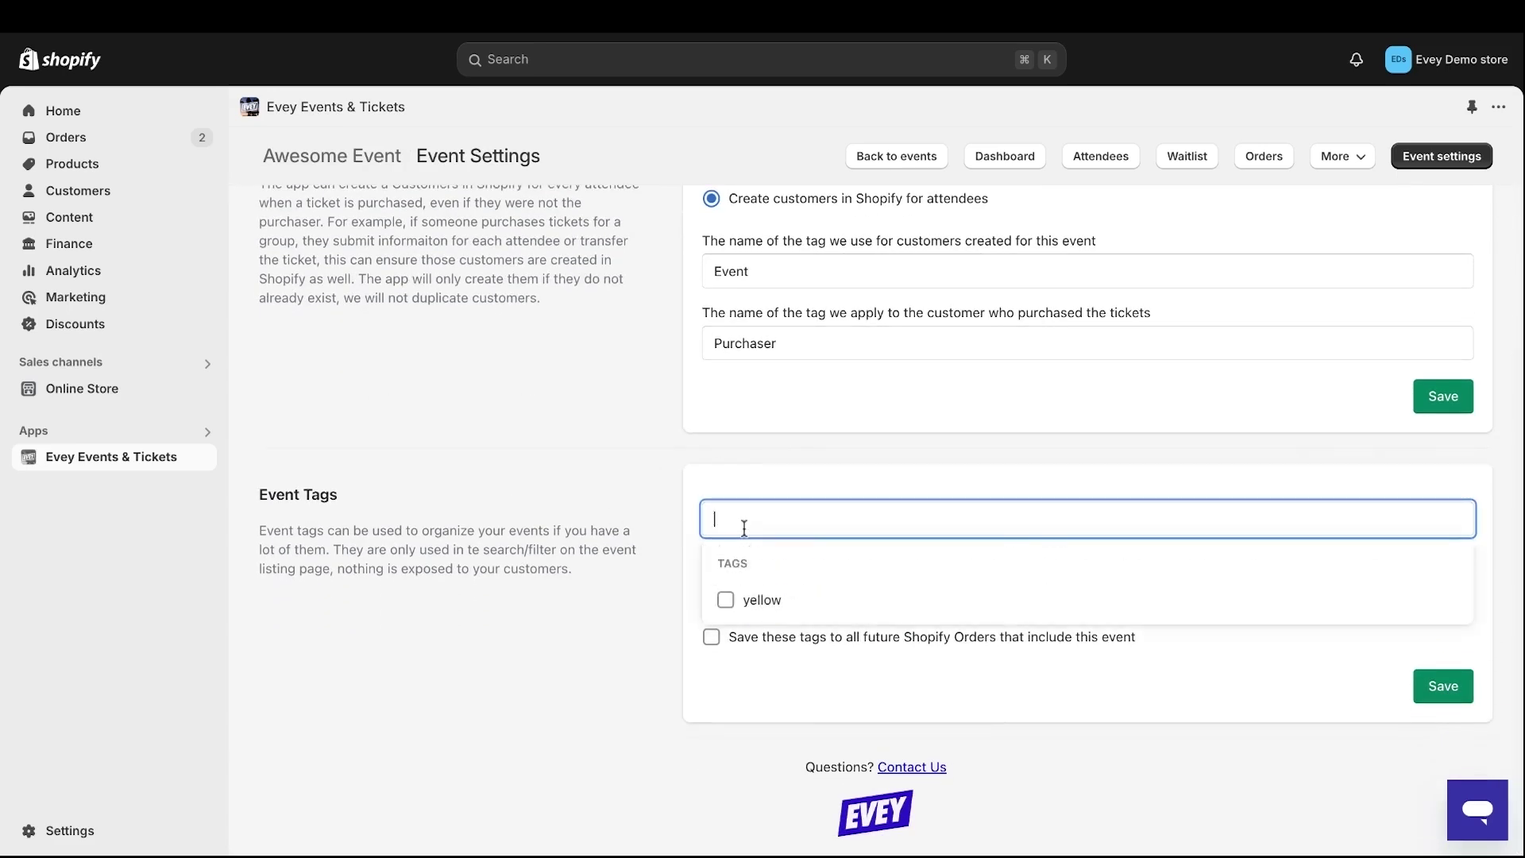
pyautogui.click(662, 617)
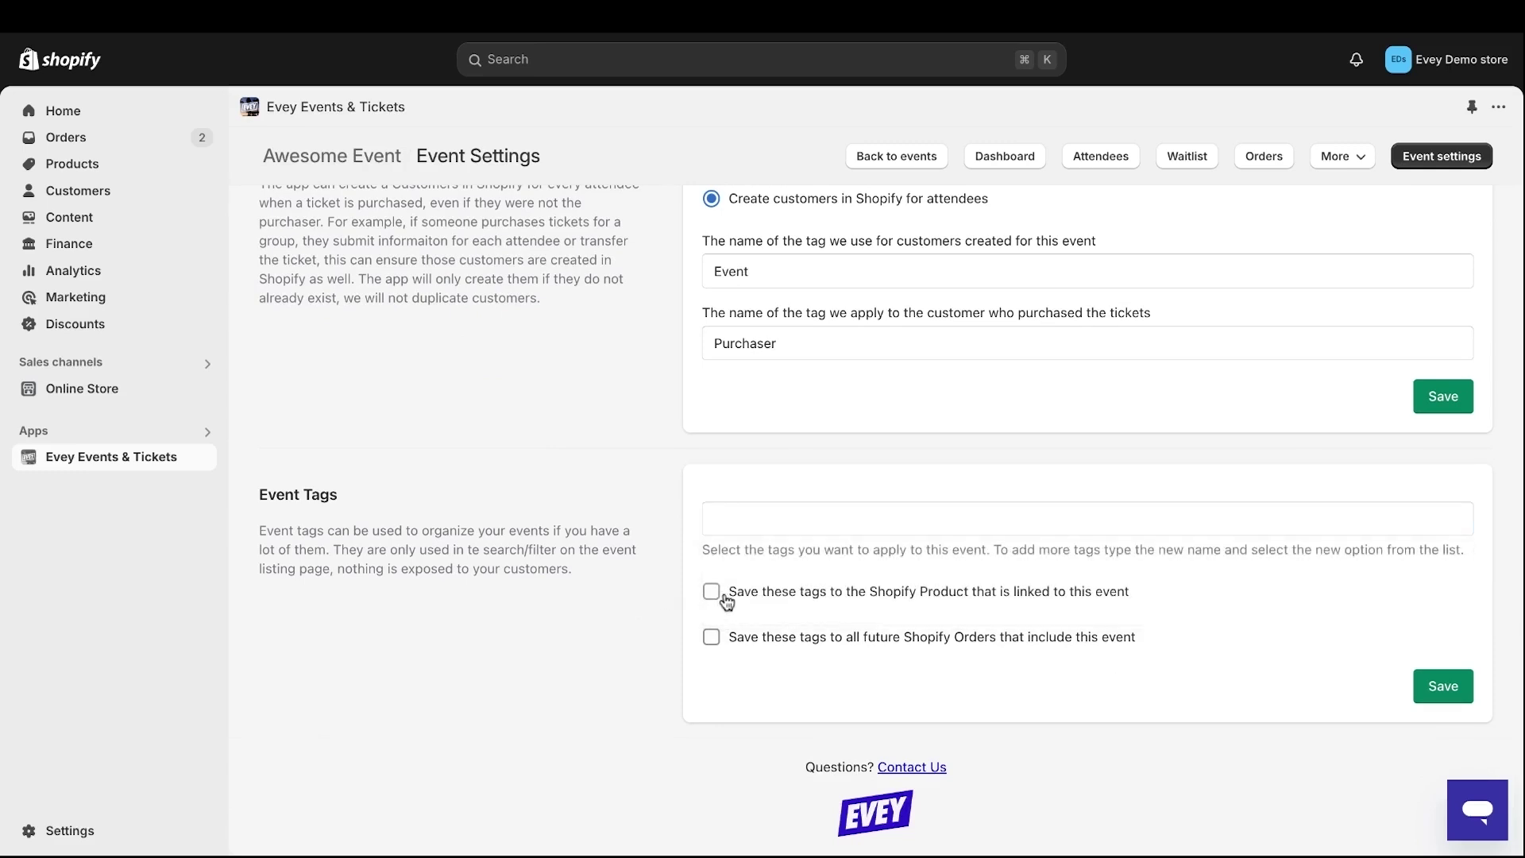
pyautogui.scroll(5, 736, 585)
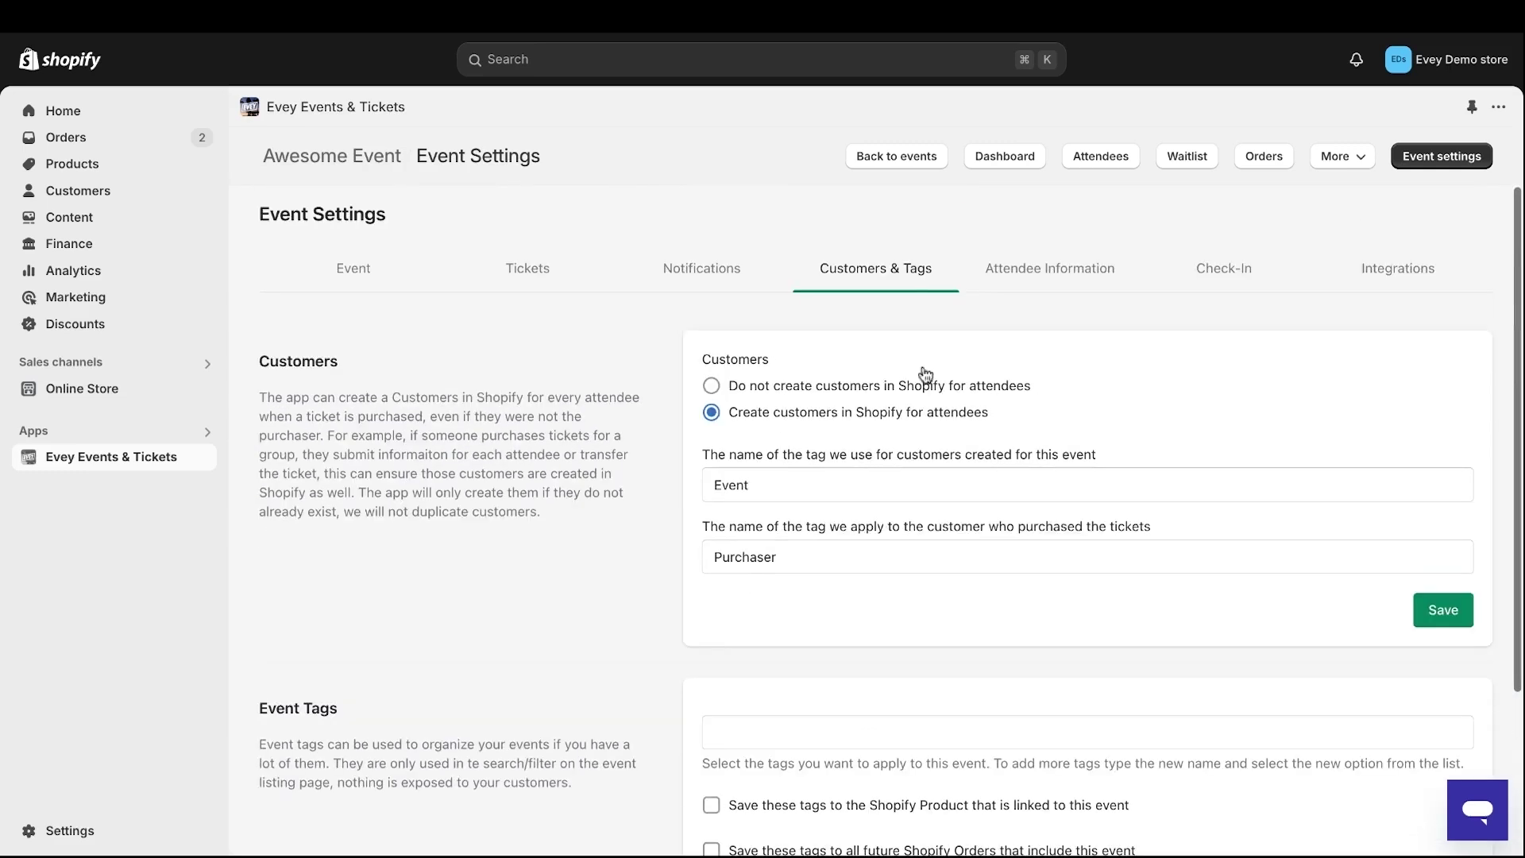
pyautogui.click(1039, 270)
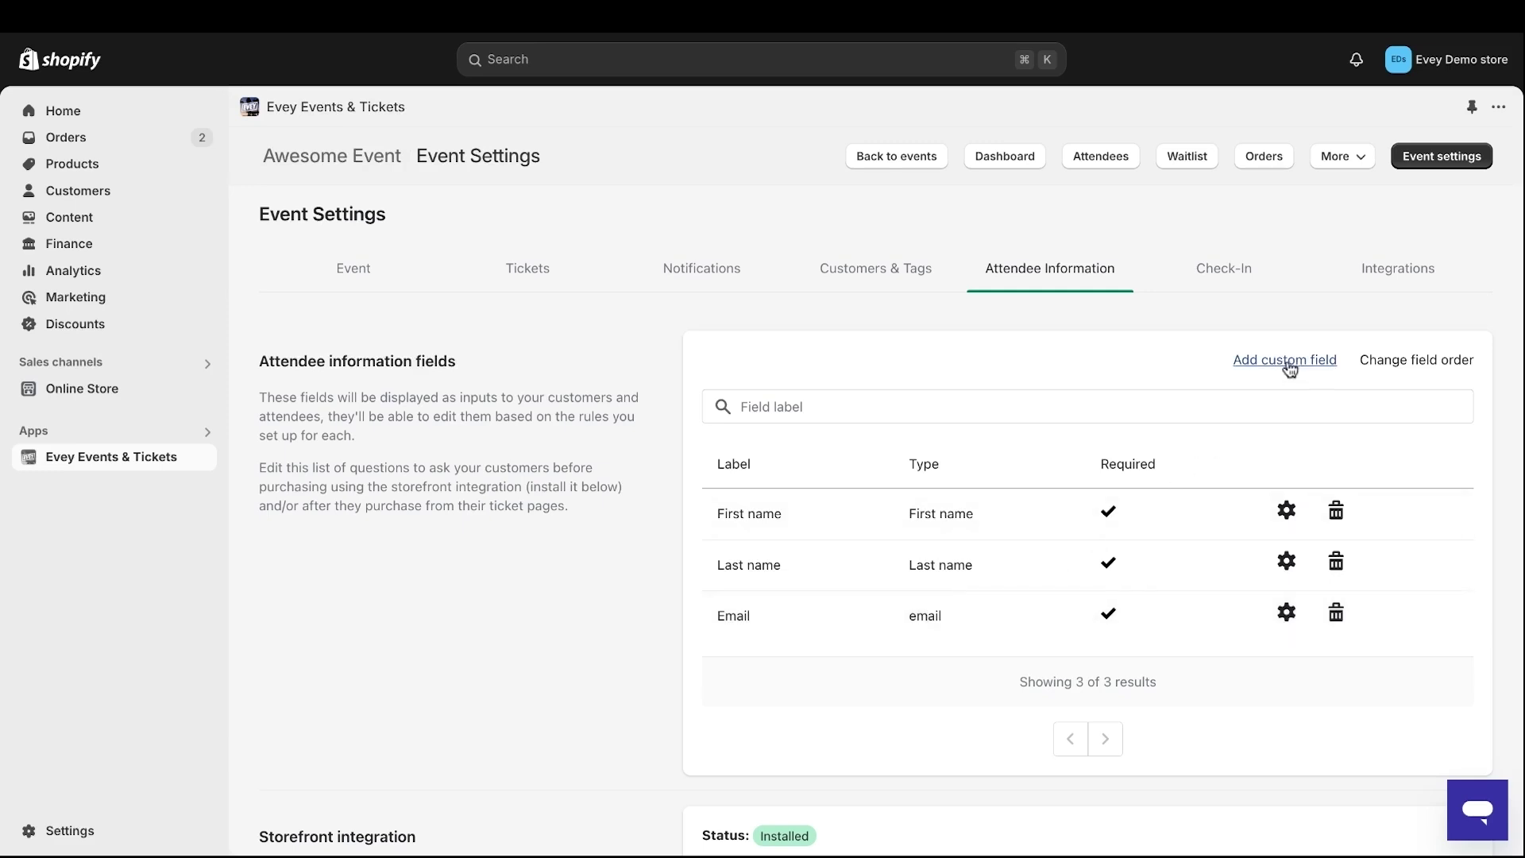
pyautogui.scroll(-3, 1157, 560)
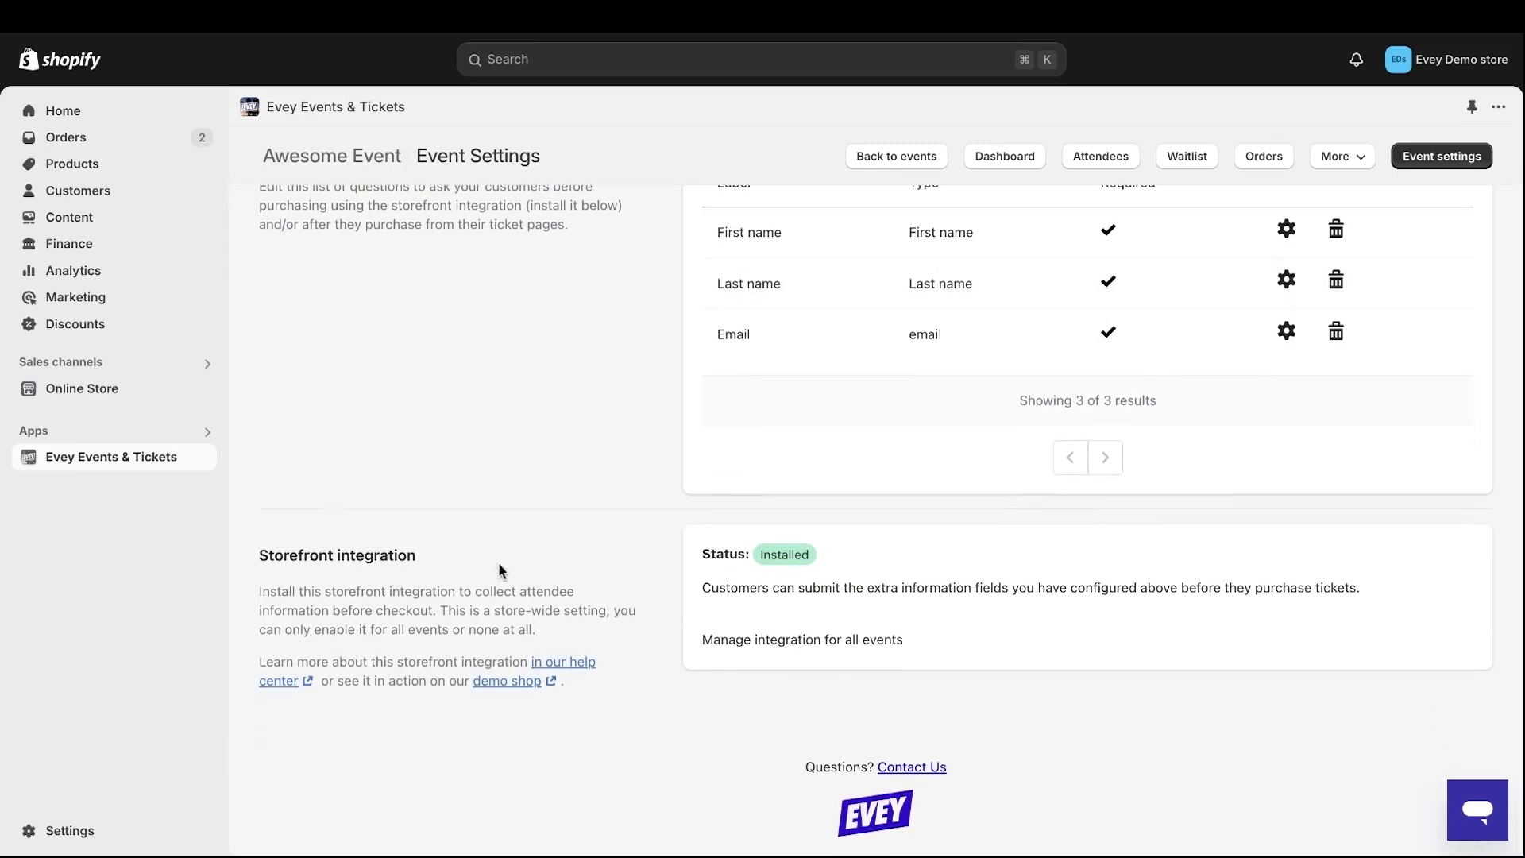
pyautogui.scroll(4, 855, 572)
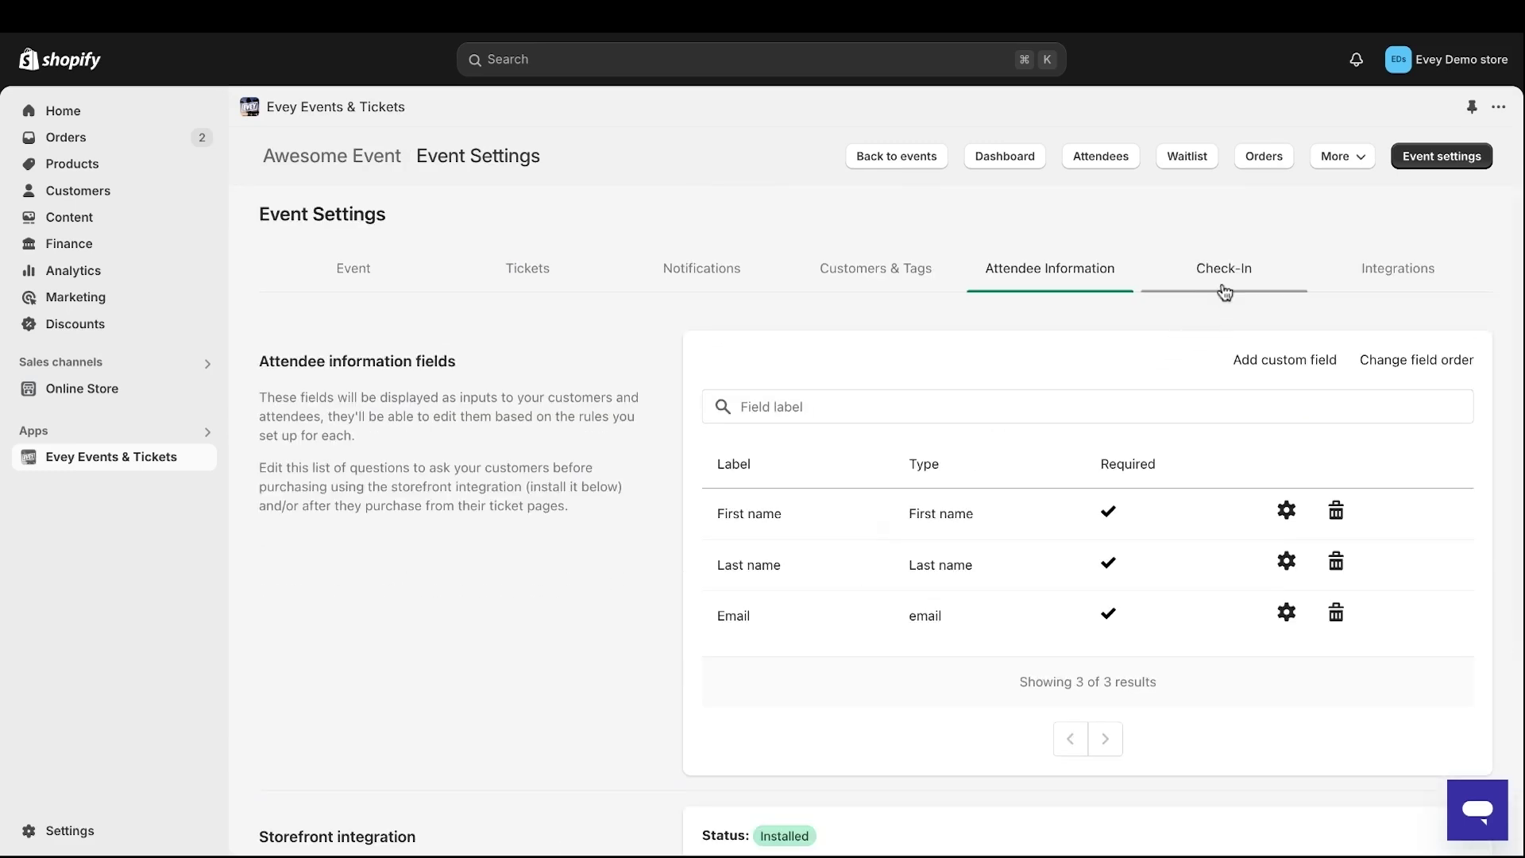
# - Review the Check-In users and ticket type settings, then view the Mailchimp Integrations settings
pyautogui.click(1217, 292)
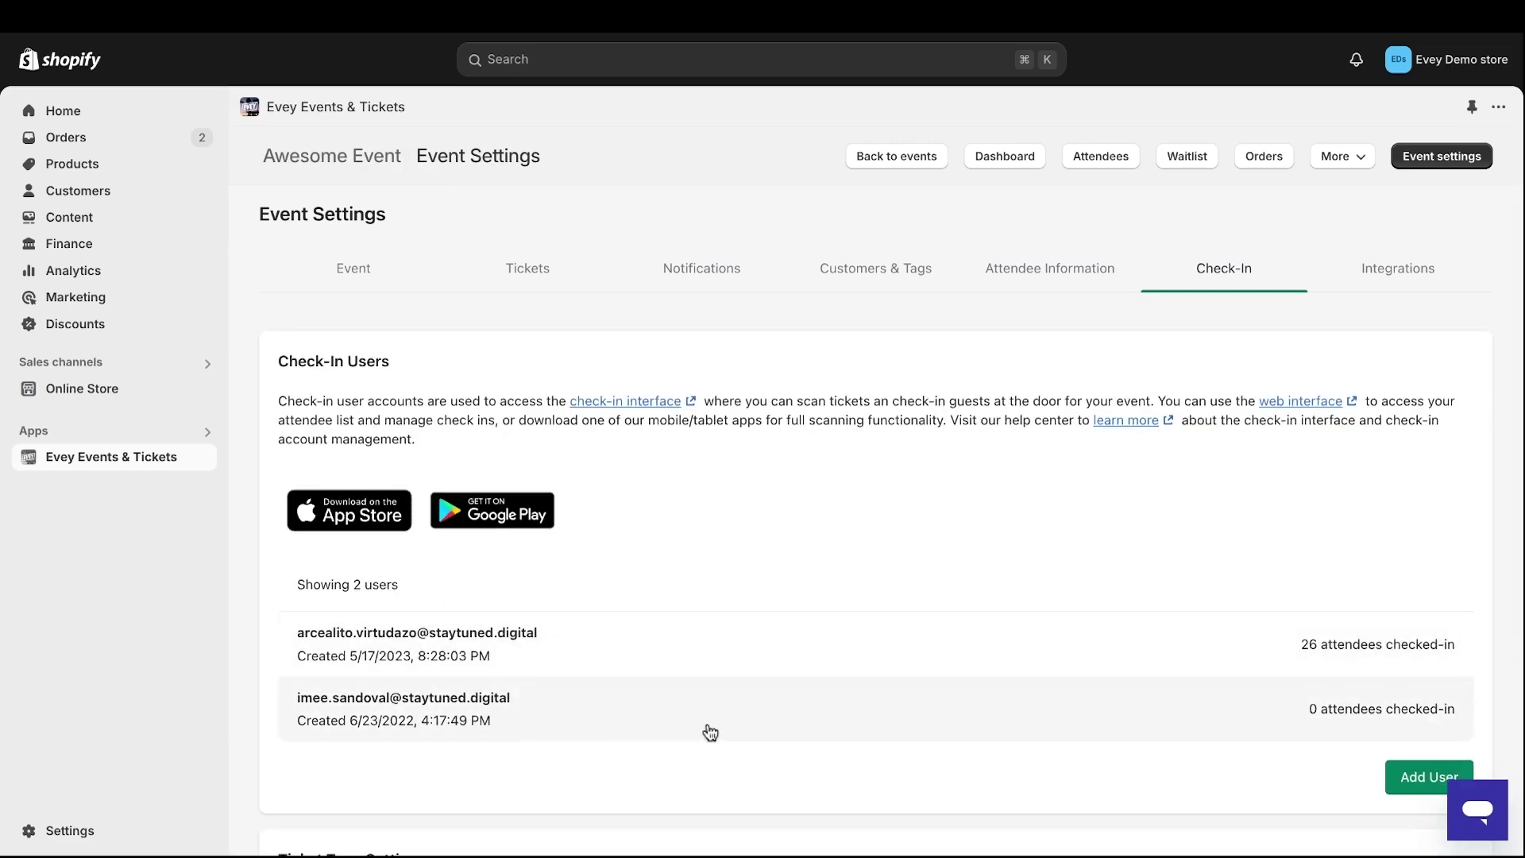
pyautogui.scroll(-7, 873, 707)
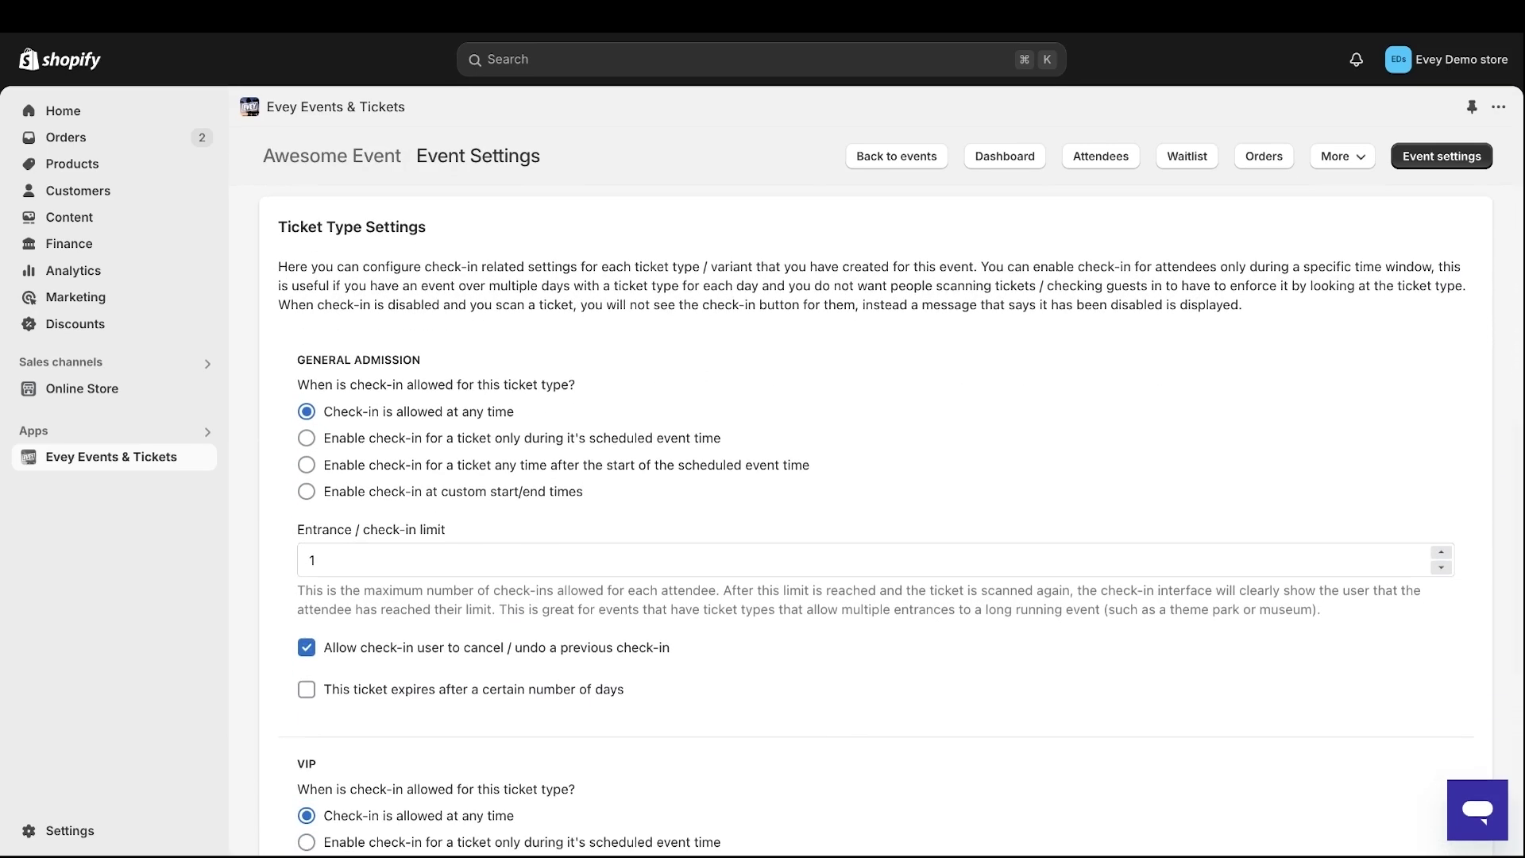
pyautogui.scroll(-3, 891, 522)
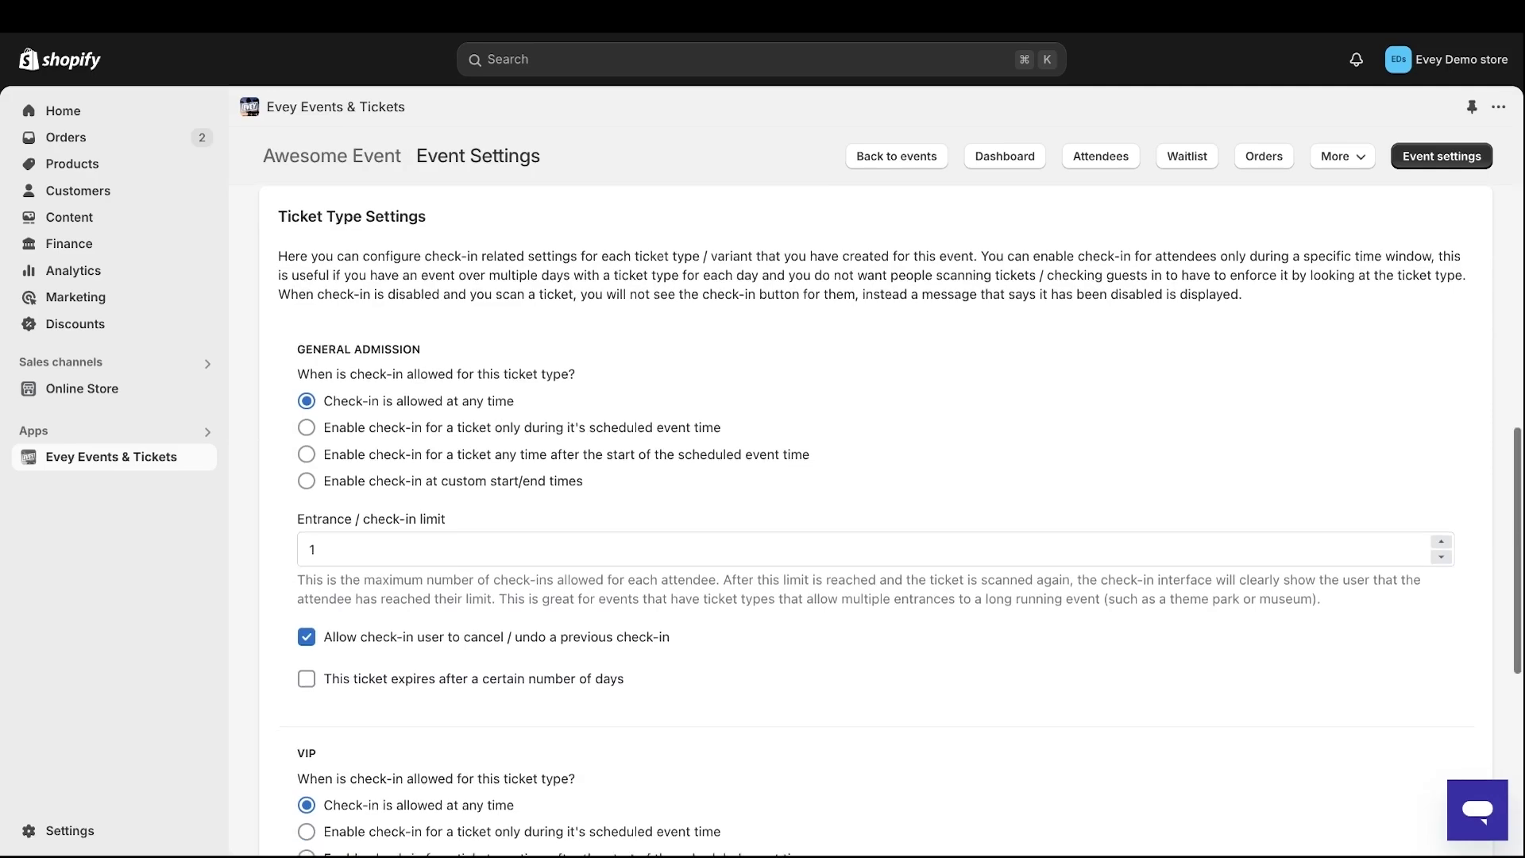
pyautogui.scroll(-6, 874, 522)
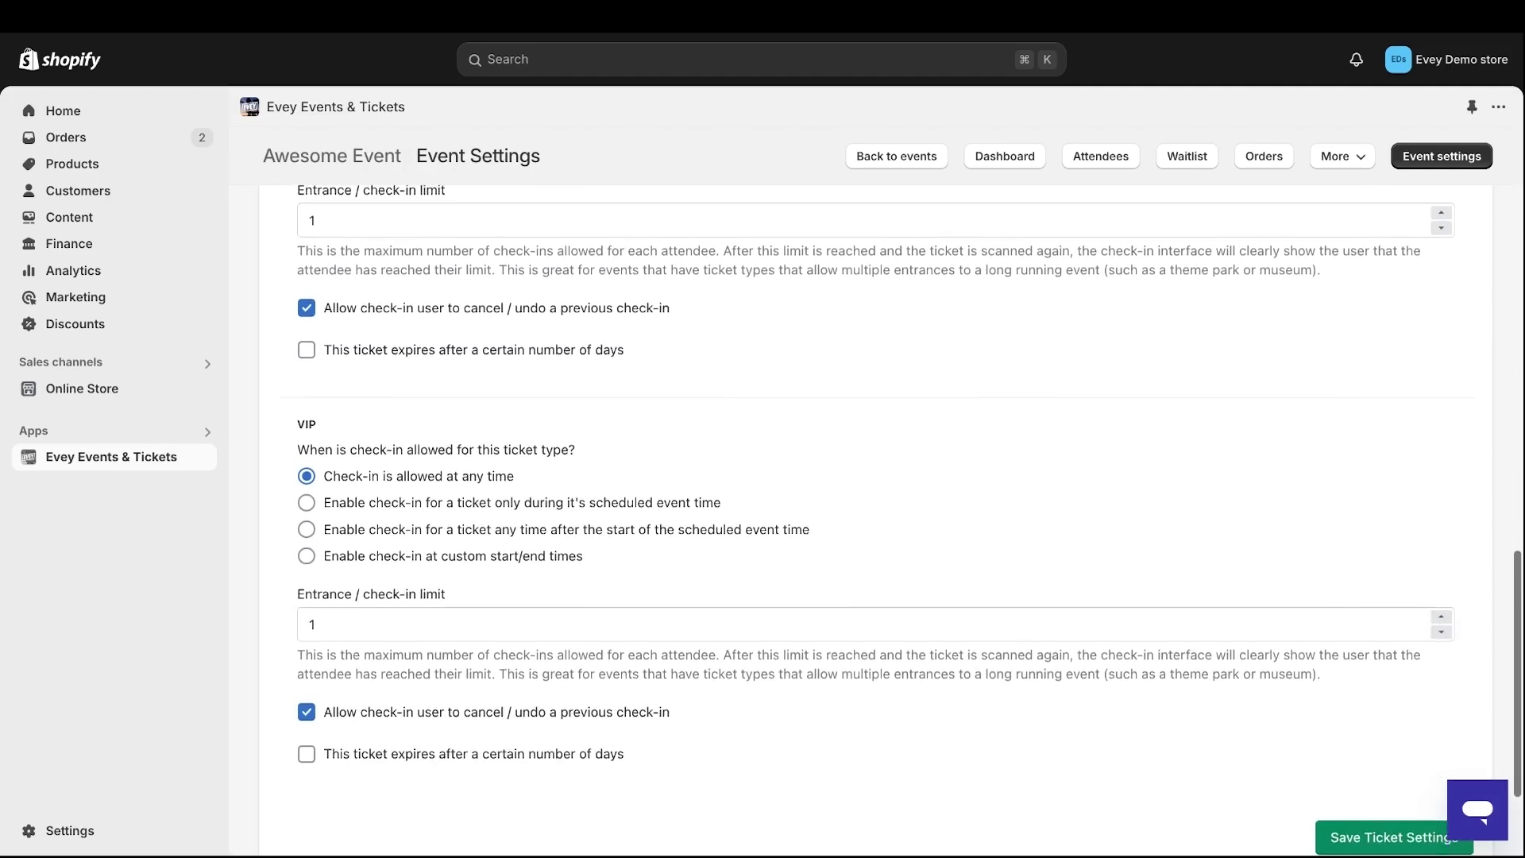
pyautogui.scroll(11, 874, 522)
pyautogui.scroll(5, 873, 522)
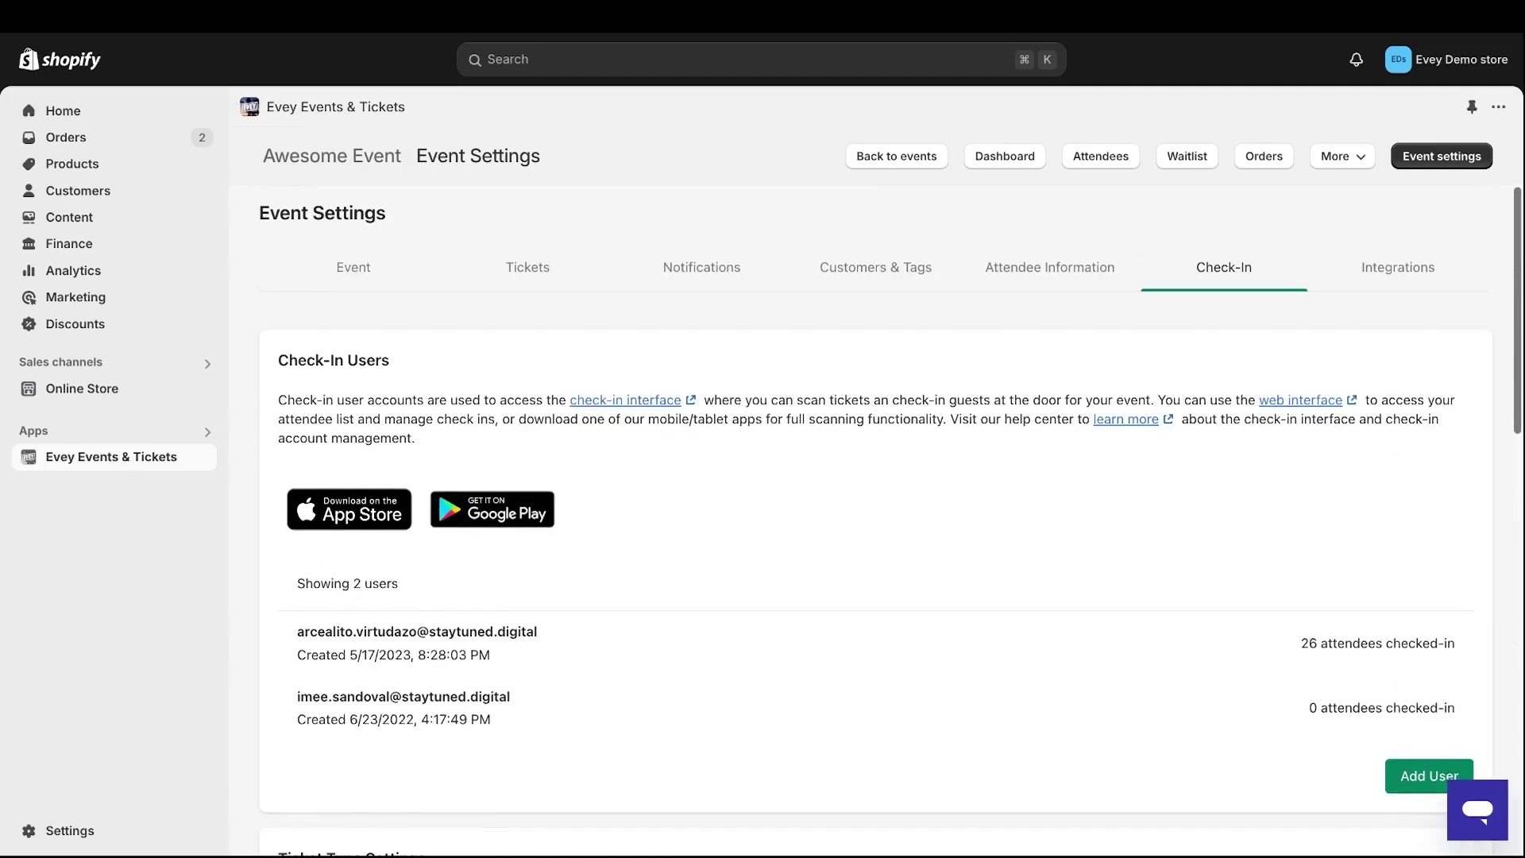
pyautogui.click(1398, 270)
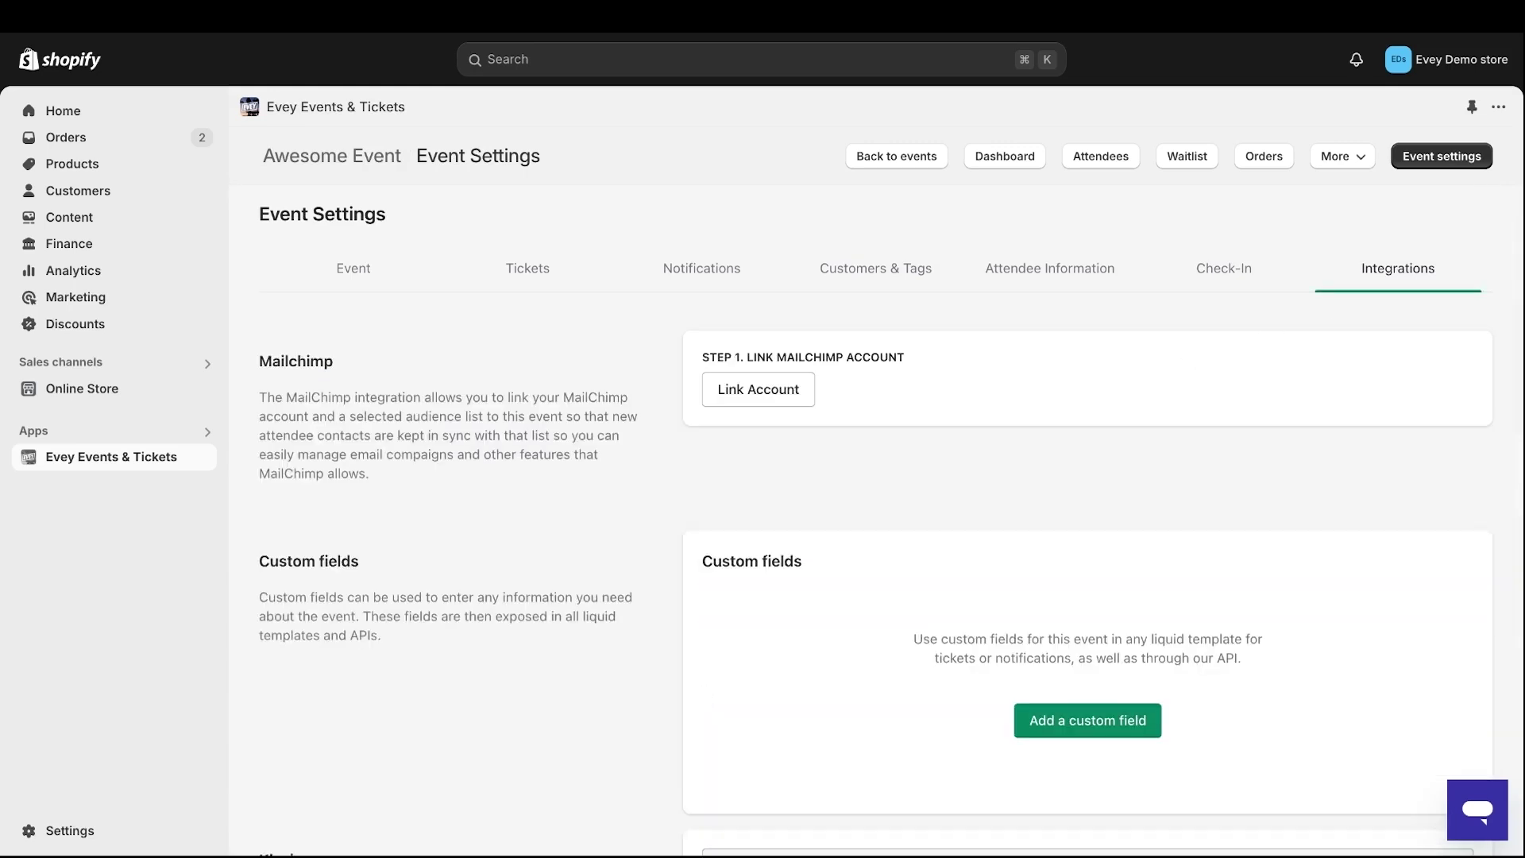
# - Dismiss the Add a custom field dialog without adding a field, then show Awesome Event's Virtual Events settings
pyautogui.scroll(-4, 873, 522)
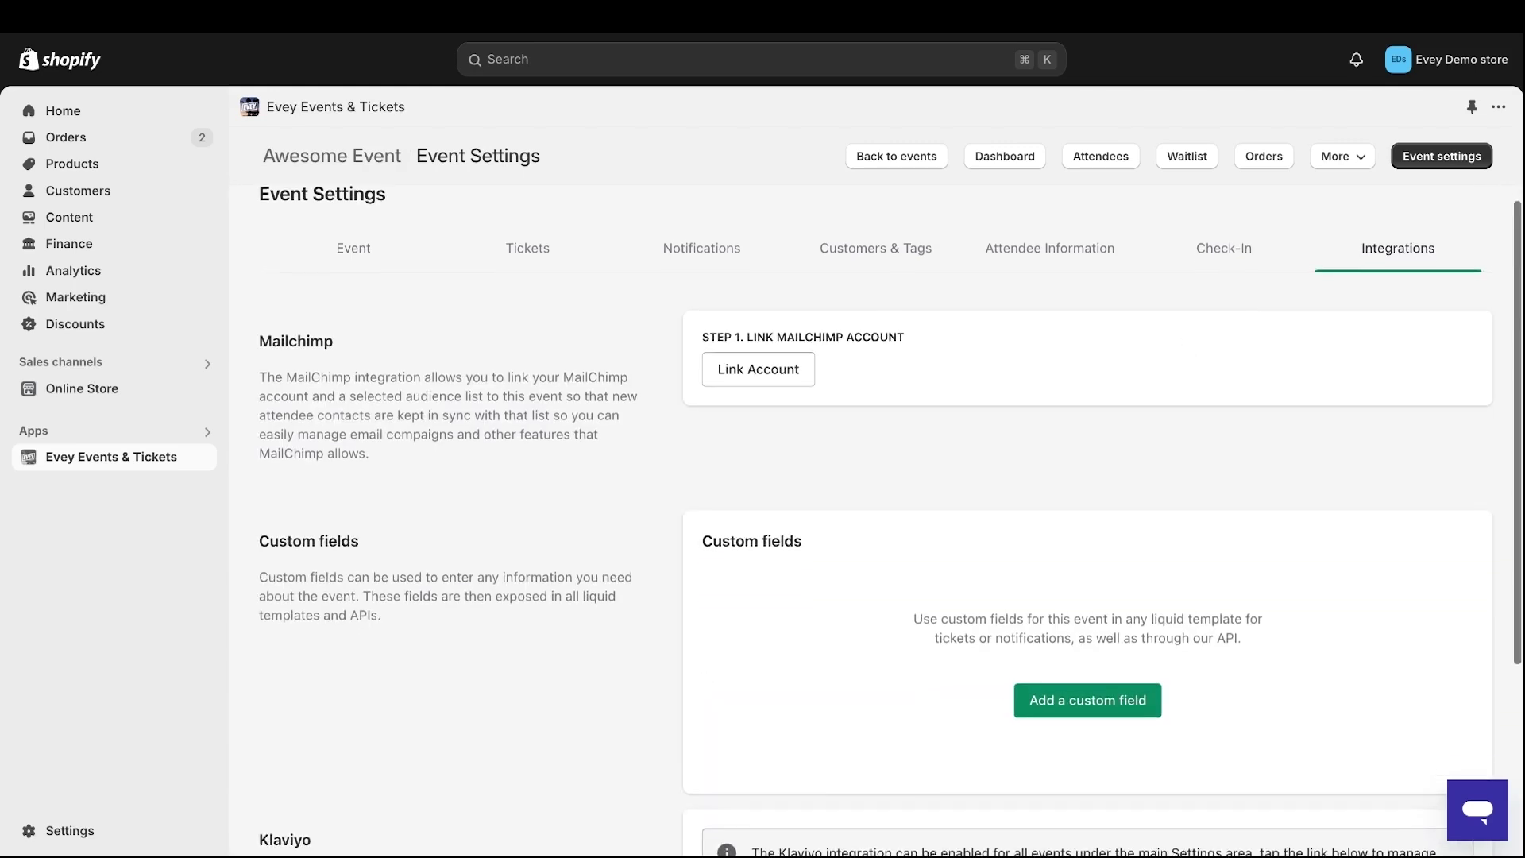
pyautogui.scroll(-2, 890, 522)
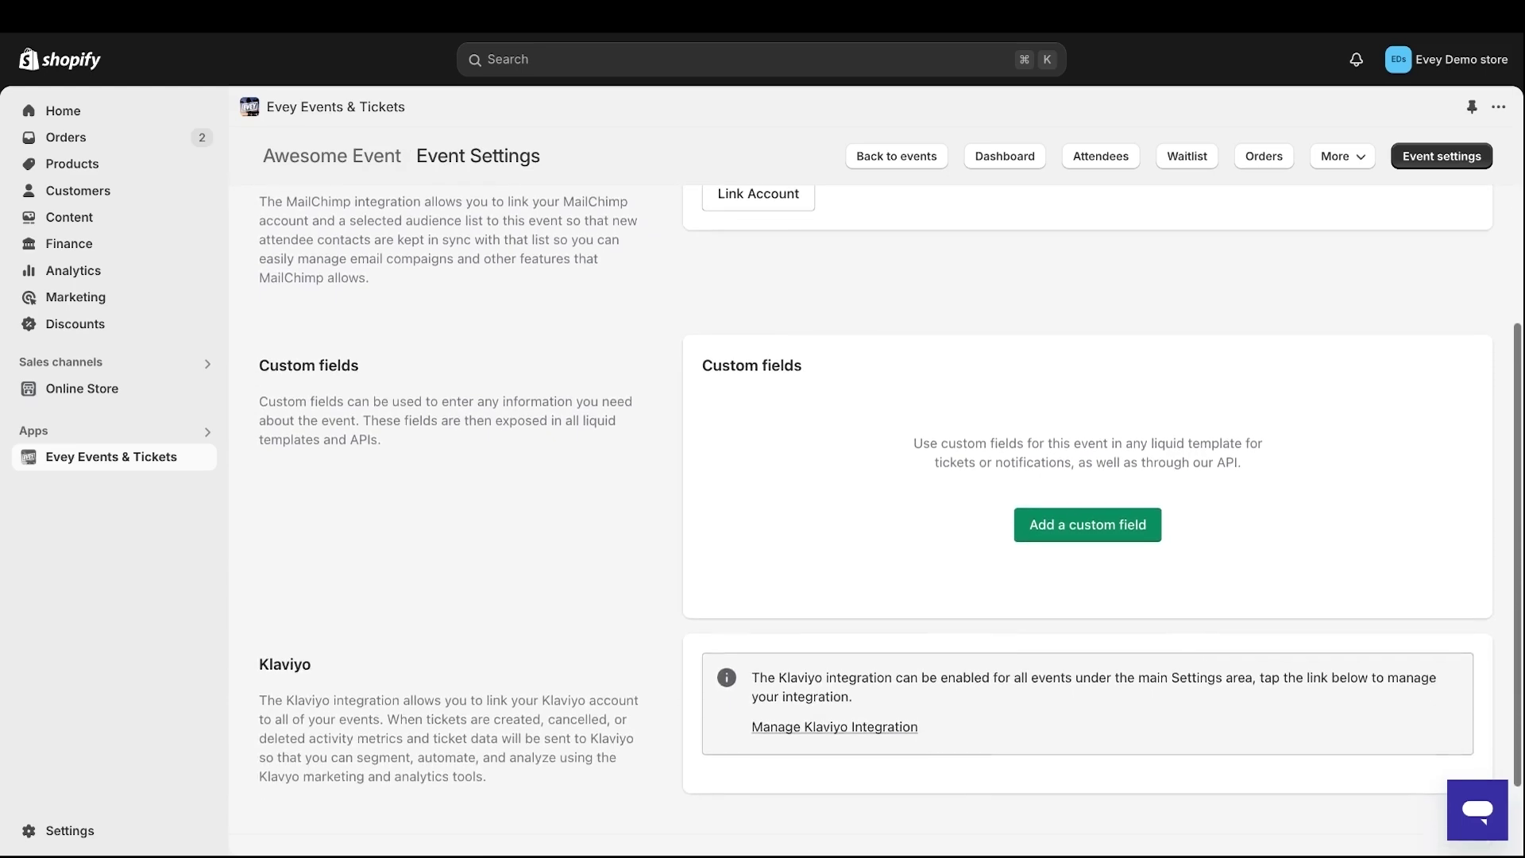
pyautogui.scroll(3, 890, 522)
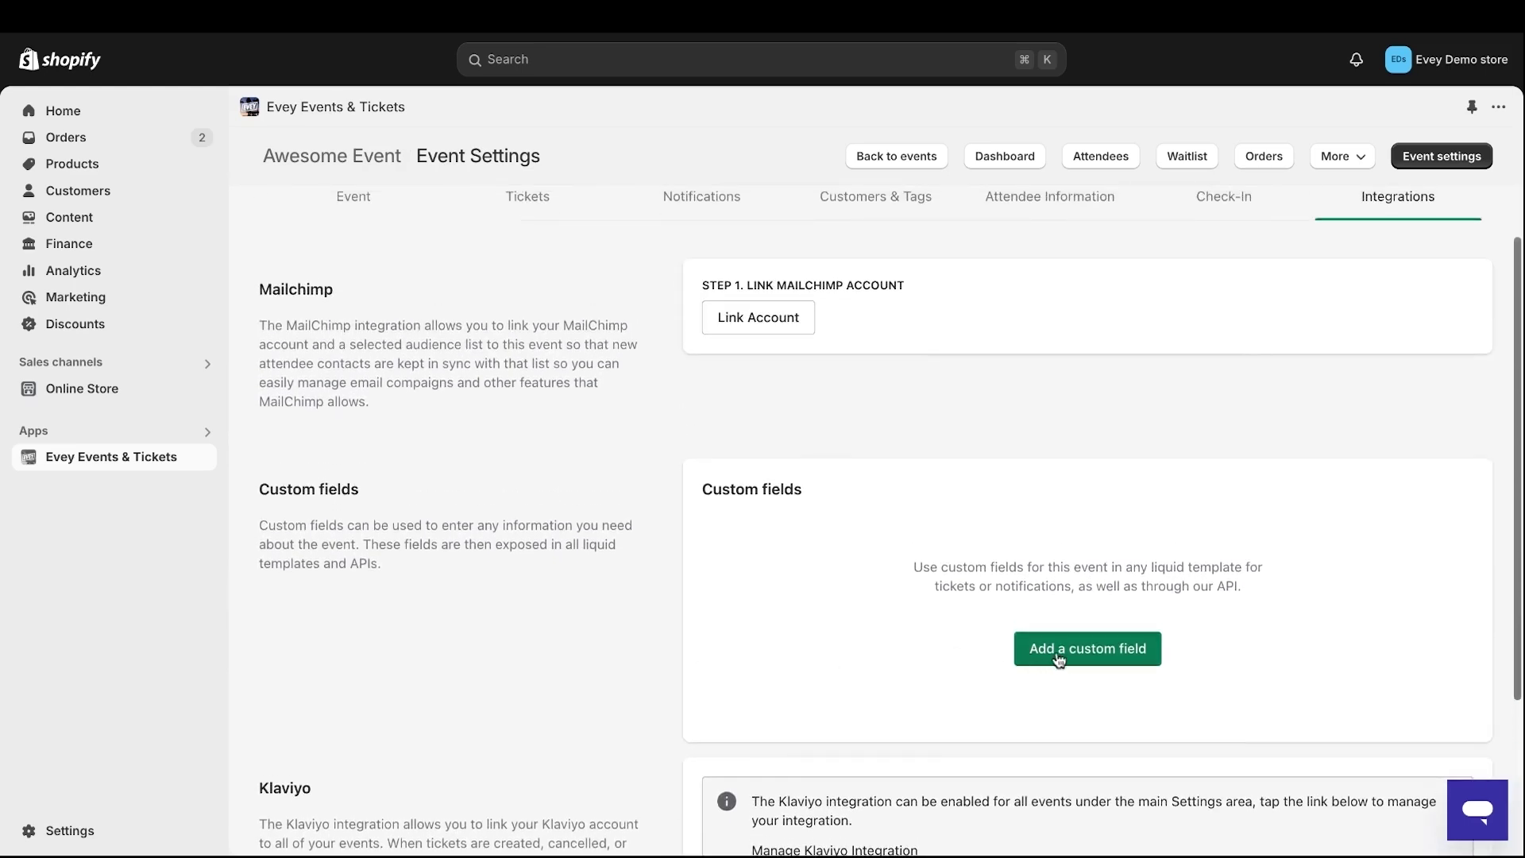
pyautogui.click(1064, 656)
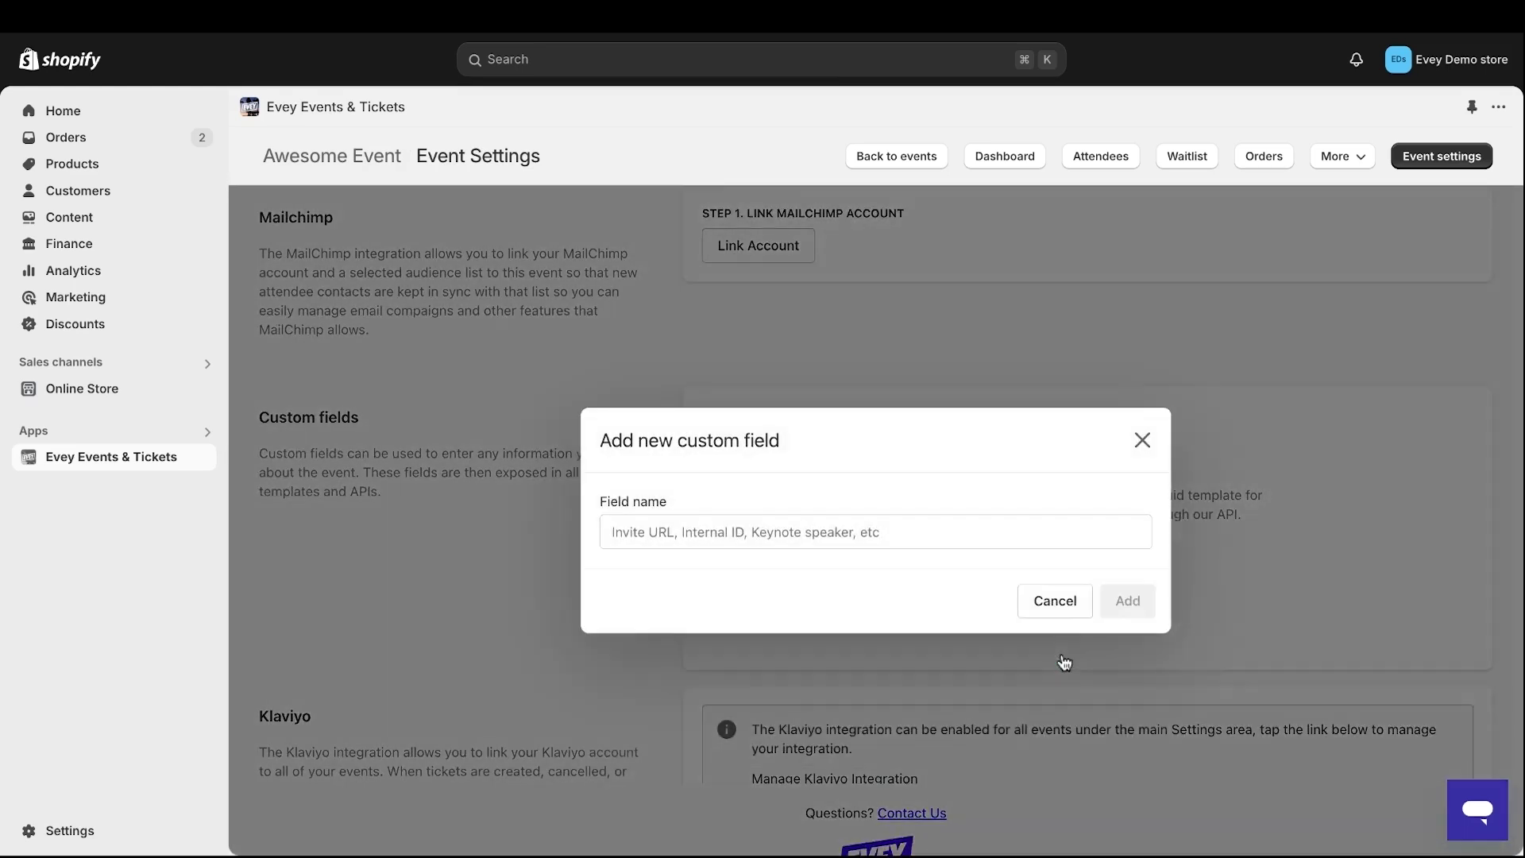
pyautogui.click(1145, 442)
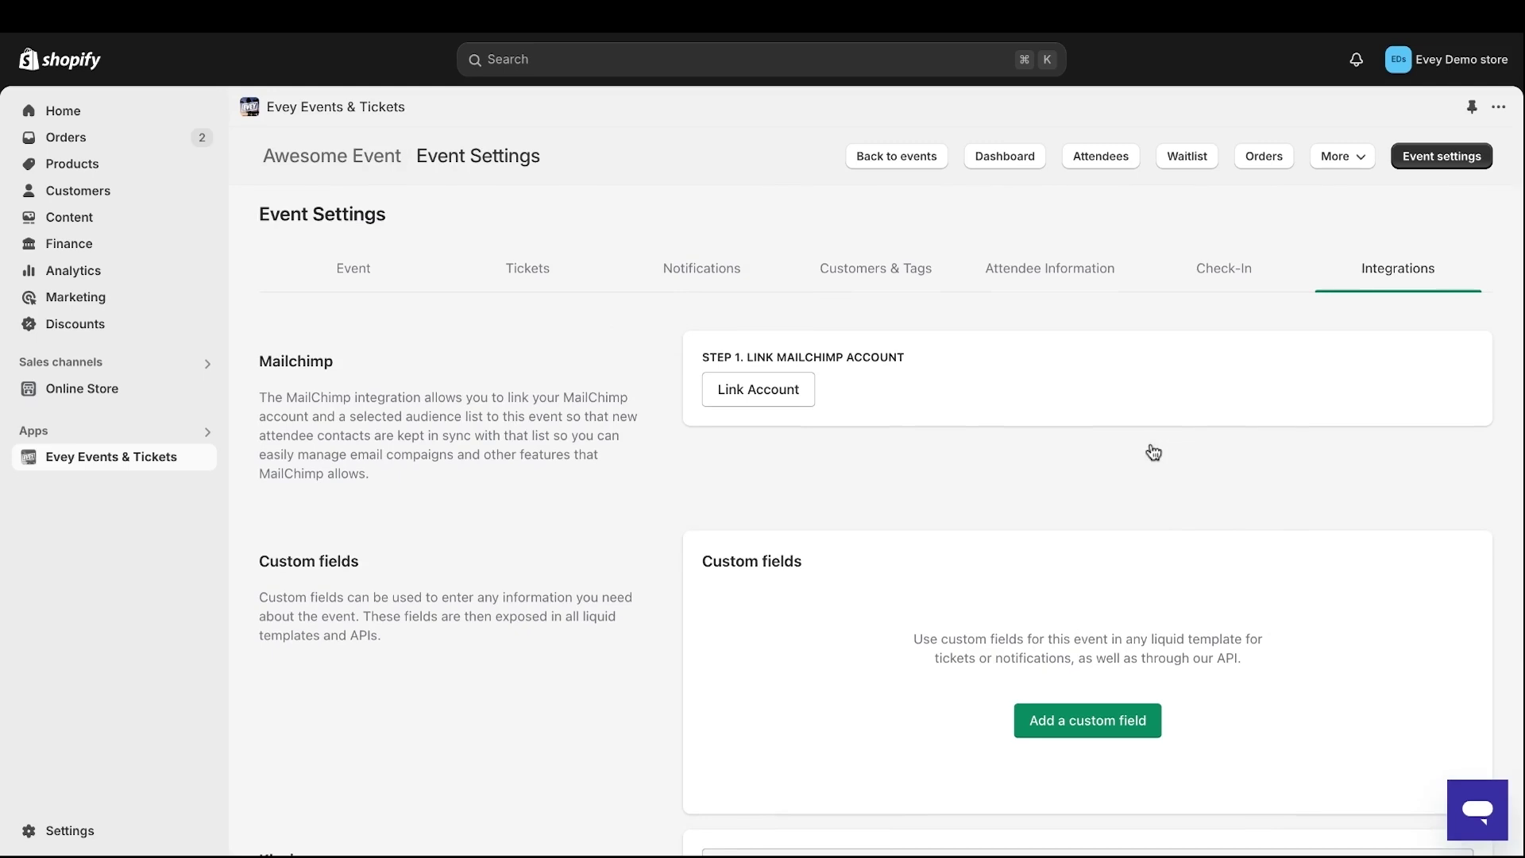
pyautogui.click(1434, 281)
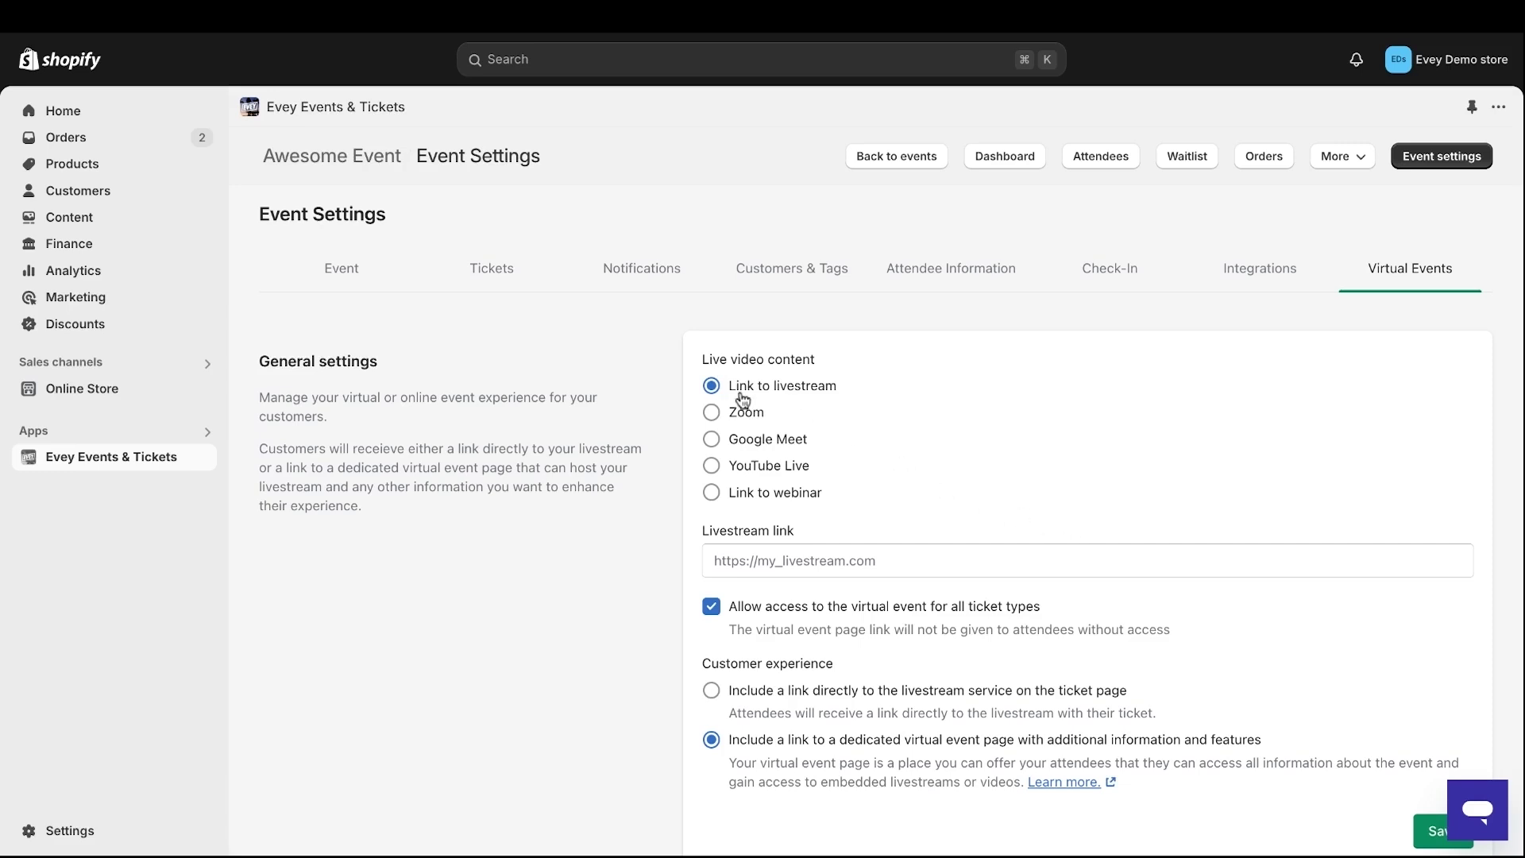
# - Switch the live video source from YouTube Live to Link to webinar, then review the page template code
pyautogui.click(711, 467)
pyautogui.click(711, 493)
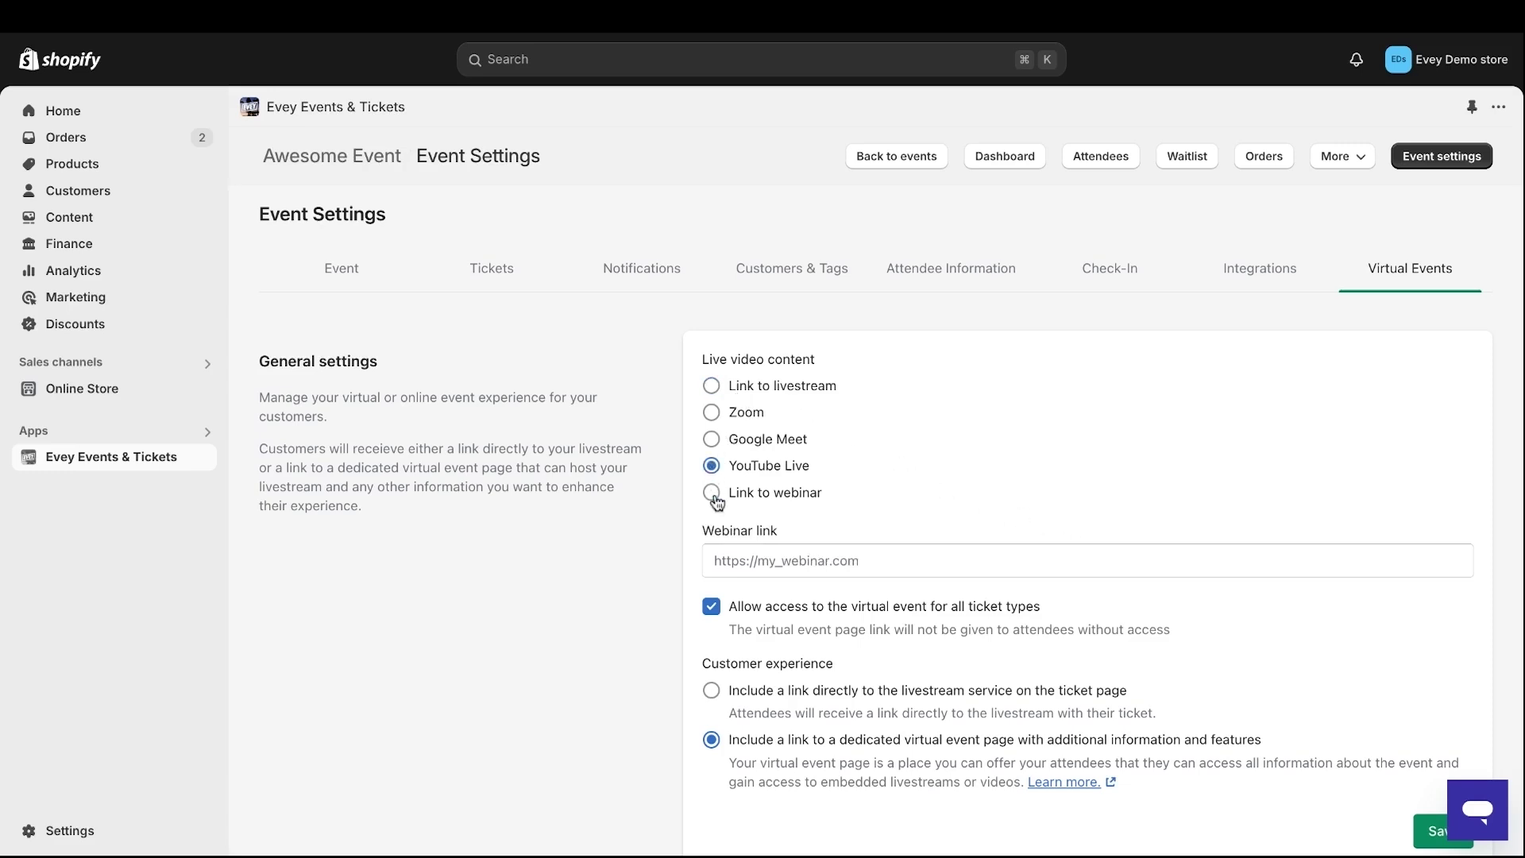
pyautogui.click(795, 564)
pyautogui.scroll(-3, 794, 565)
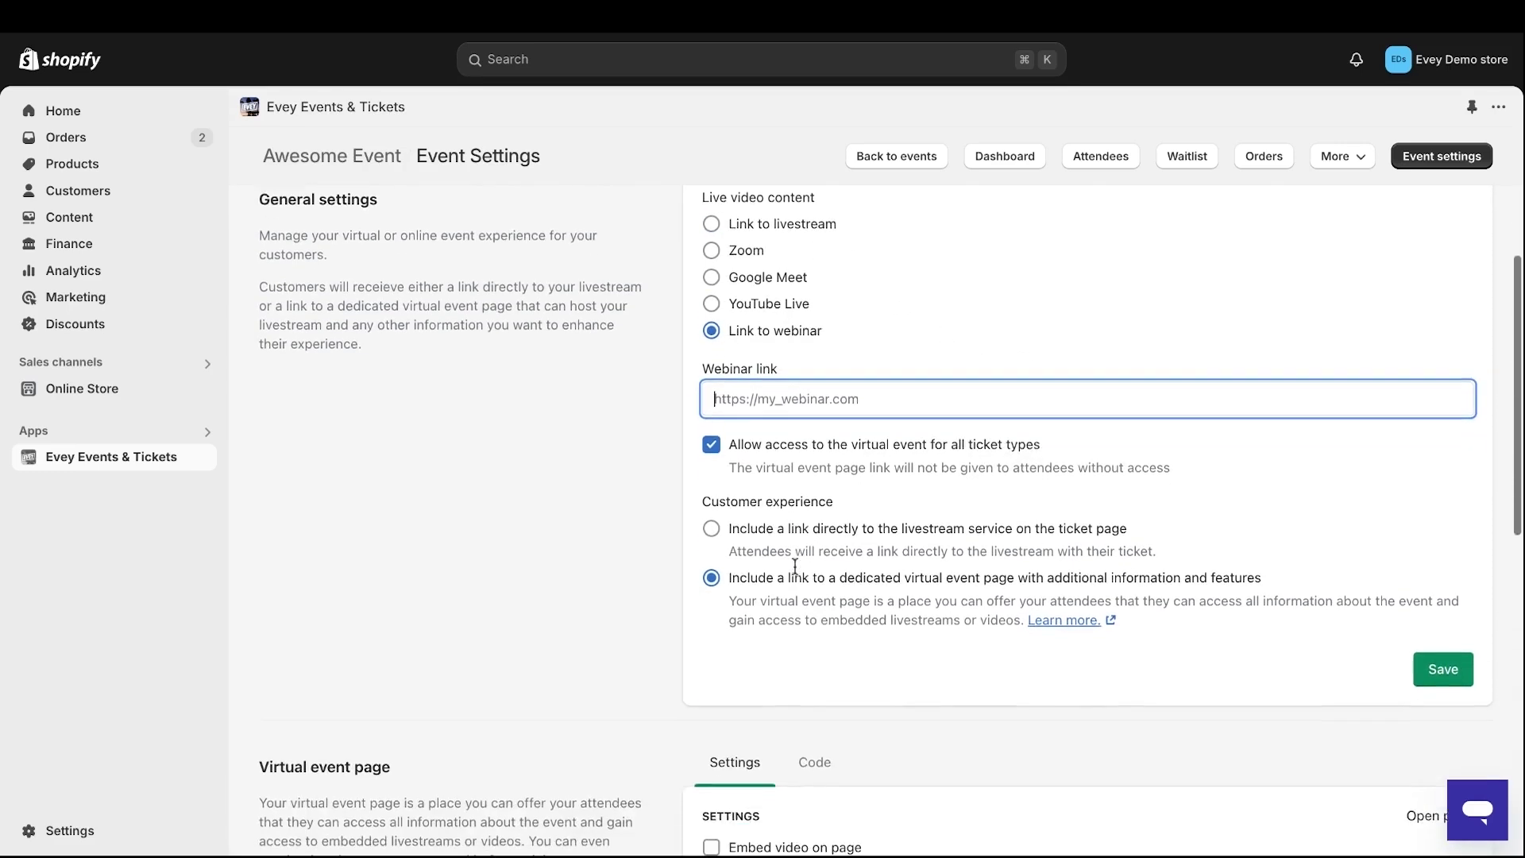
pyautogui.scroll(-5, 832, 319)
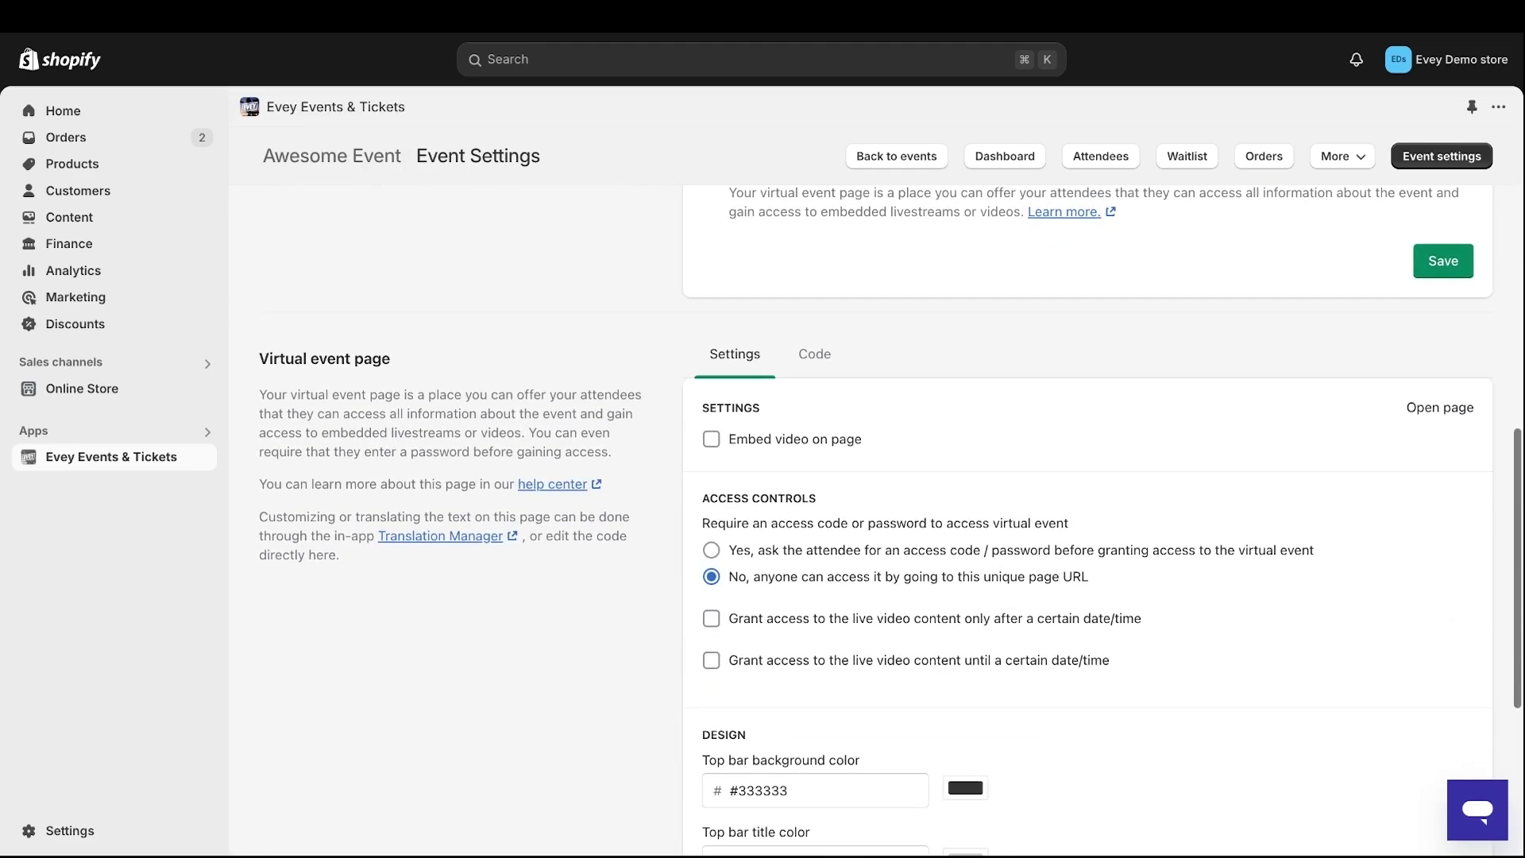
pyautogui.click(814, 269)
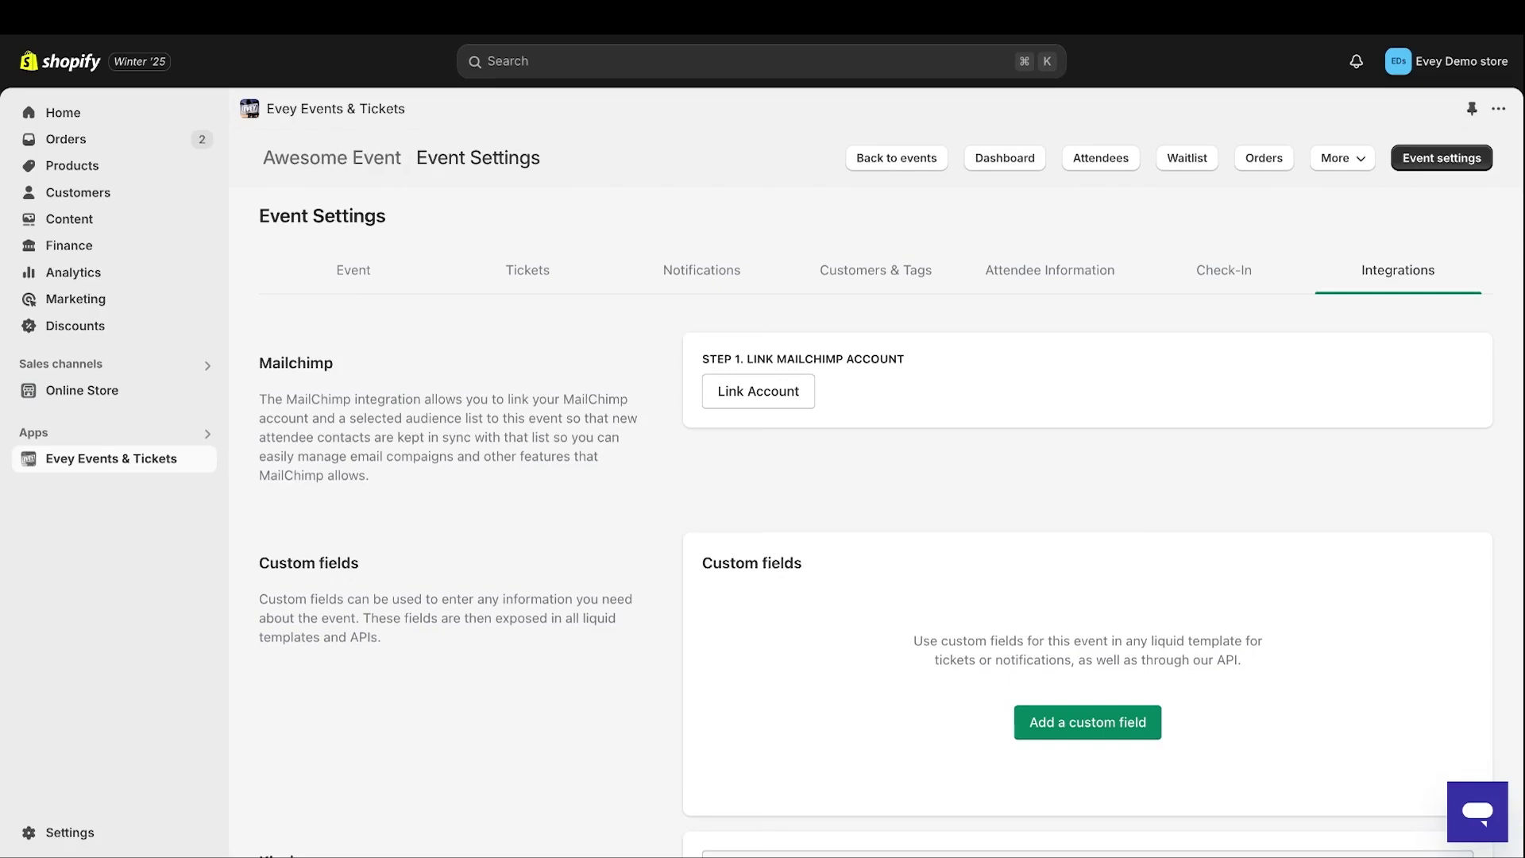
# - Open Awesome Event's product in Shopify admin and click into its description
pyautogui.click(1348, 162)
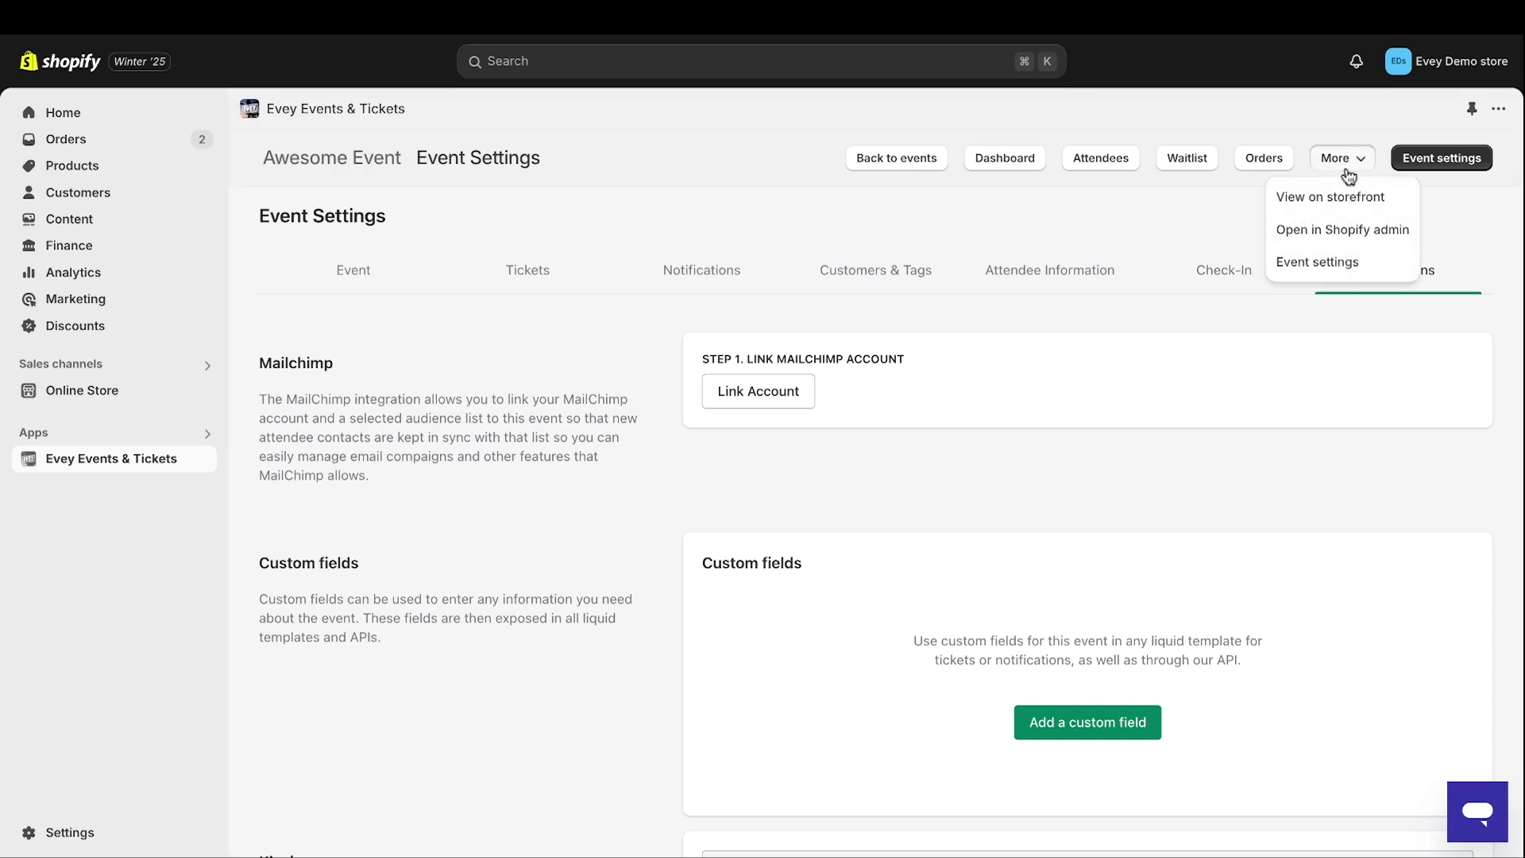
pyautogui.click(1356, 230)
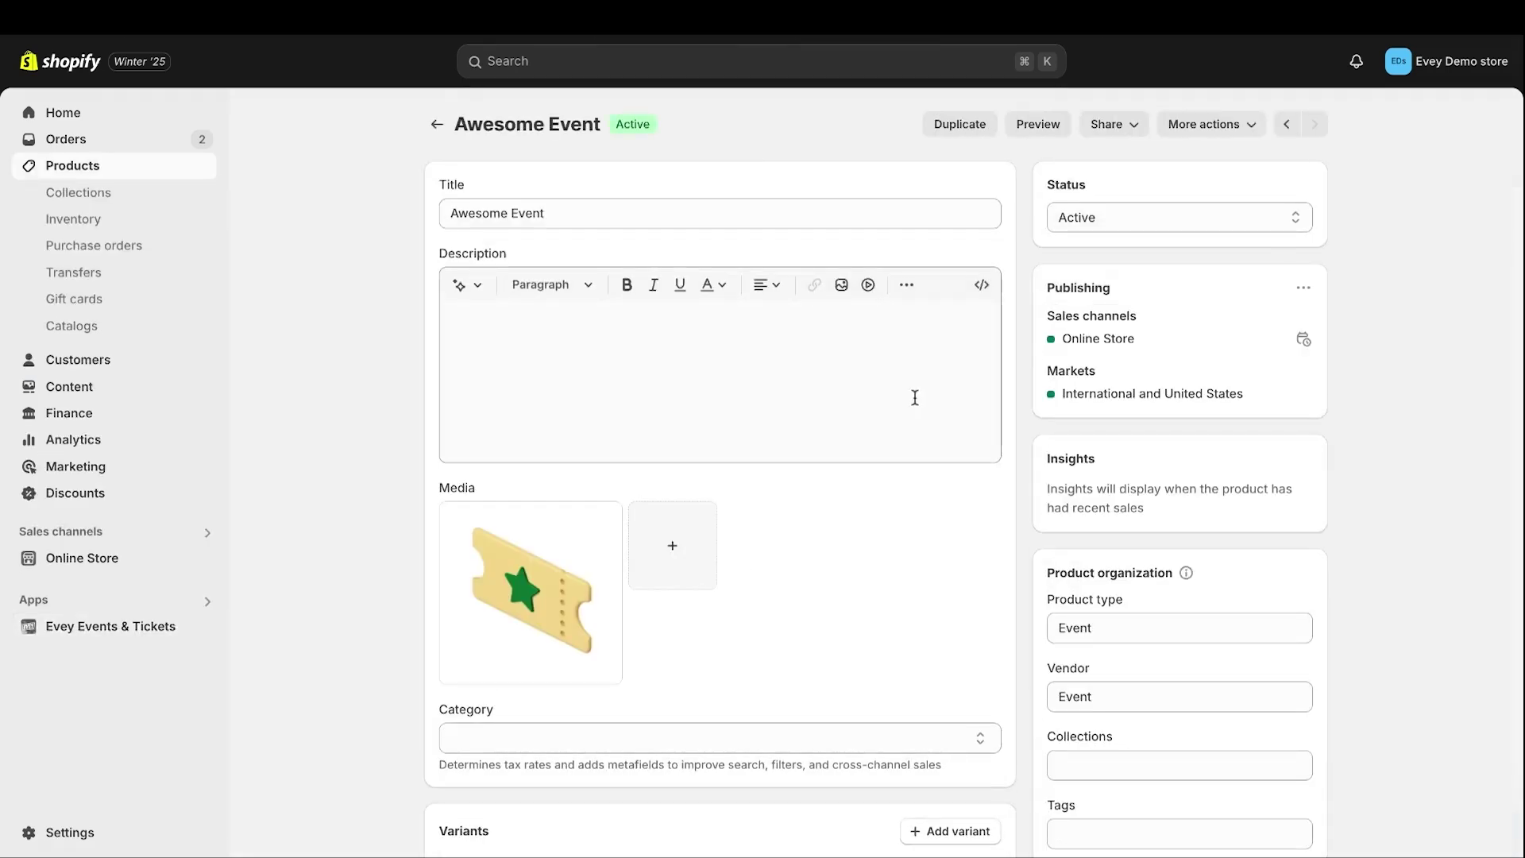
pyautogui.click(733, 359)
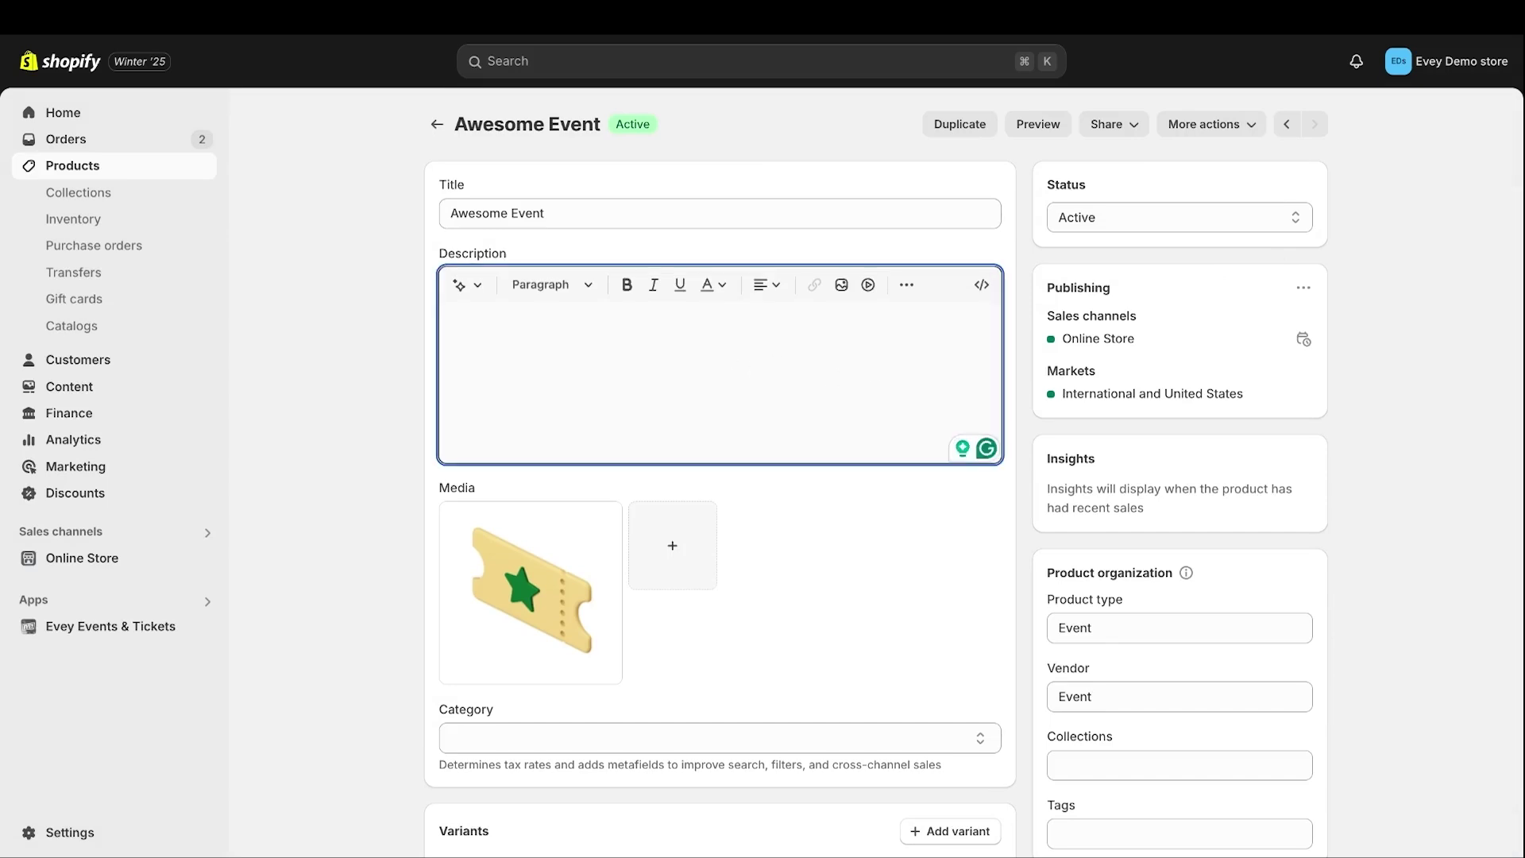
pyautogui.scroll(-2, 672, 429)
# - Close the media picker without adding files and review the General Admission $20.00 and VIP $52.00 variants
pyautogui.click(671, 429)
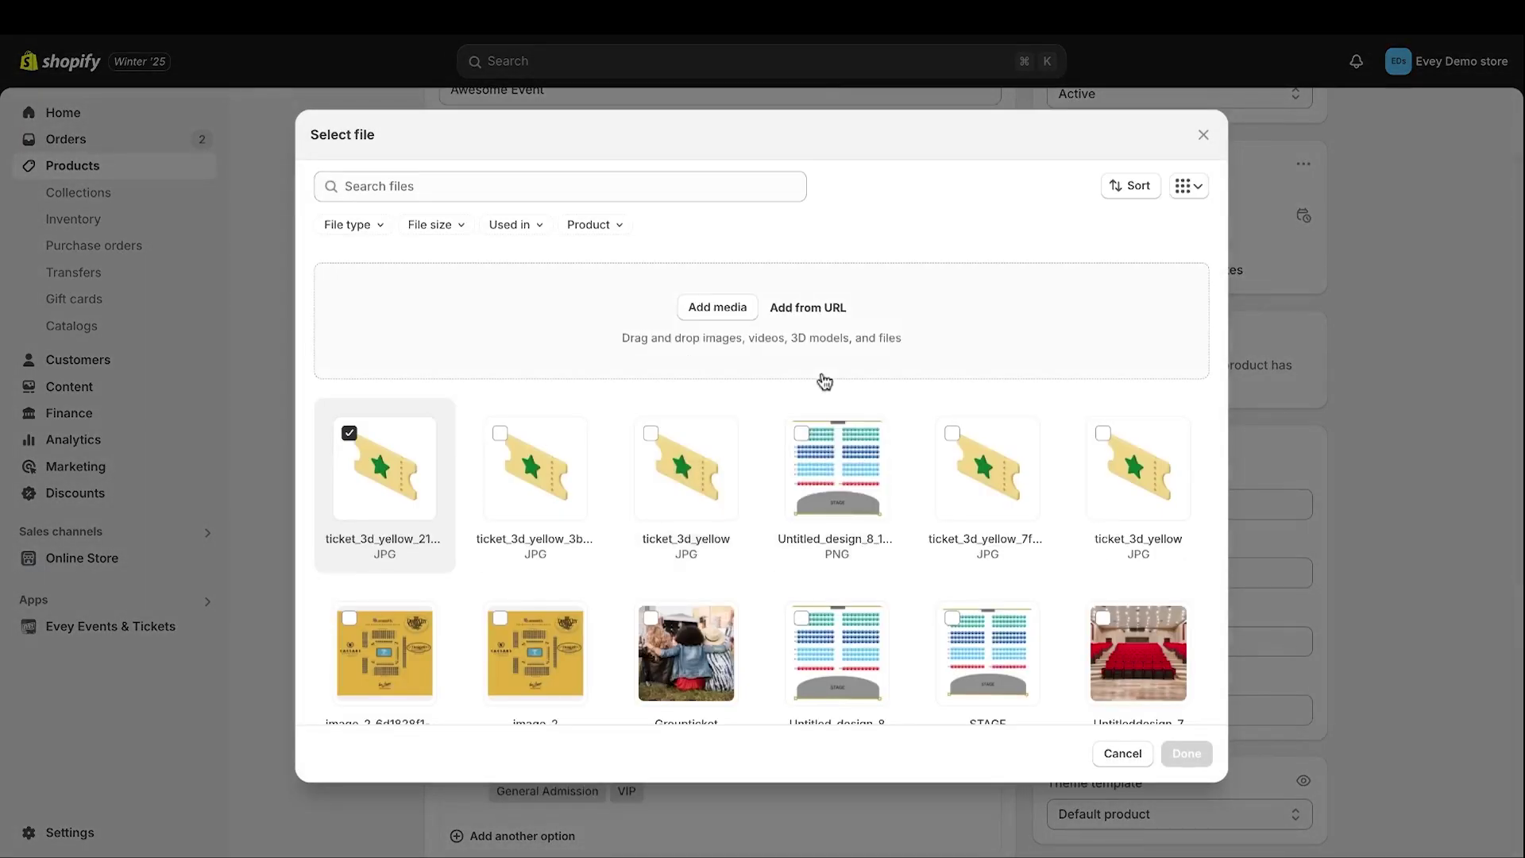
pyautogui.click(1202, 136)
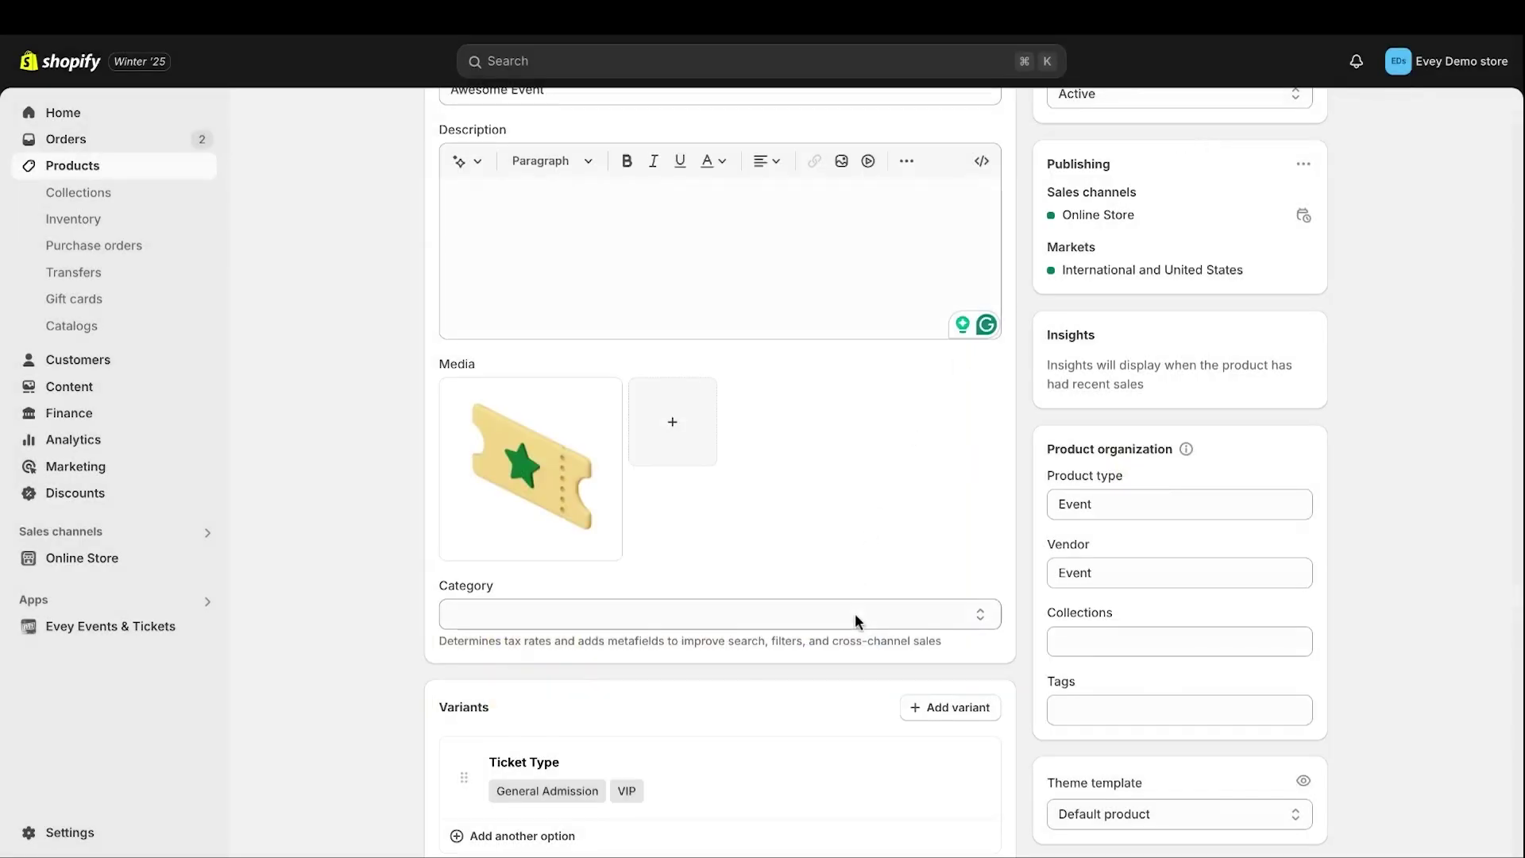
pyautogui.scroll(-4, 855, 619)
pyautogui.scroll(-3, 855, 613)
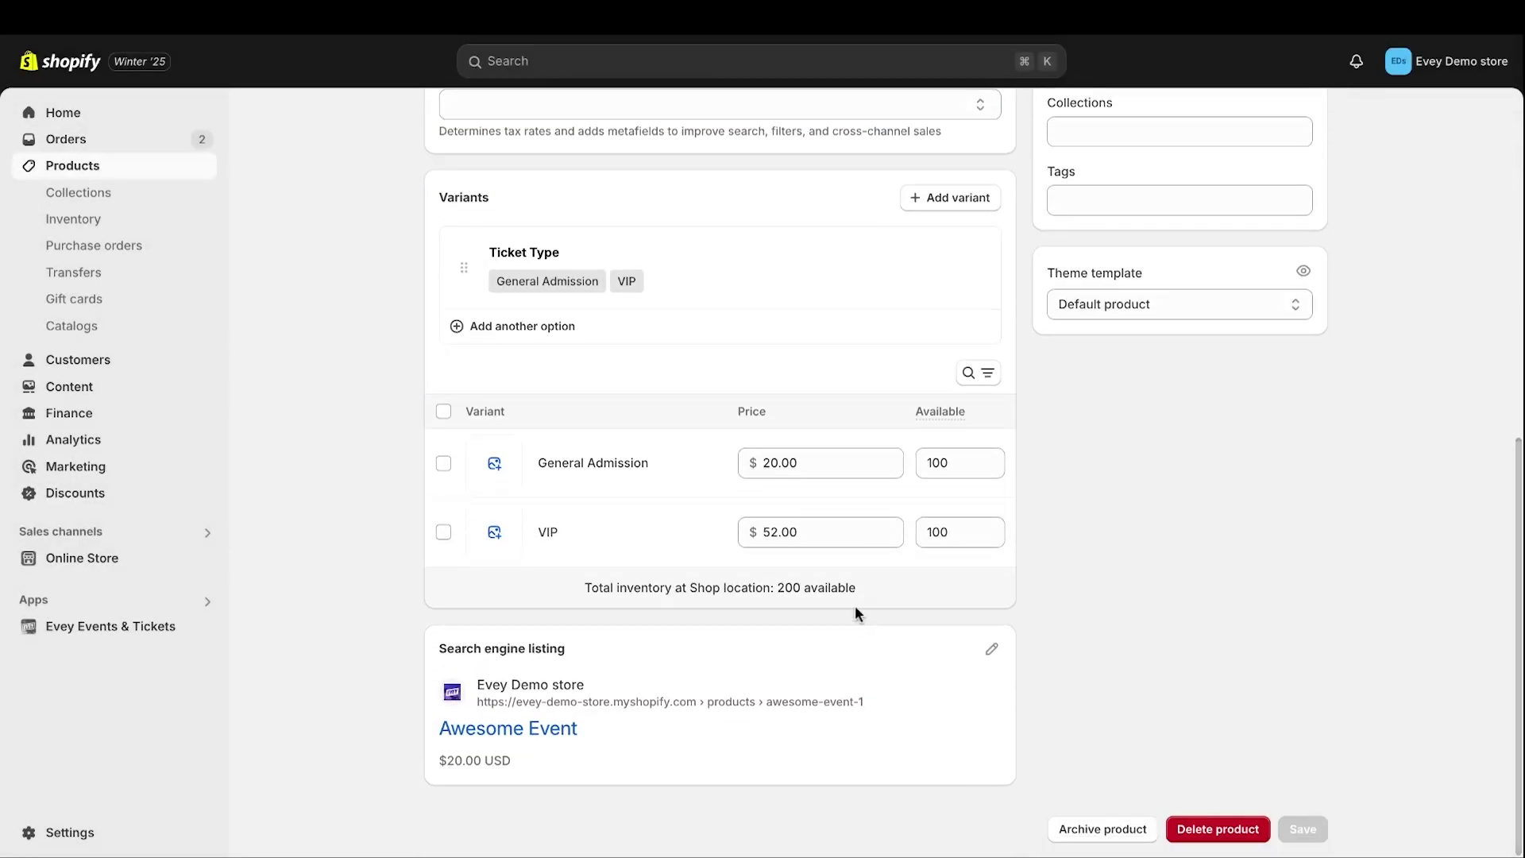
pyautogui.scroll(7, 854, 605)
pyautogui.scroll(1, 854, 605)
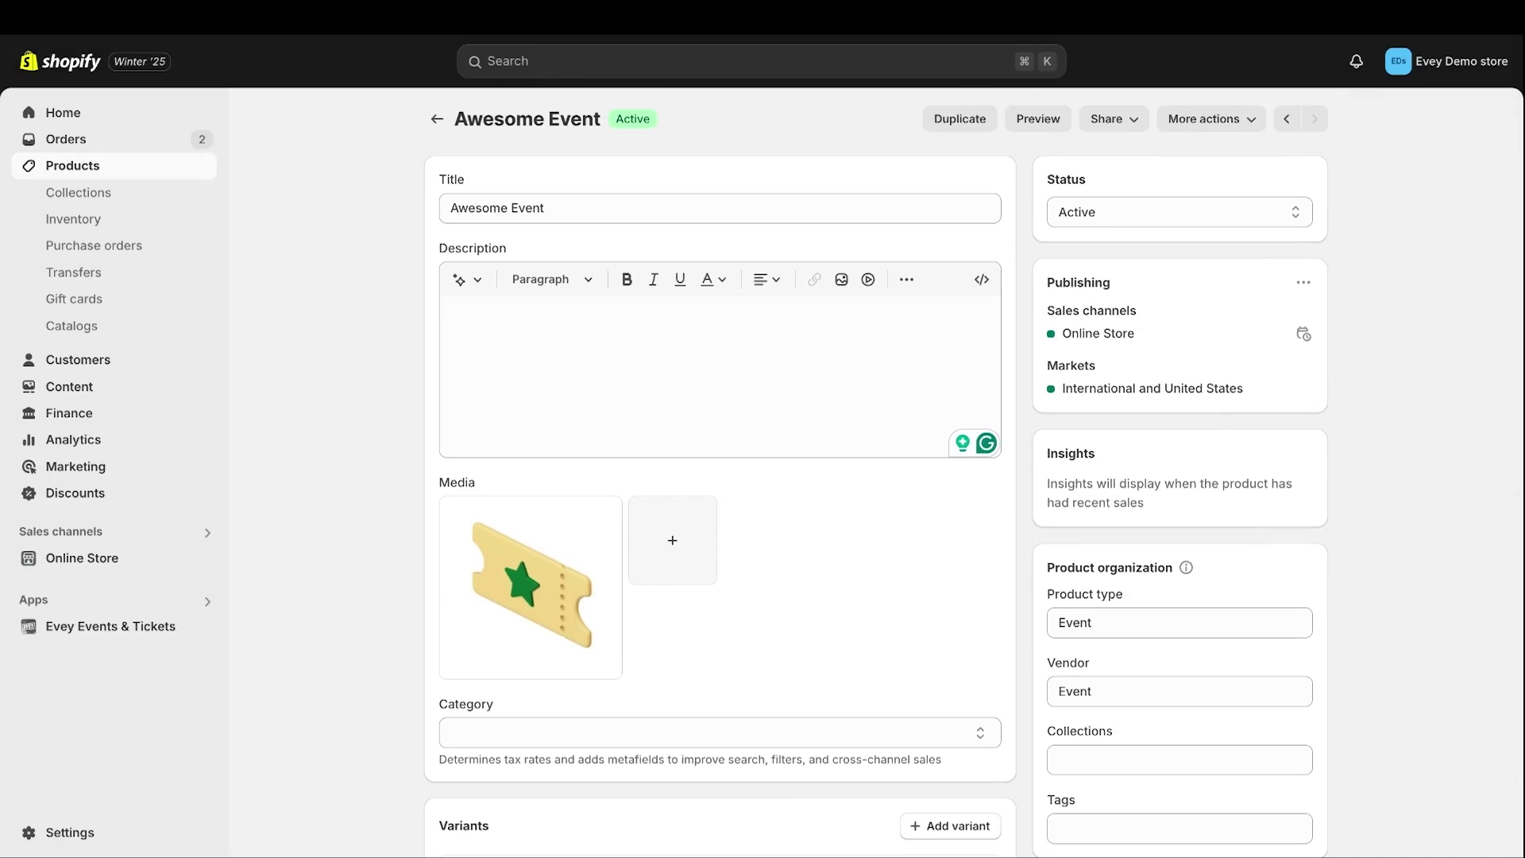
pyautogui.scroll(-7, 688, 368)
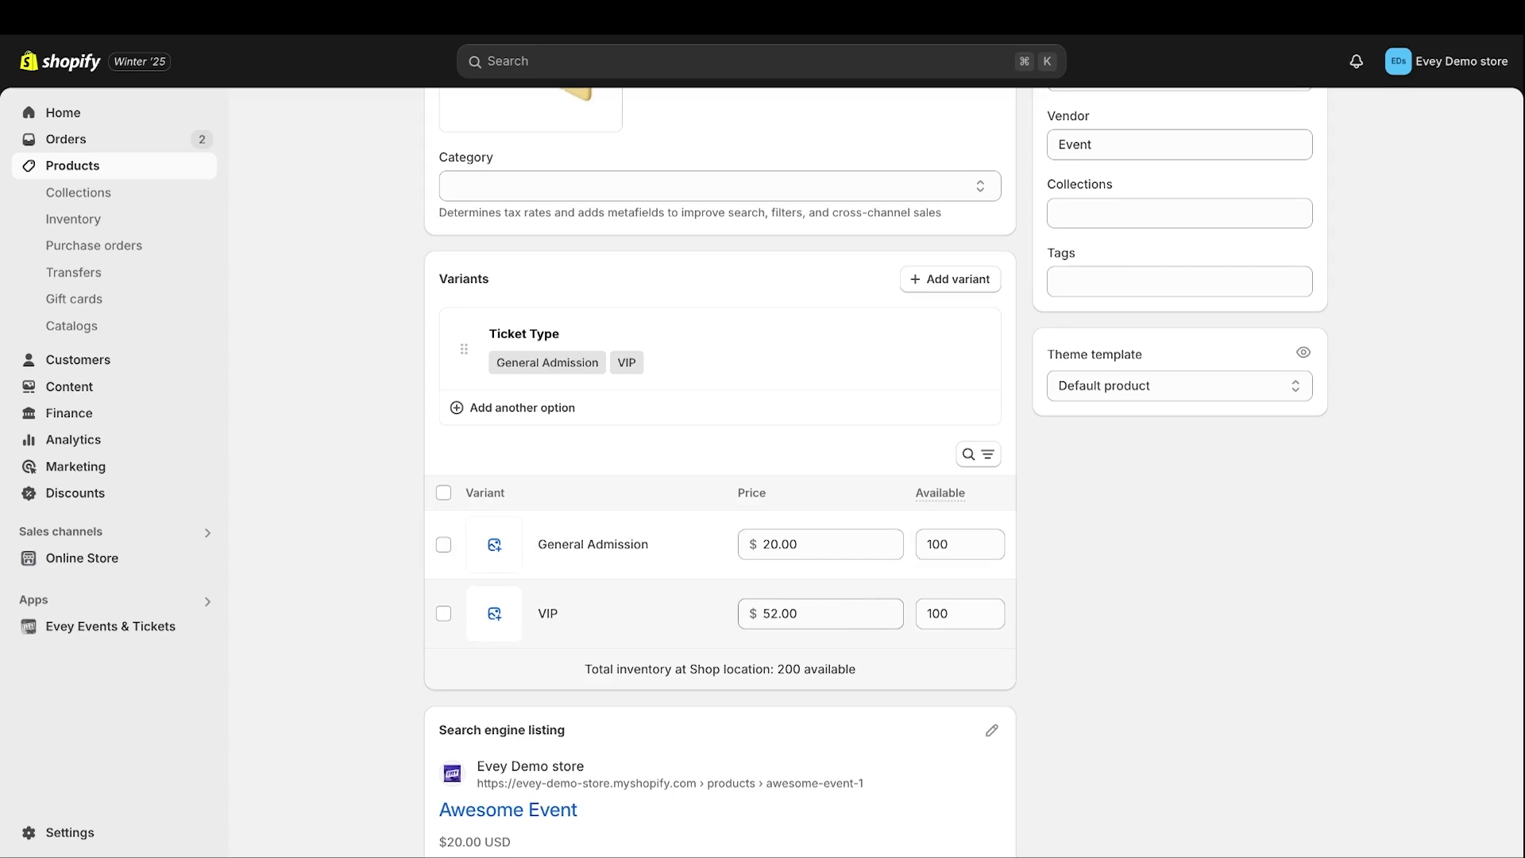
pyautogui.scroll(7, 719, 476)
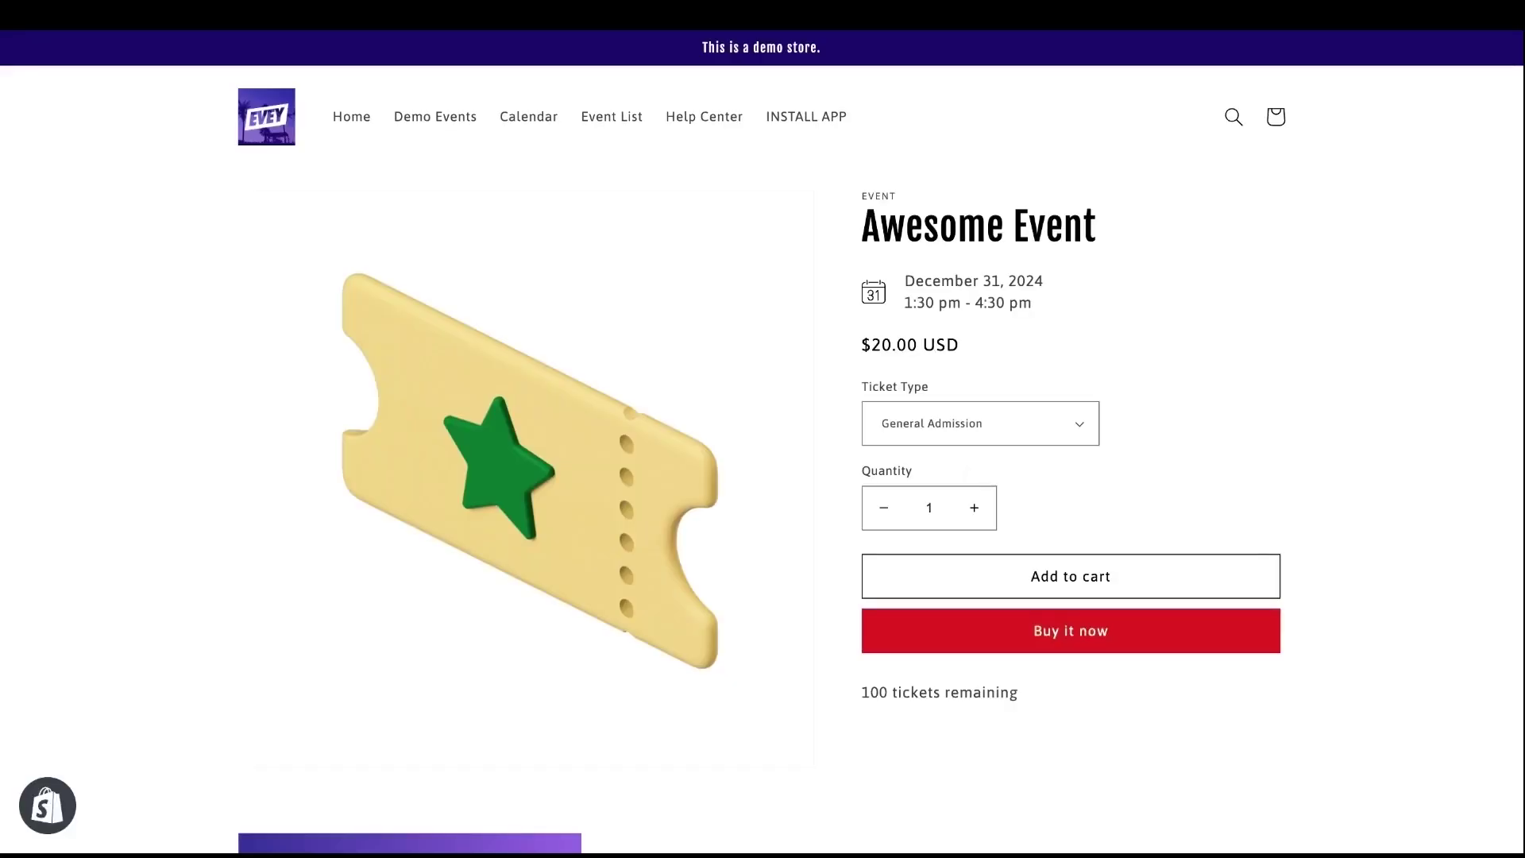
# - Add one VIP Awesome Event ticket to the cart and proceed to checkout
pyautogui.click(970, 432)
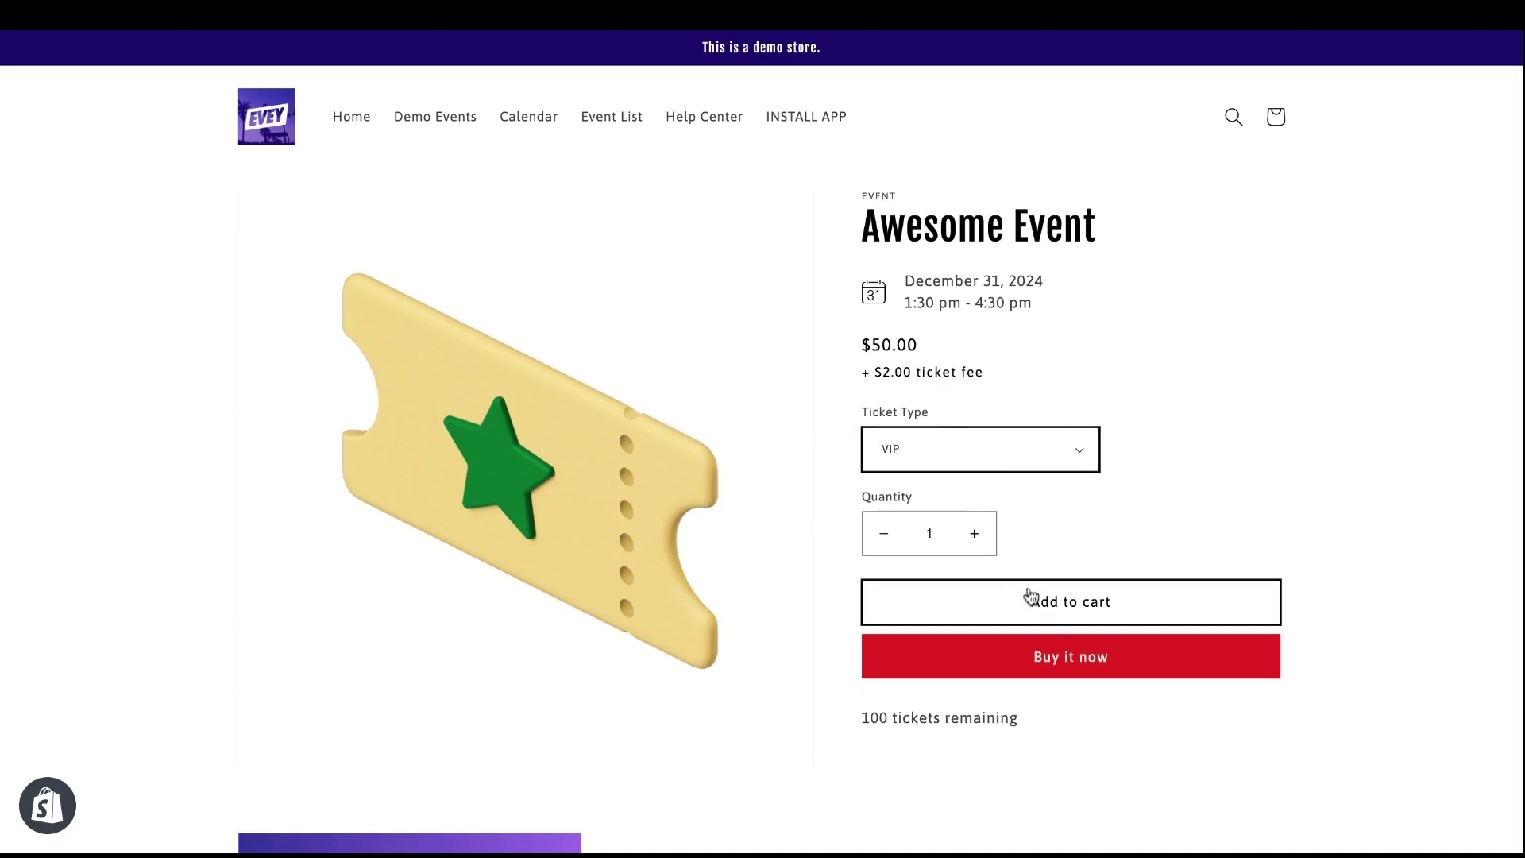
pyautogui.click(1060, 619)
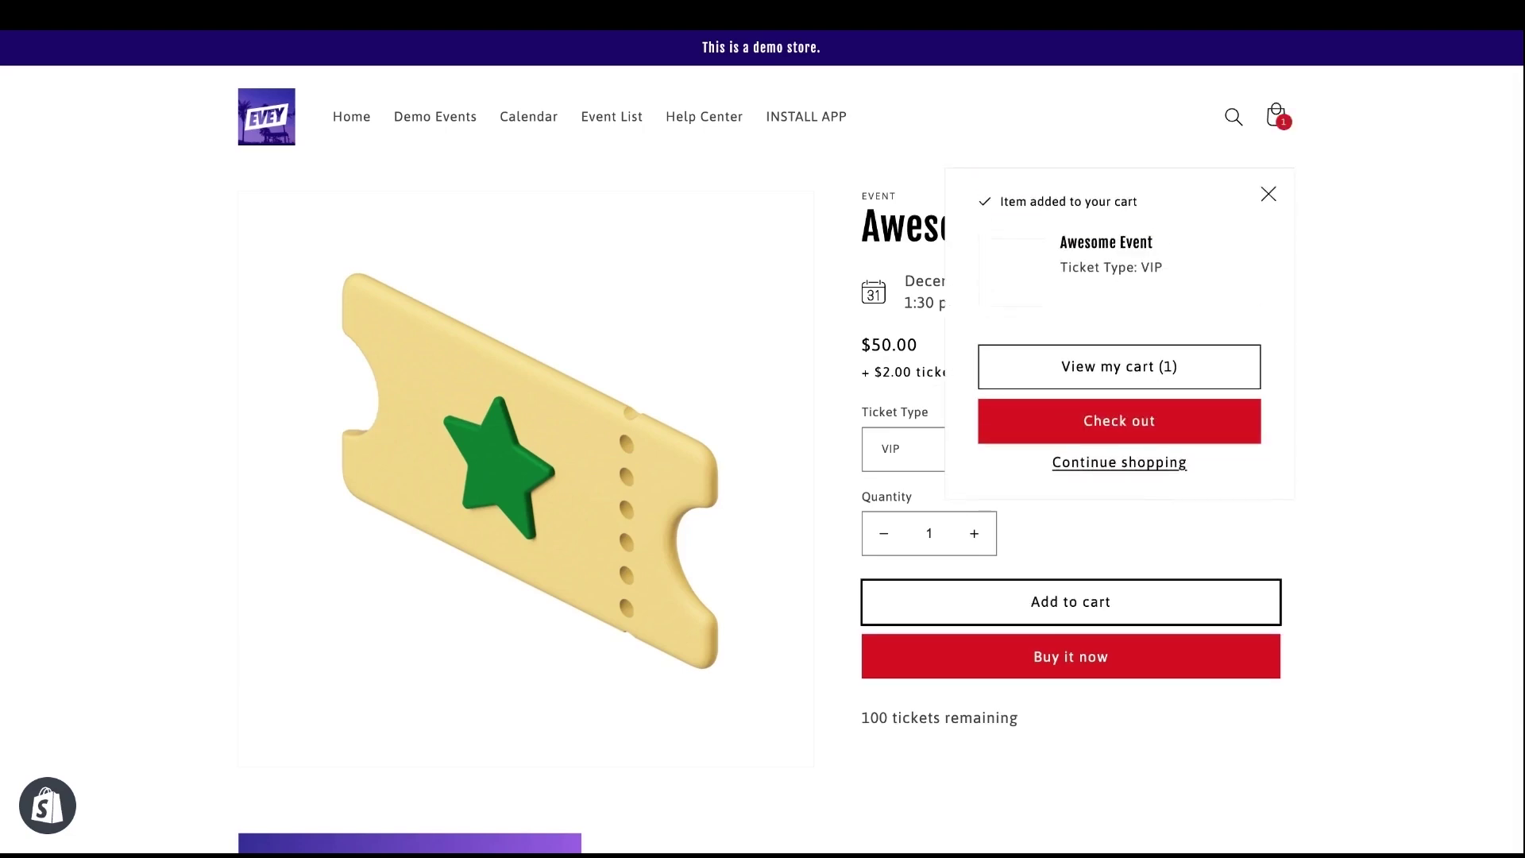
pyautogui.click(1141, 436)
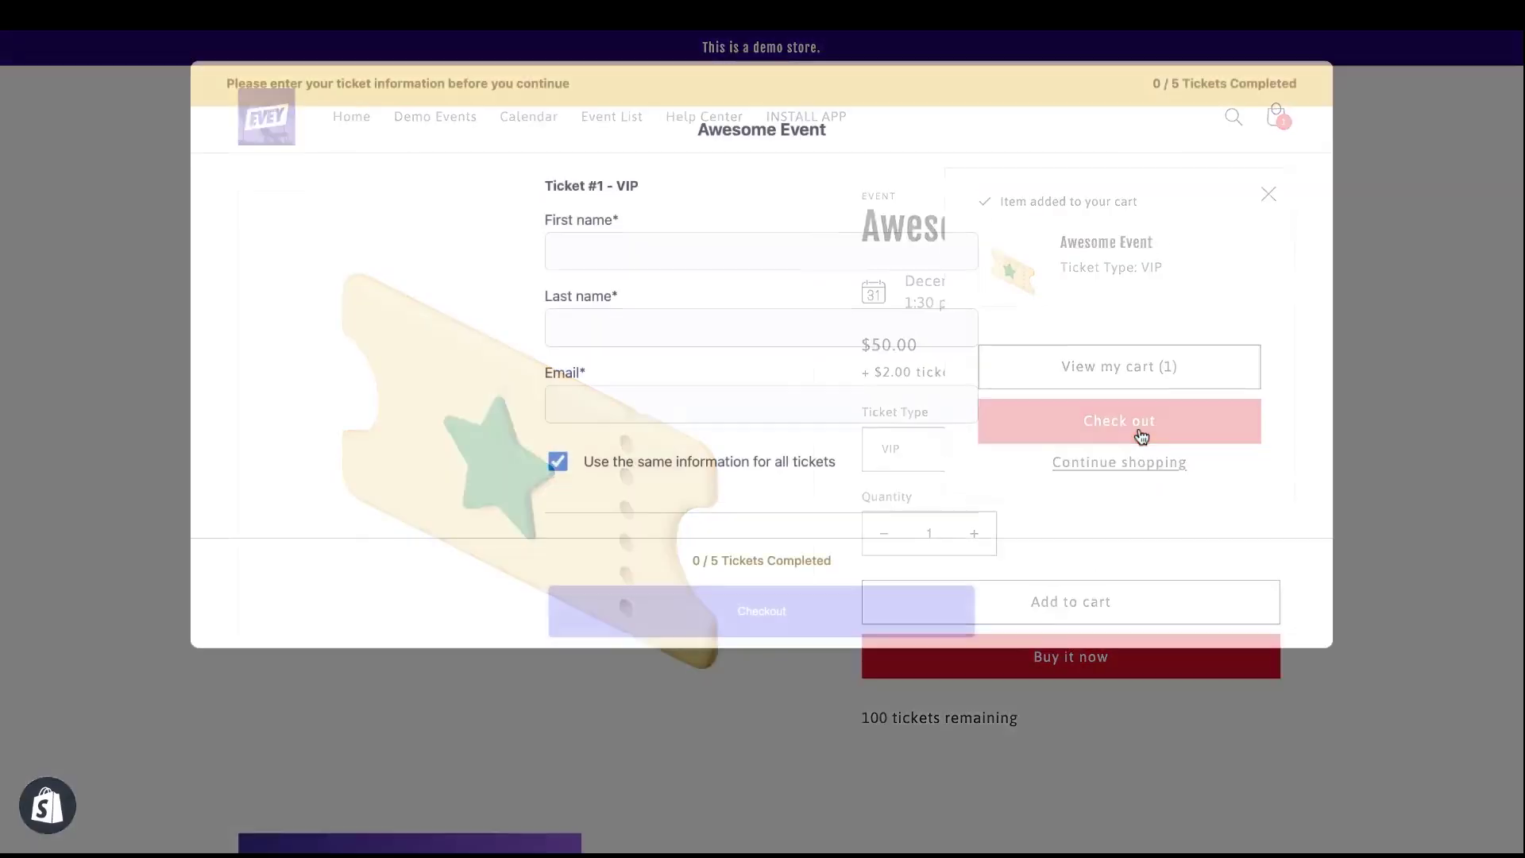
# - Go through the attendee first name, last name and e-mail fields, then close the form unfilled
pyautogui.click(782, 250)
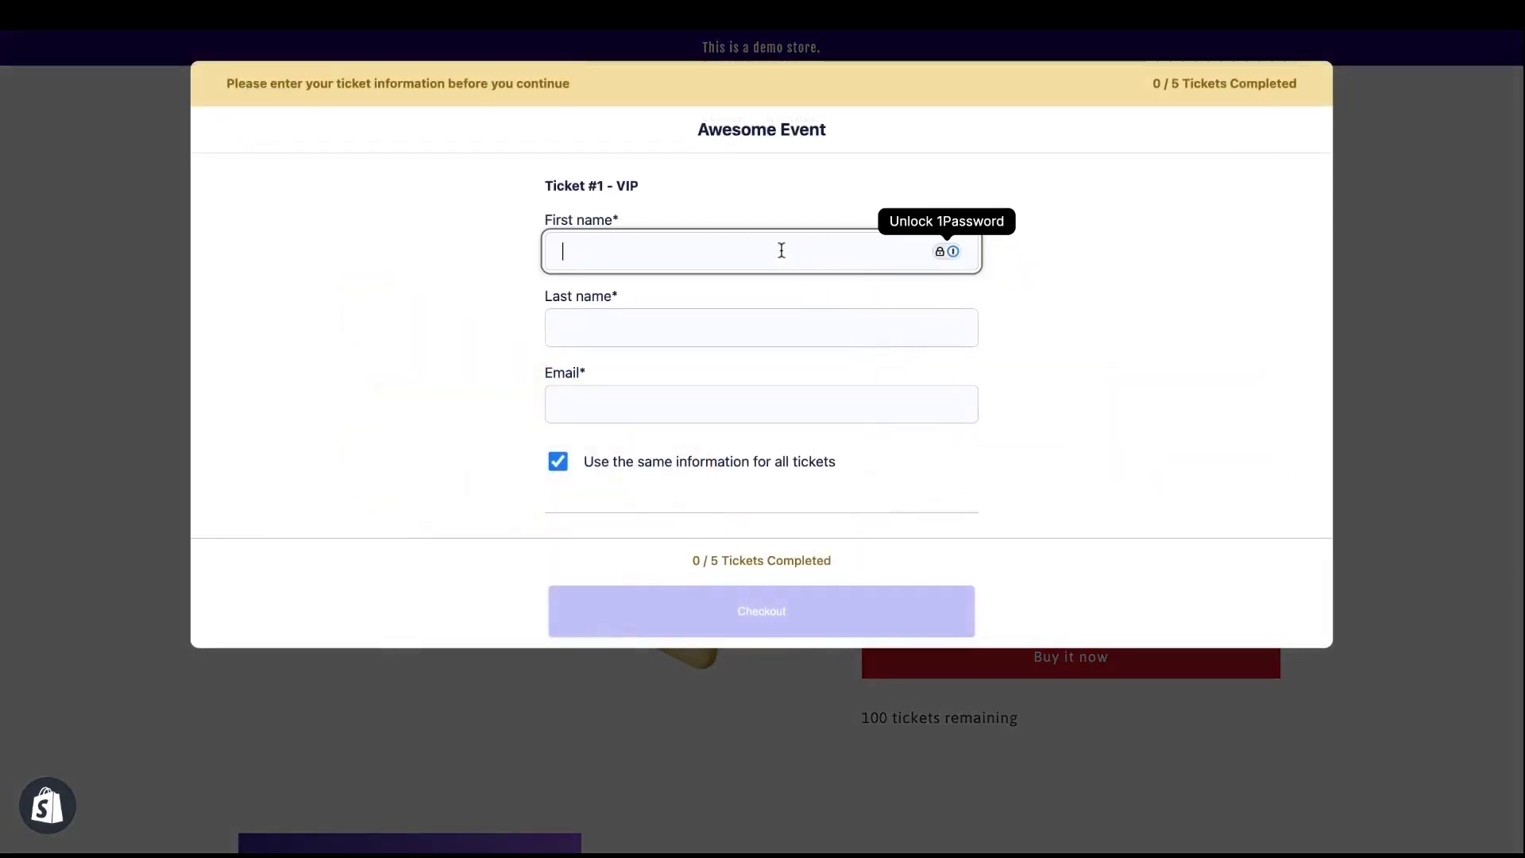
pyautogui.click(787, 327)
pyautogui.click(803, 416)
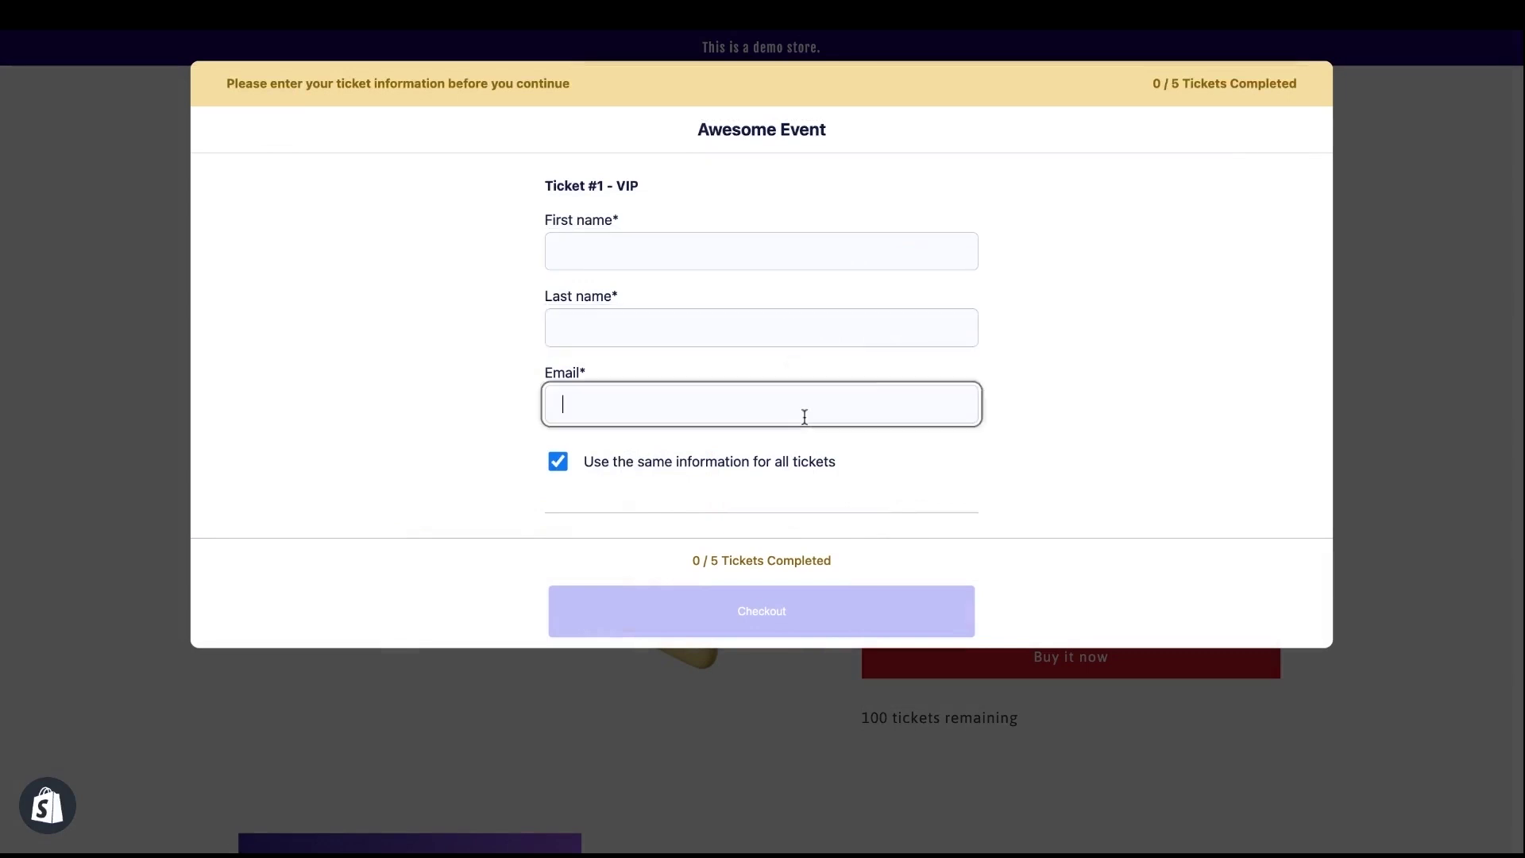
pyautogui.click(915, 567)
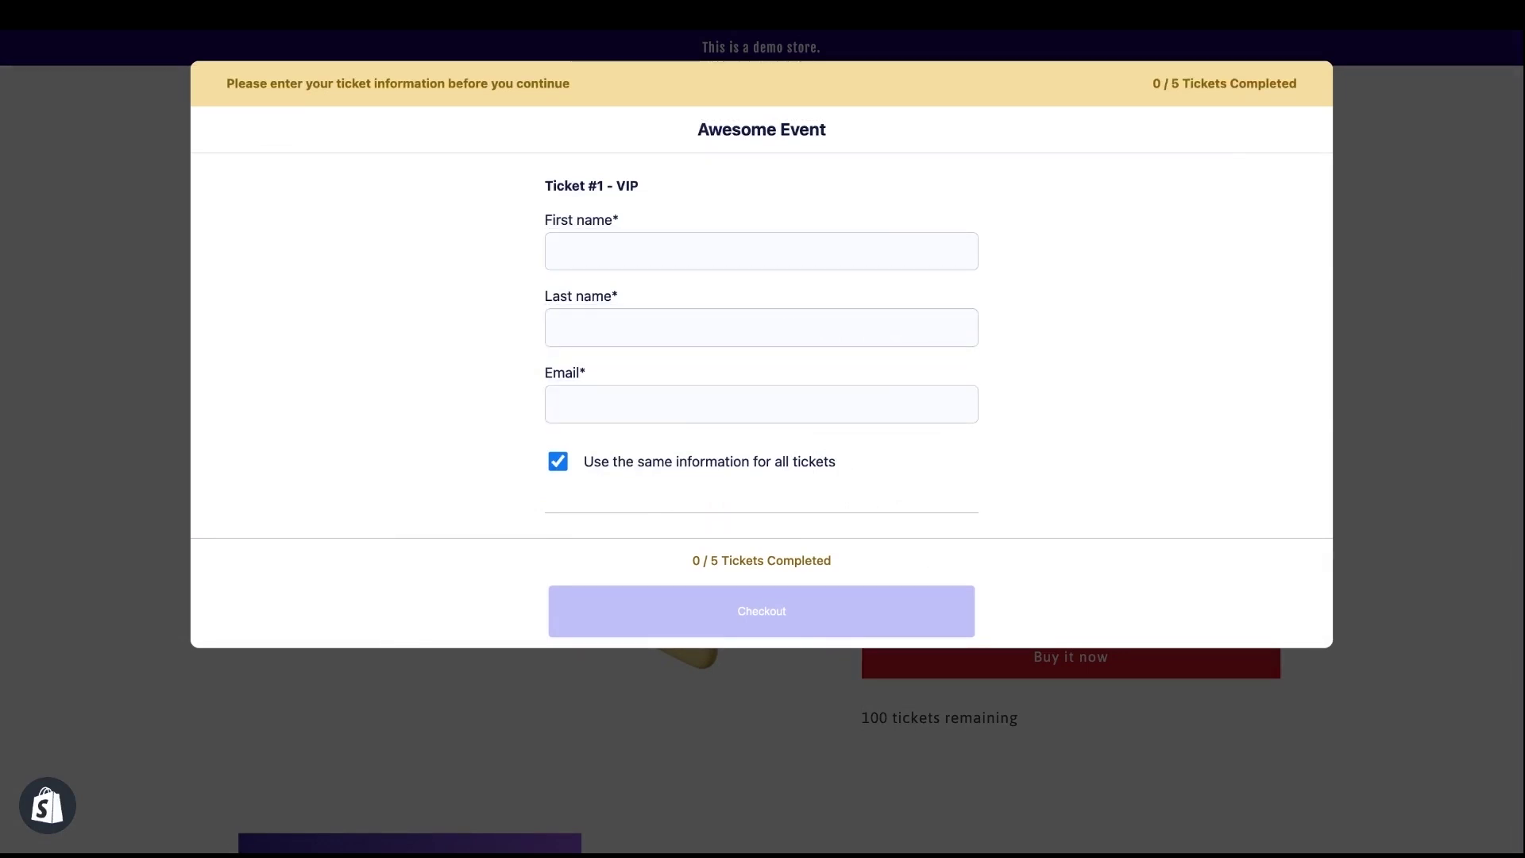
pyautogui.click(916, 703)
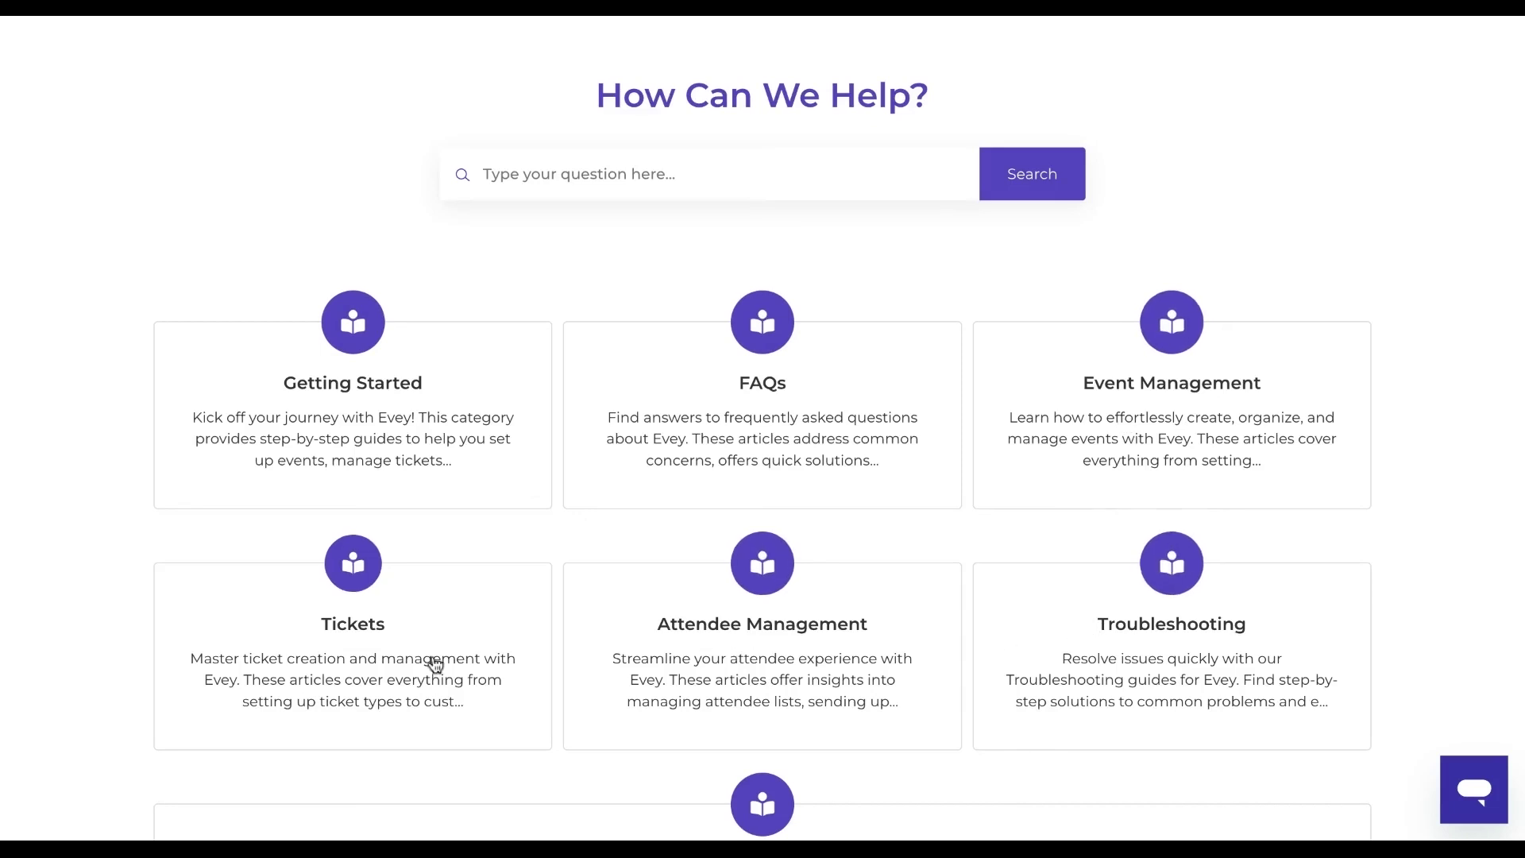
pyautogui.scroll(-3, 432, 667)
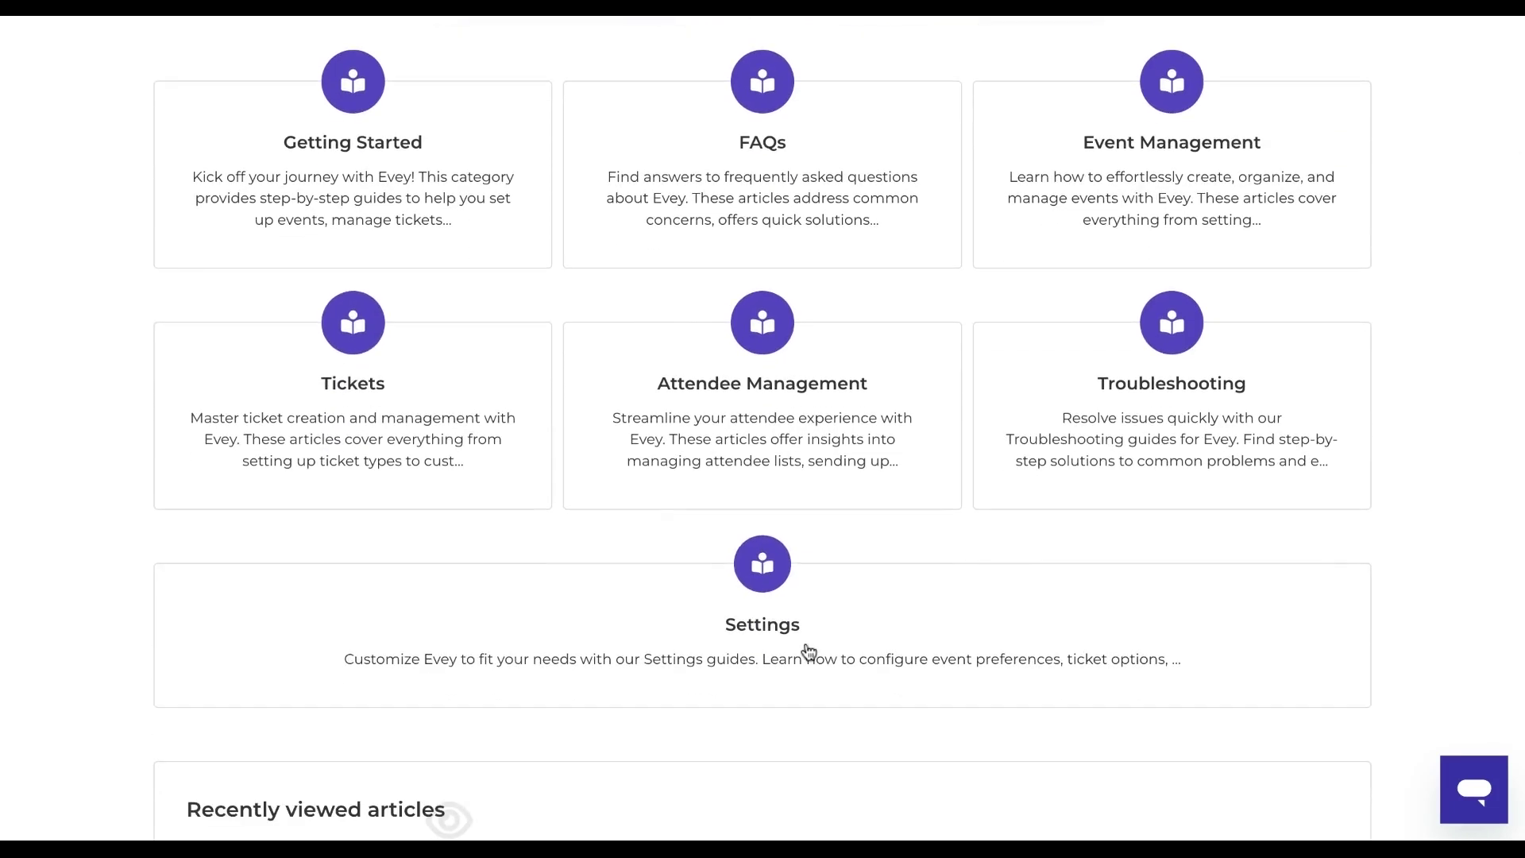
pyautogui.scroll(5, 763, 429)
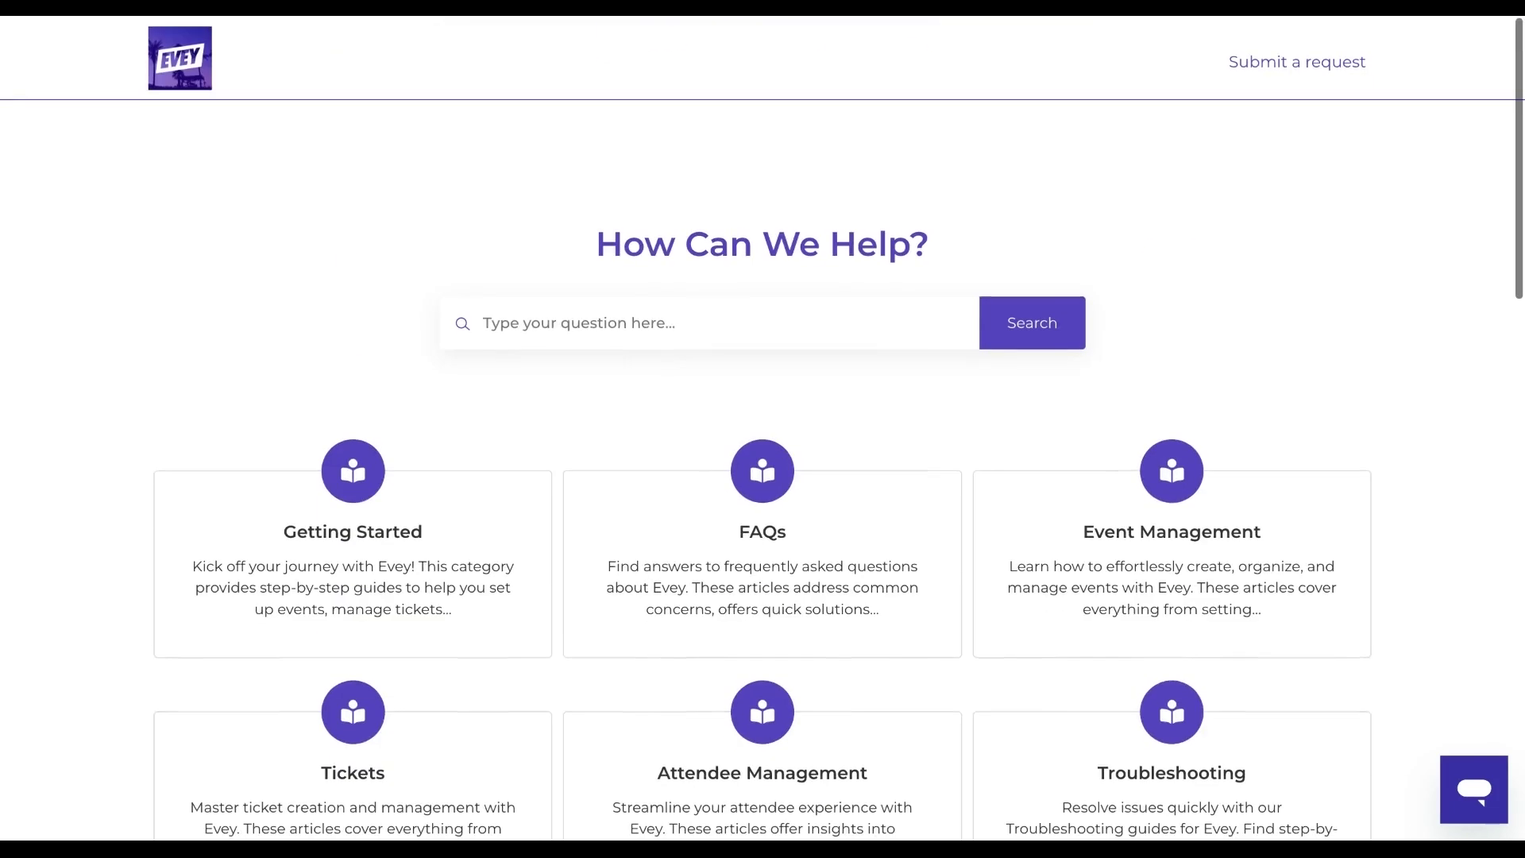